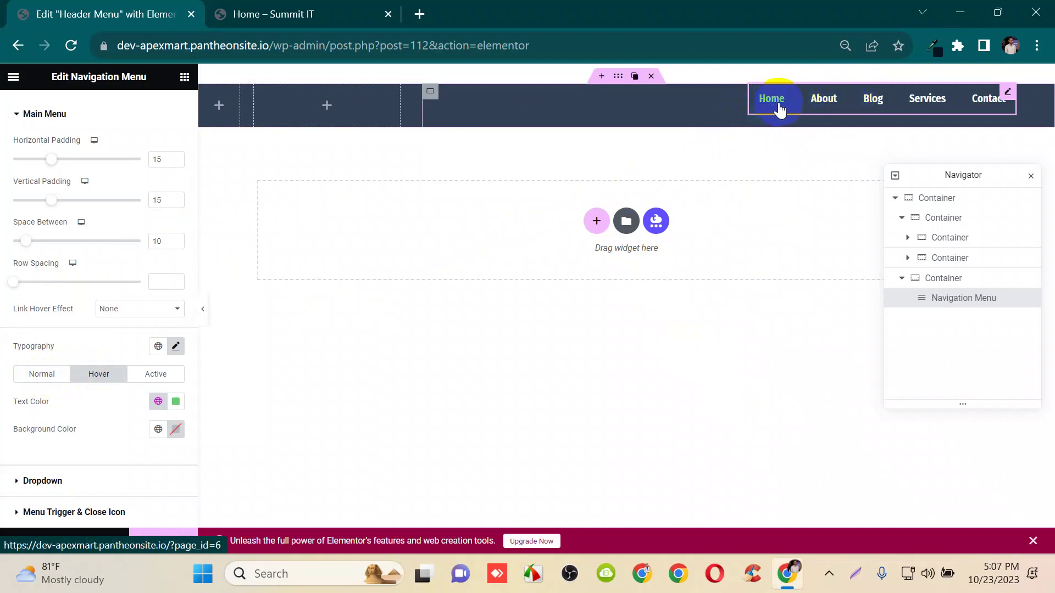
# - Set the navigation menu's hover text color to the global Primary color and look through the global colors for the active text color
pyautogui.click(158, 402)
pyautogui.click(113, 234)
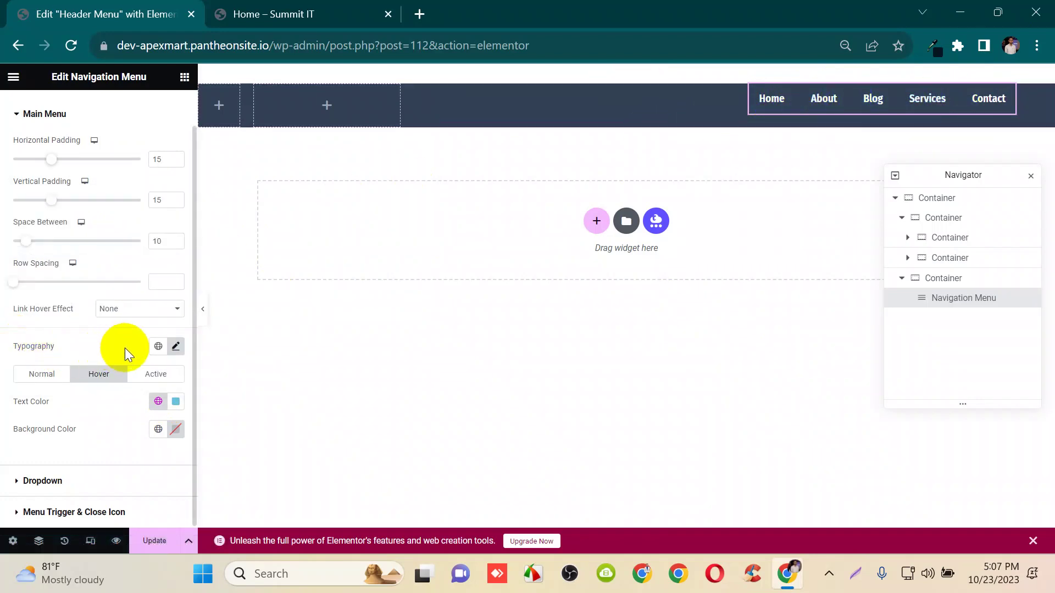
pyautogui.click(156, 374)
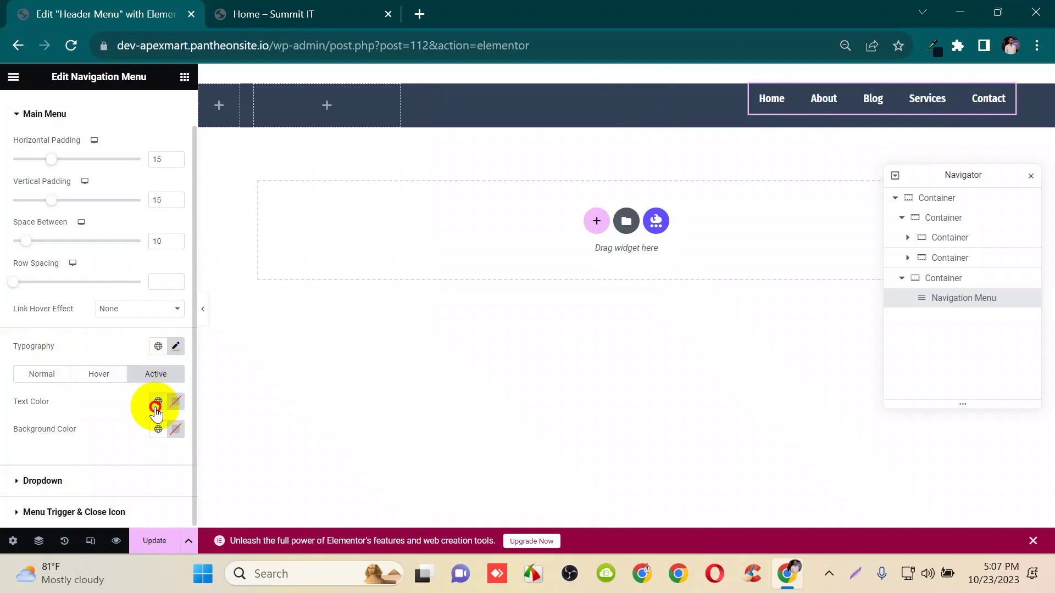
pyautogui.click(157, 402)
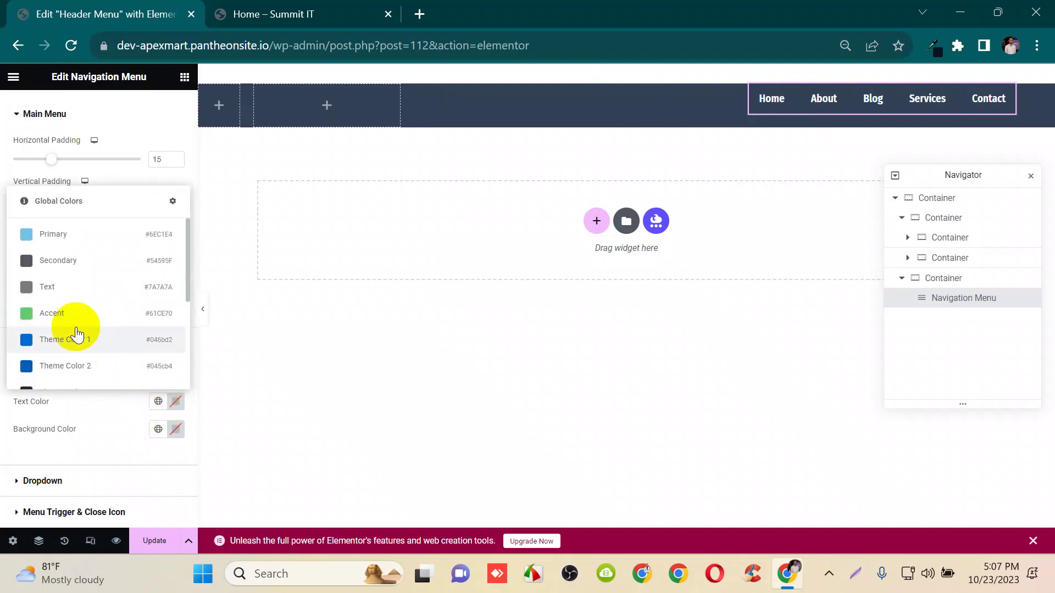
pyautogui.scroll(-3, 111, 299)
pyautogui.scroll(3, 115, 298)
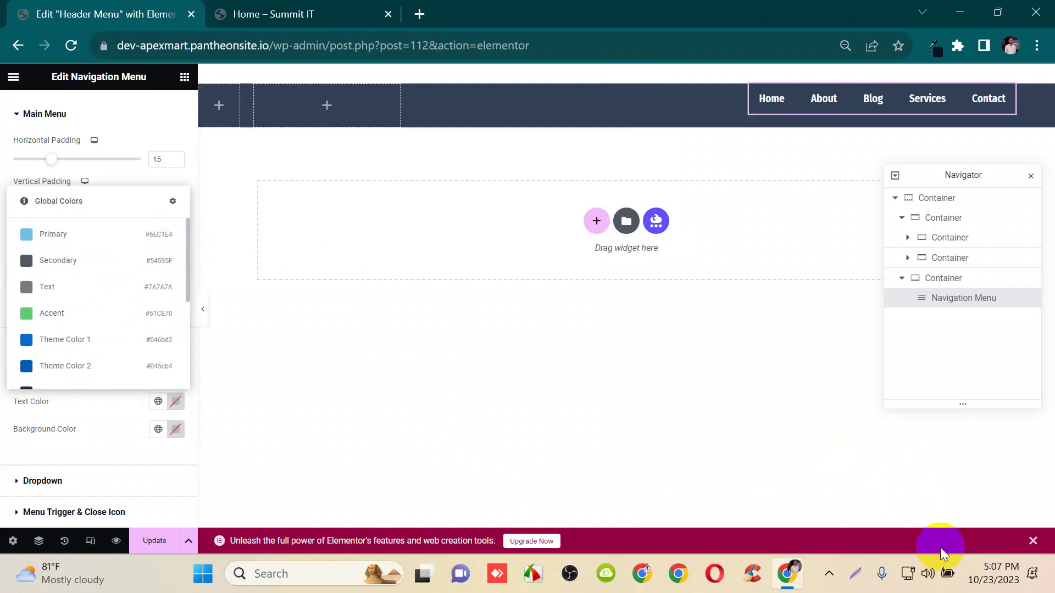
pyautogui.click(940, 52)
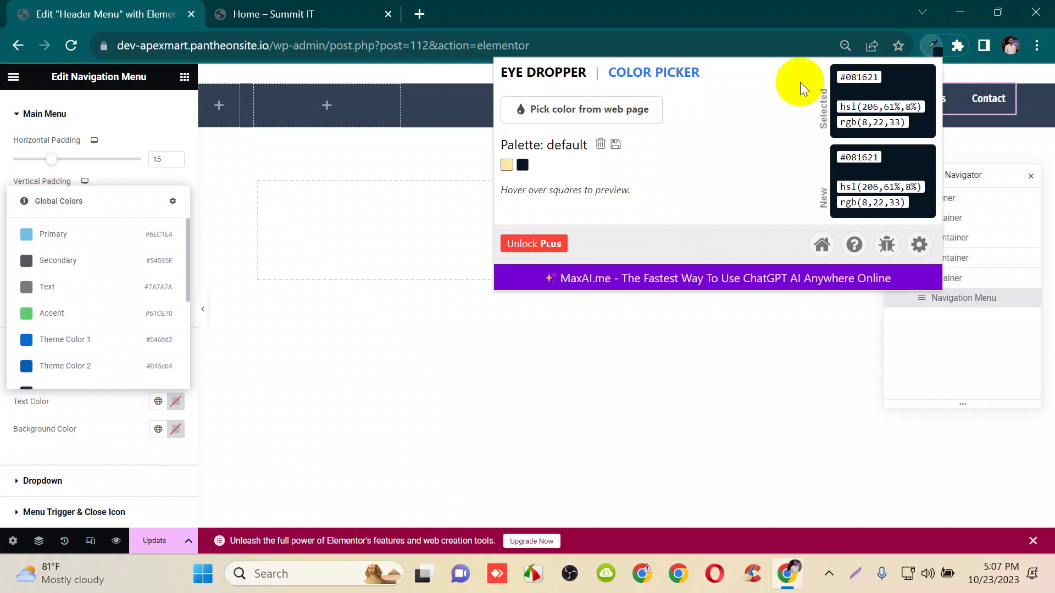
pyautogui.click(541, 109)
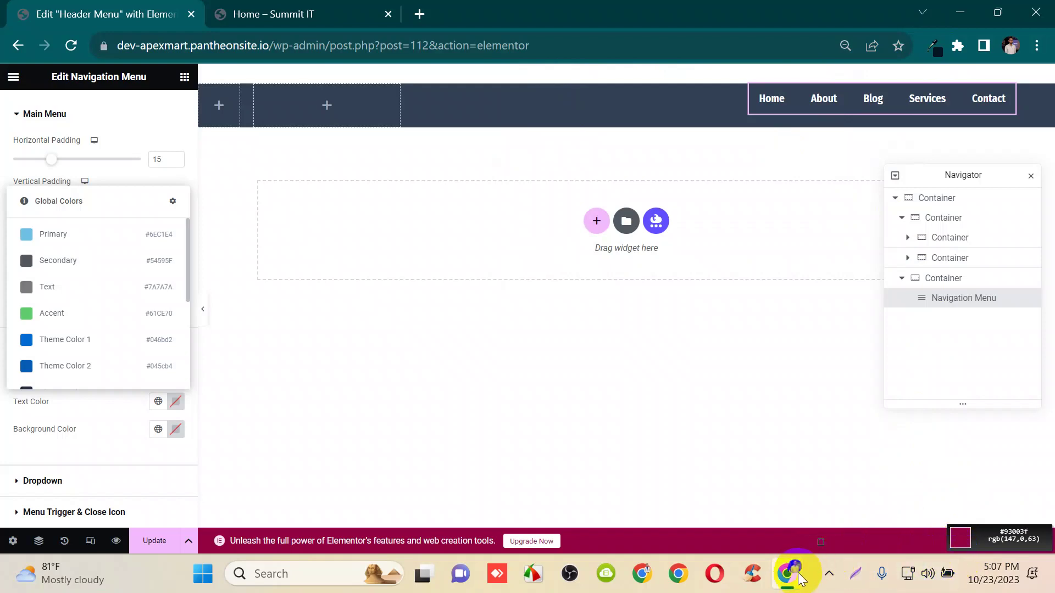
pyautogui.moveTo(793, 584)
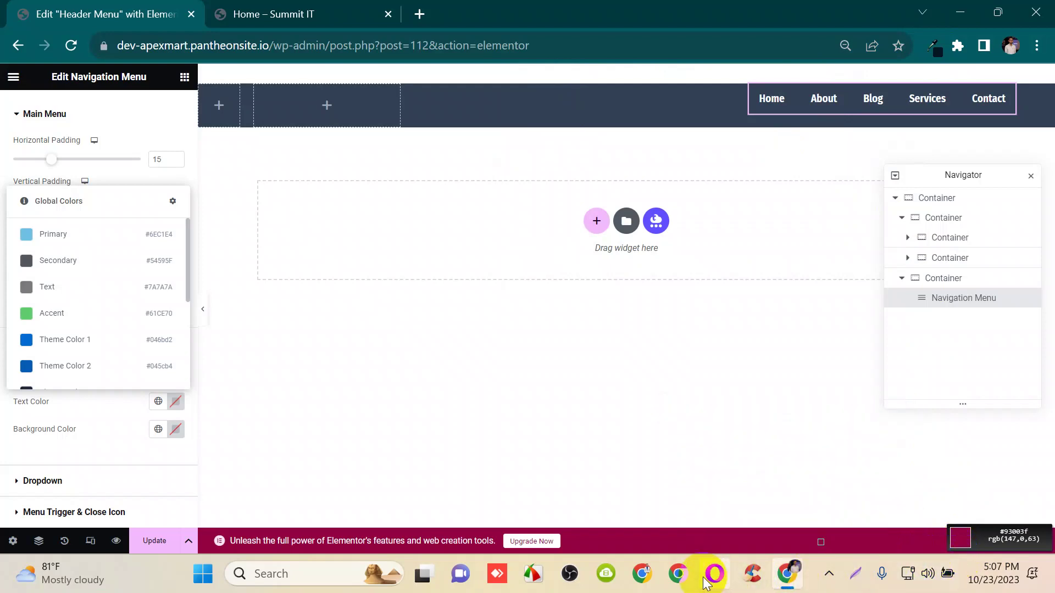
pyautogui.click(679, 574)
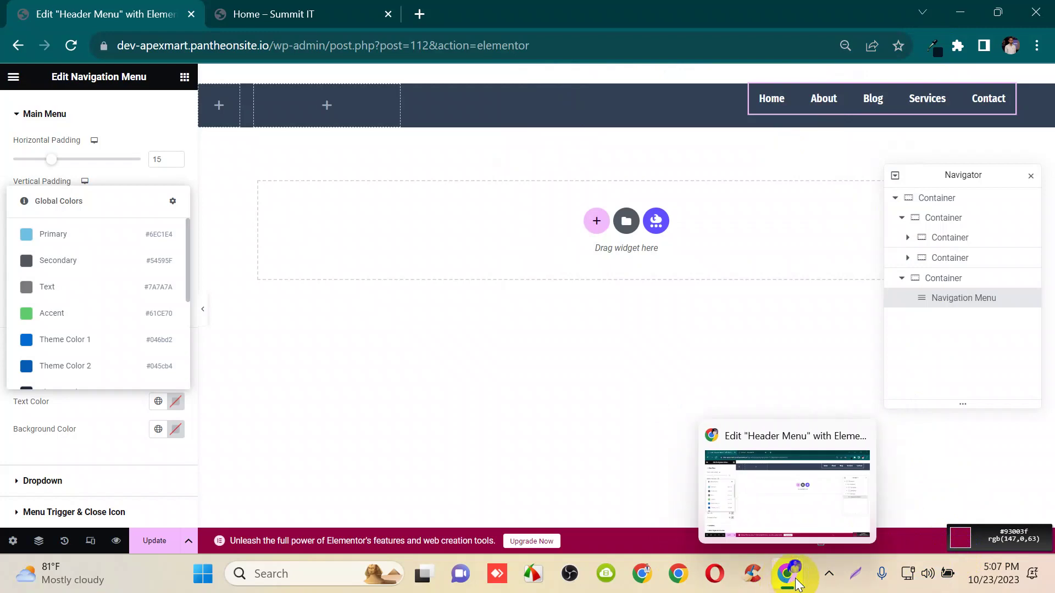
# - Search Google for "color" in a new browser tab
pyautogui.click(418, 14)
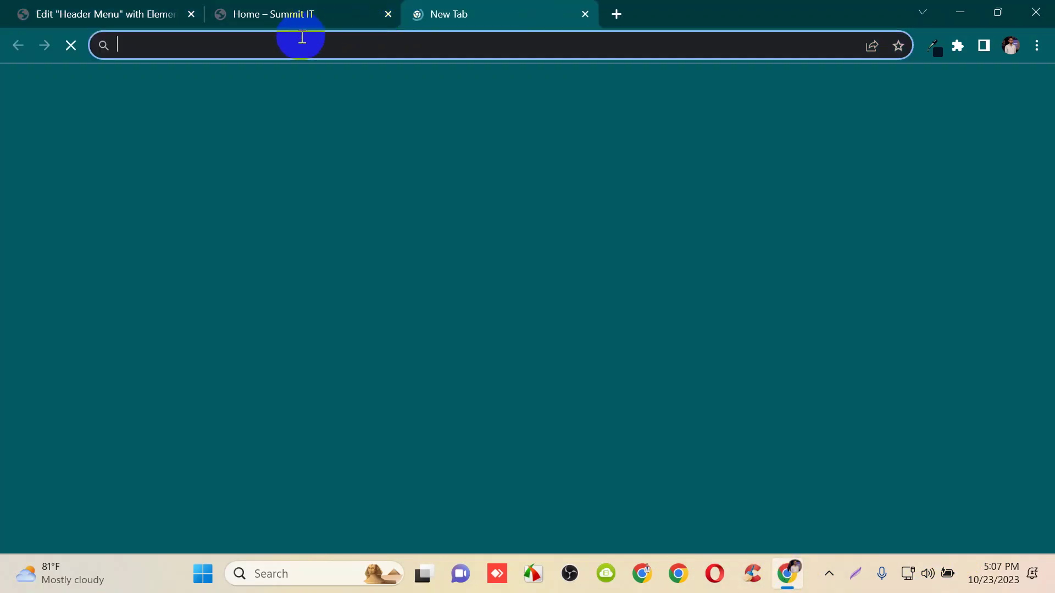
pyautogui.write('col')
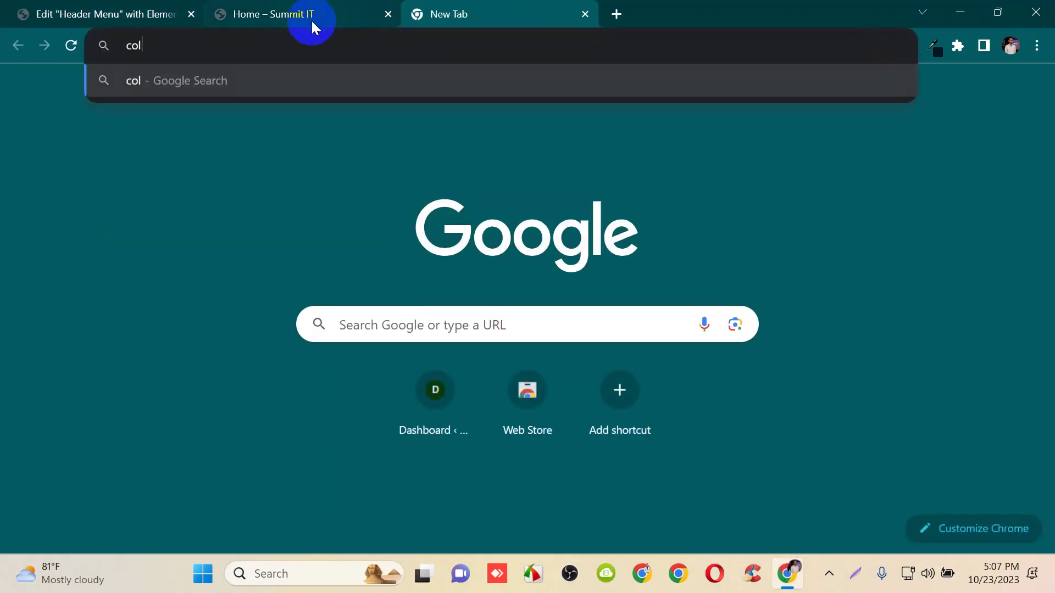
pyautogui.write('or')
pyautogui.press('Return')
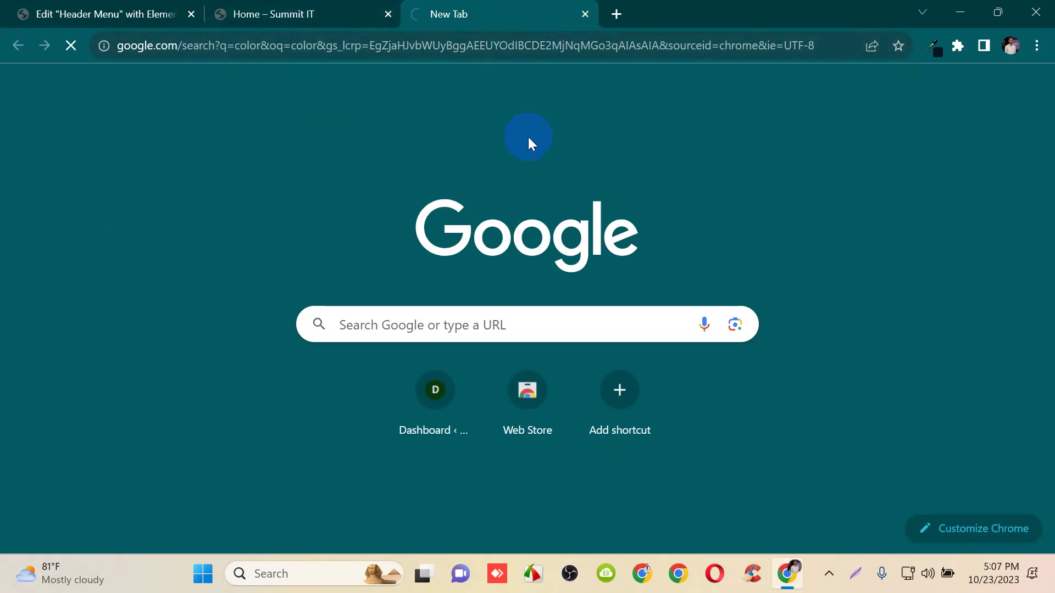
# - Sample the orange in the Website Design illustration on the Summit IT home page with the eyedropper and copy its hex code #ffaf10
pyautogui.click(266, 9)
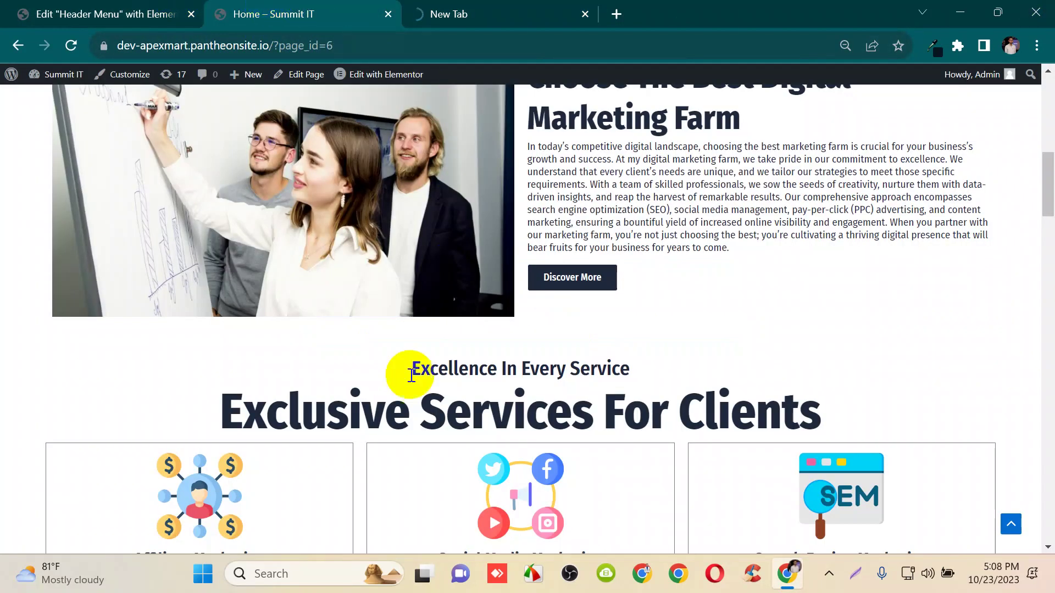
pyautogui.click(936, 47)
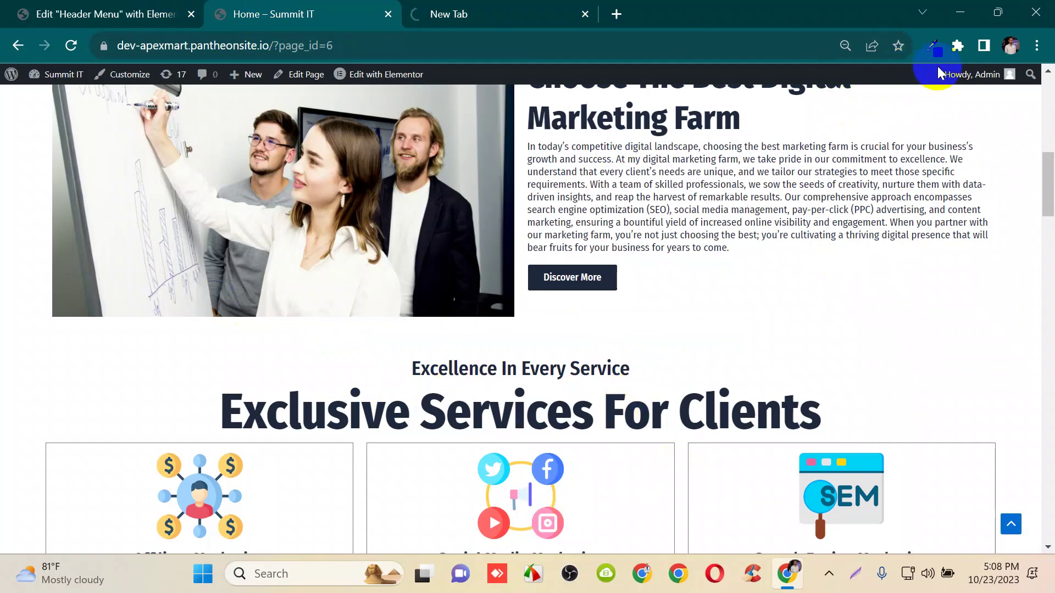
pyautogui.click(596, 109)
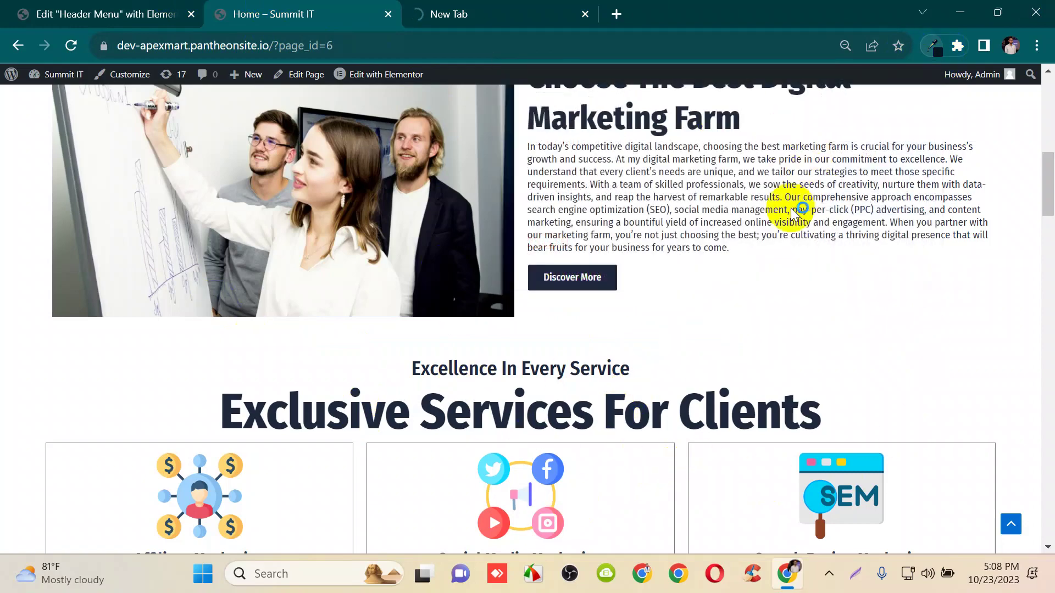
pyautogui.scroll(-3, 525, 393)
pyautogui.scroll(-8, 526, 393)
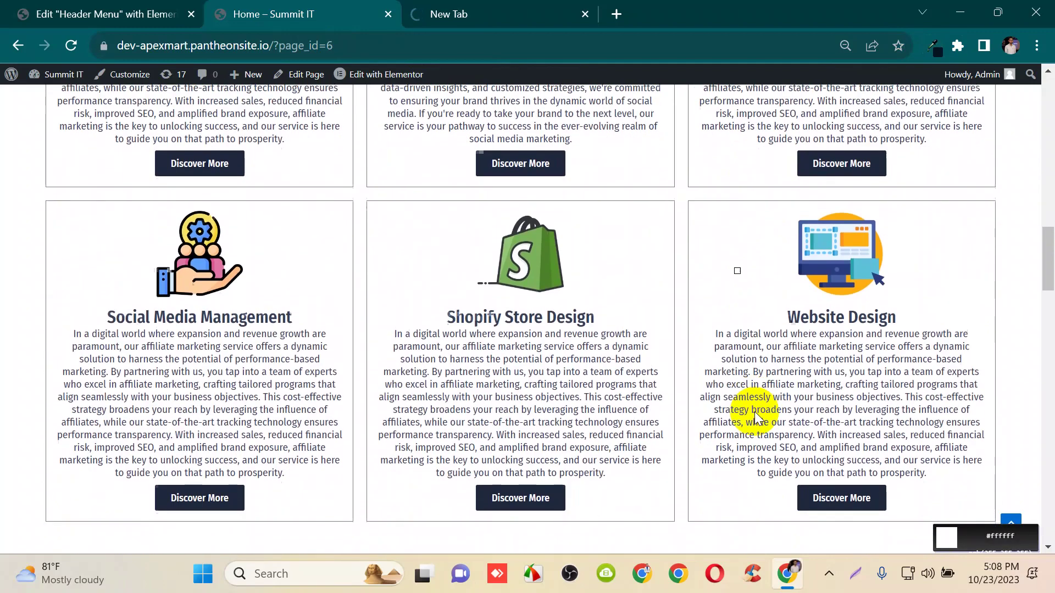
pyautogui.click(866, 288)
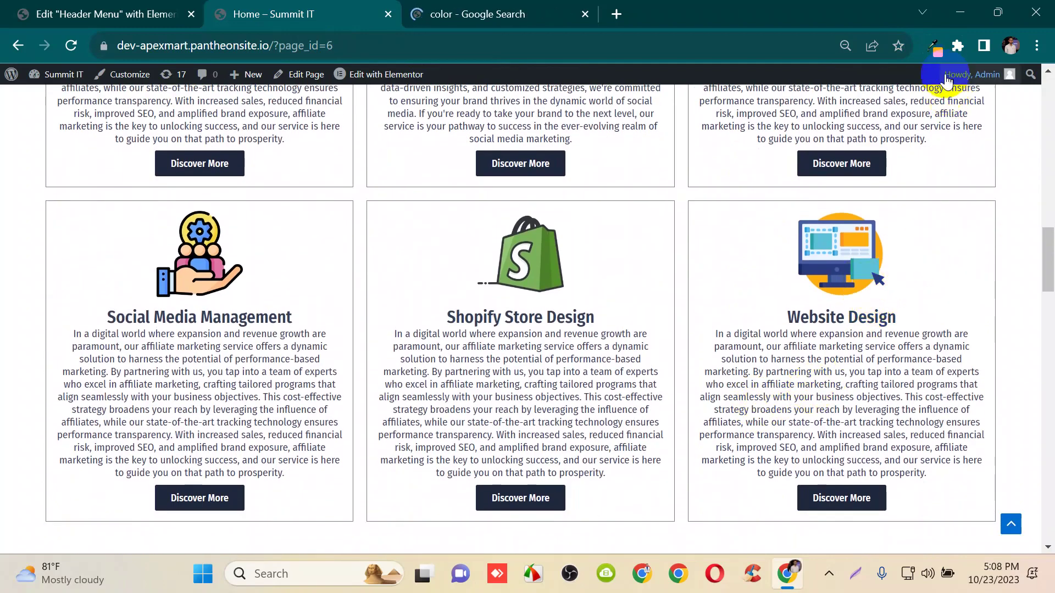
pyautogui.click(937, 55)
pyautogui.click(868, 76)
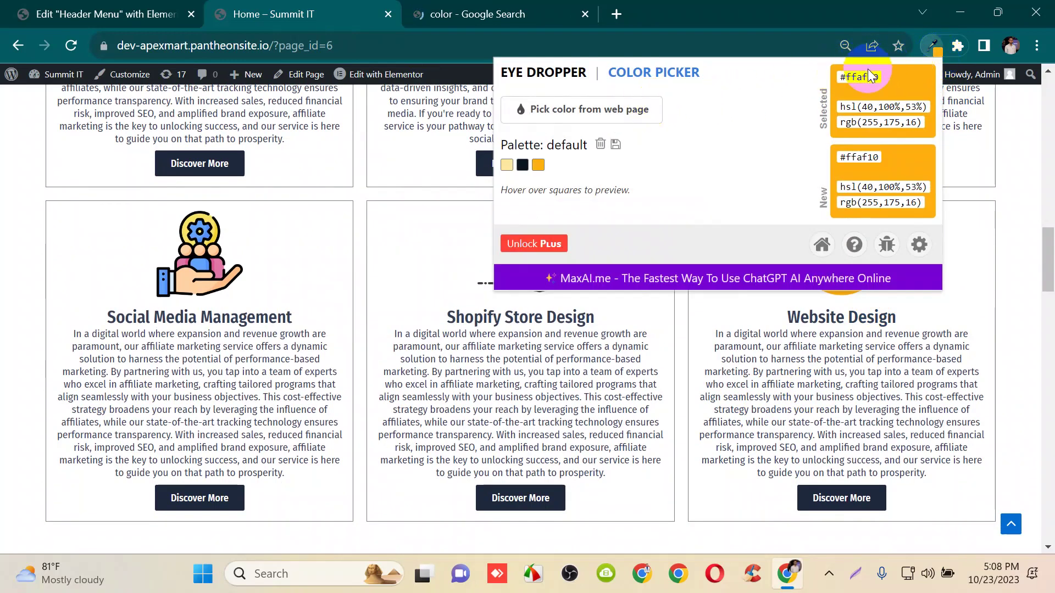
pyautogui.hotkey('ctrl', 'a')
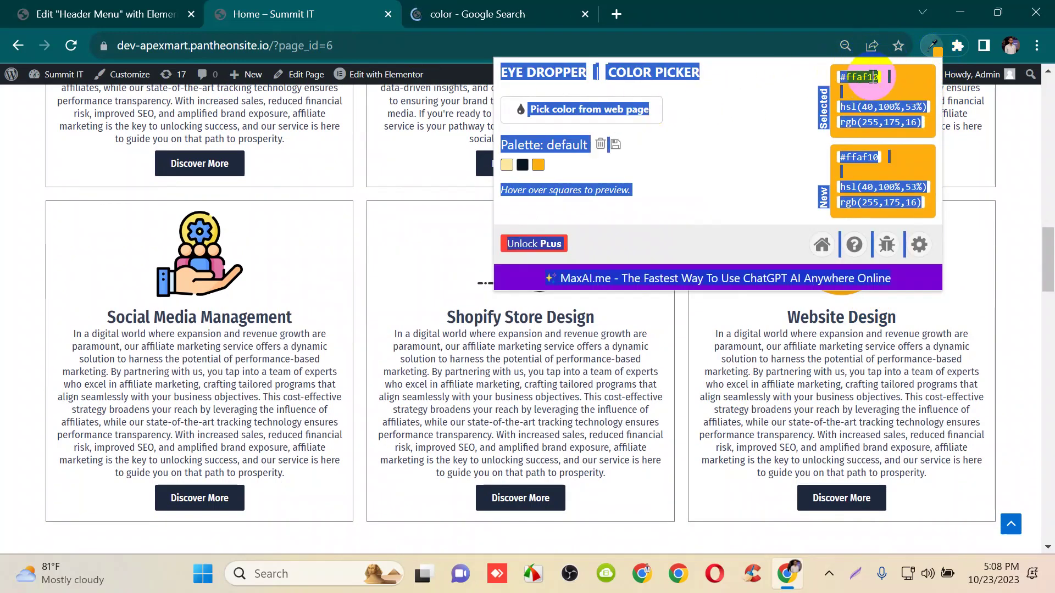
pyautogui.click(875, 74)
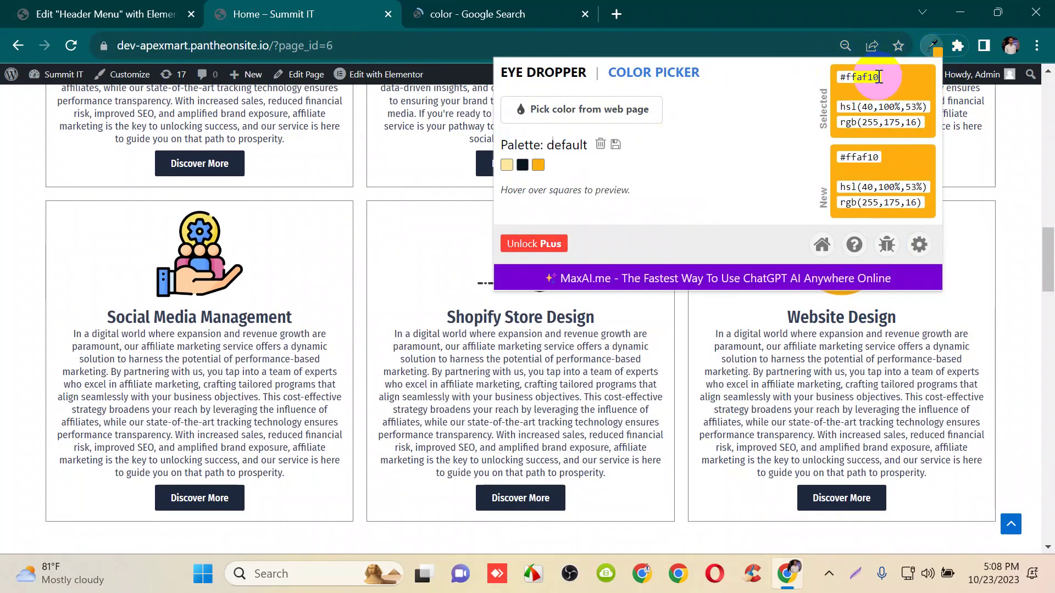
pyautogui.moveTo(879, 77); pyautogui.dragTo(839, 77)
pyautogui.hotkey('ctrl', 'c')
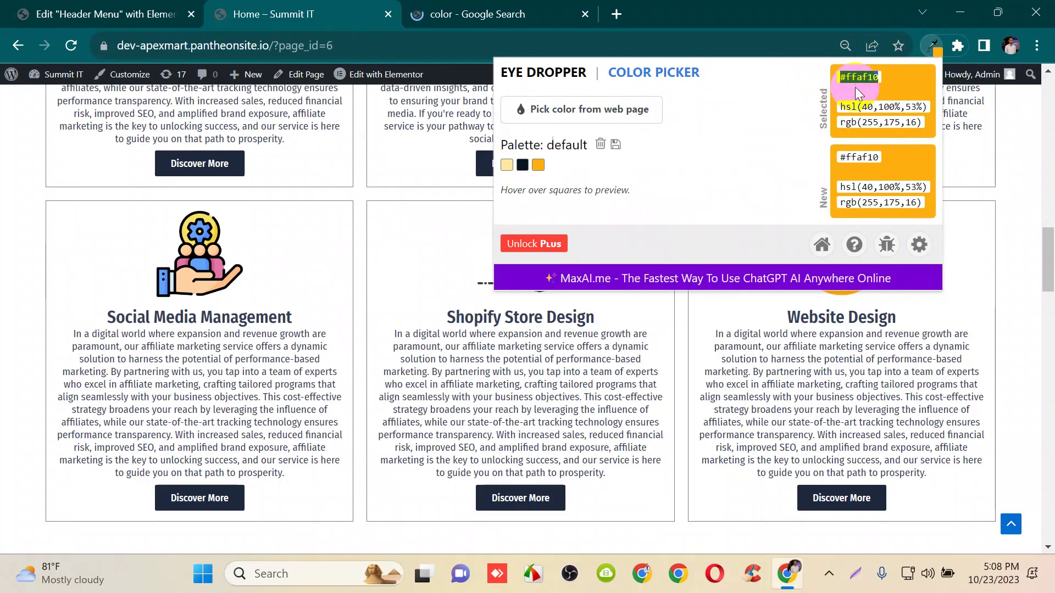
# - Return to the header menu editor and try to set the navigation menu's active text color to #ffaf10
pyautogui.click(110, 13)
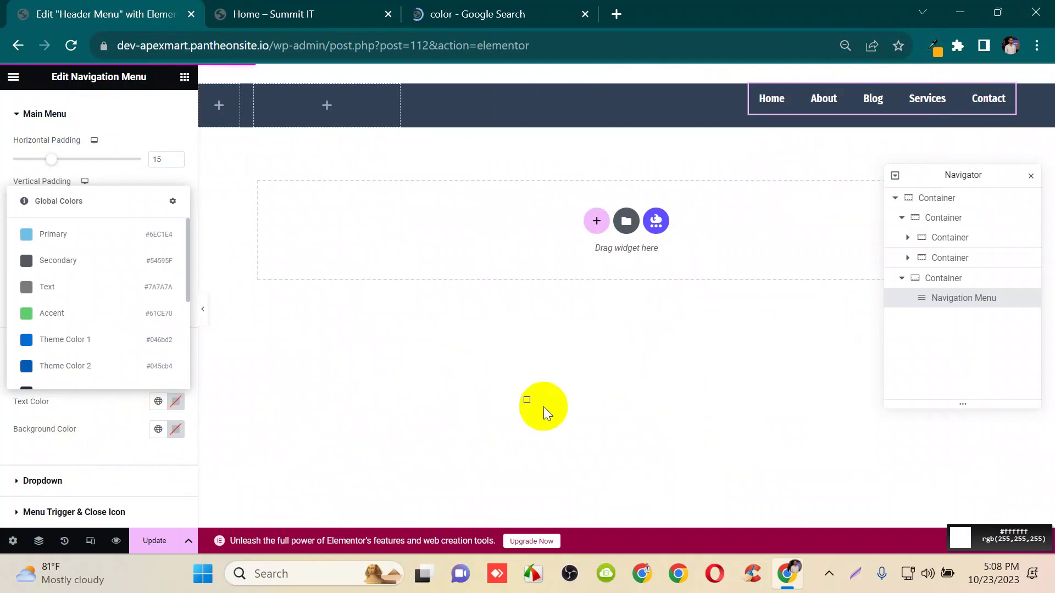
pyautogui.click(580, 392)
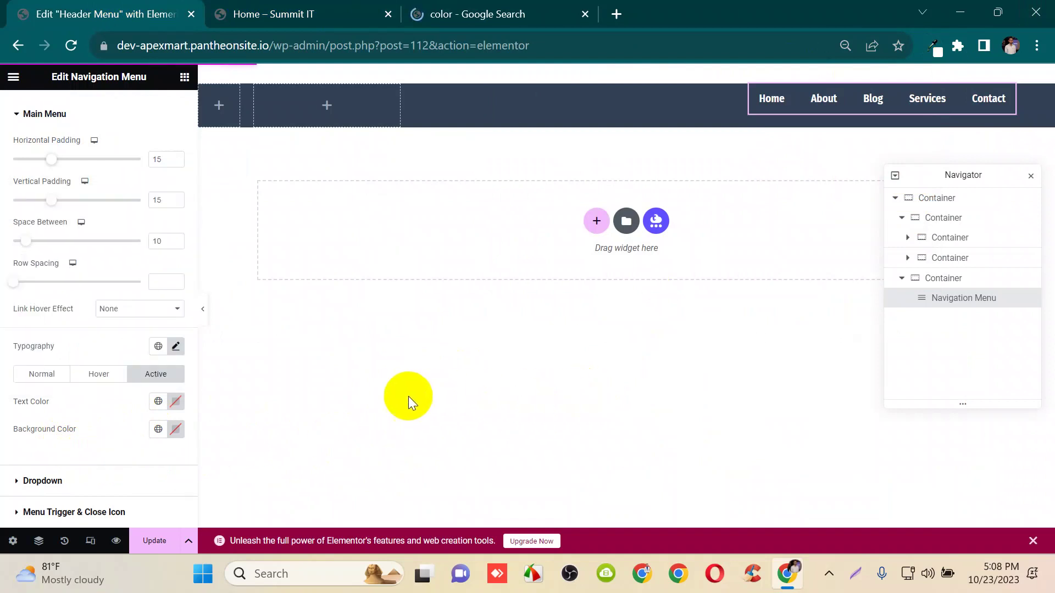
pyautogui.click(176, 406)
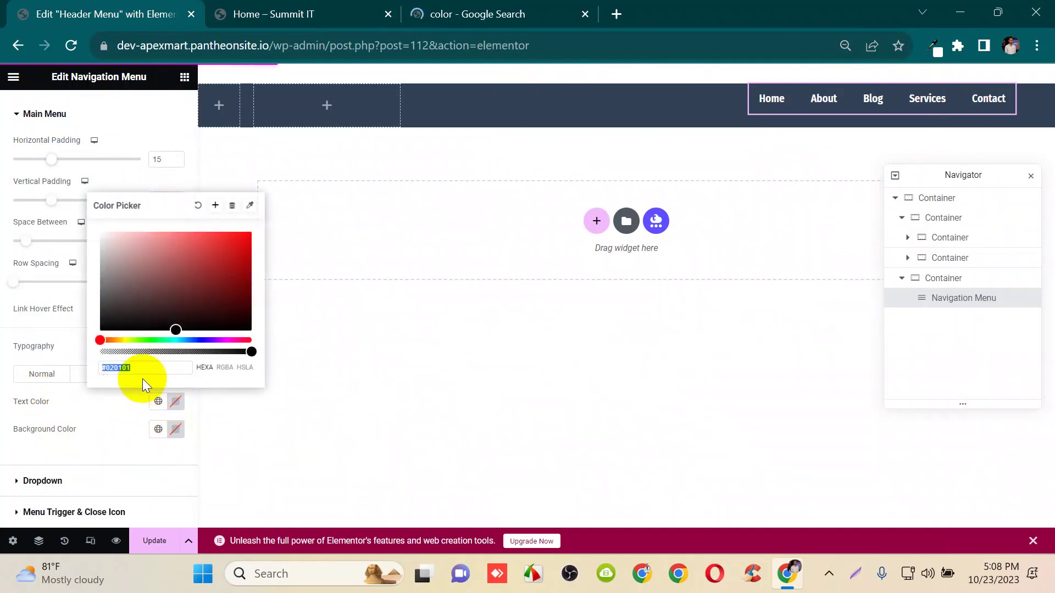
pyautogui.hotkey('ctrl', 'v')
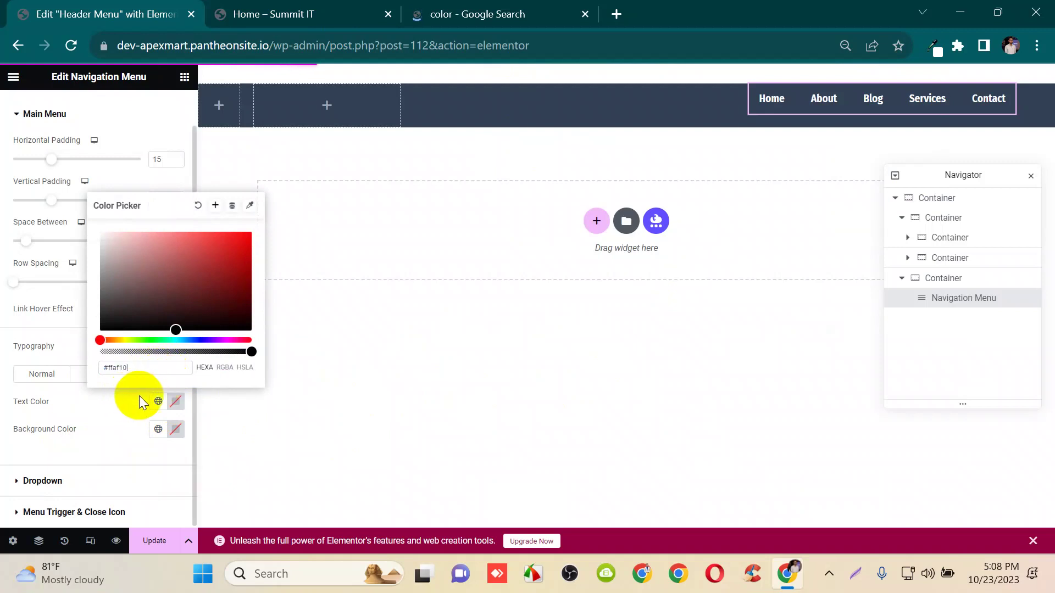
pyautogui.click(215, 207)
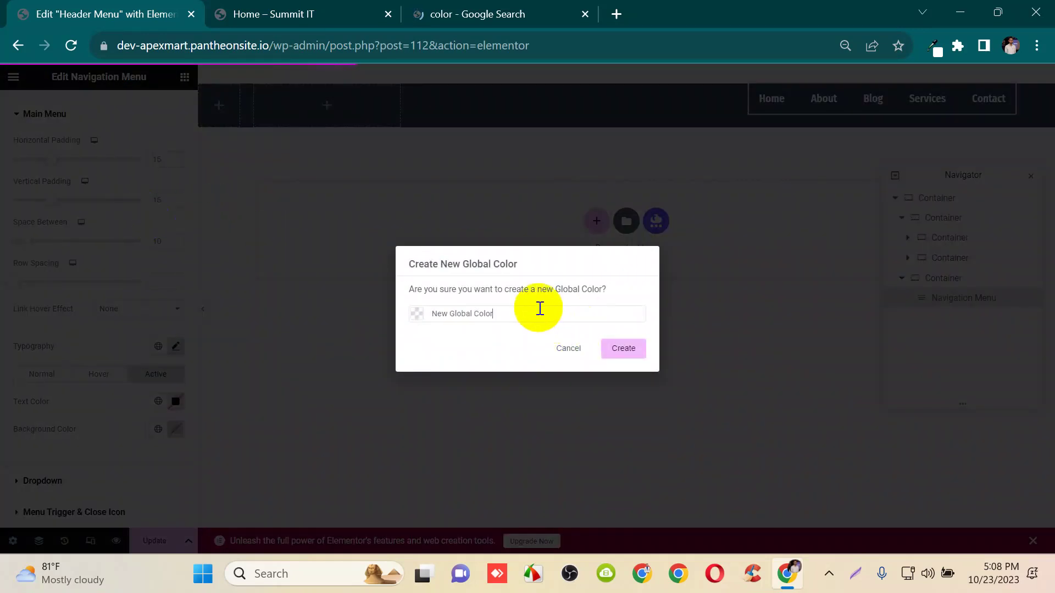
pyautogui.press('BackSpace')
pyautogui.press('BackSpace')
pyautogui.press('BackSpace')
pyautogui.press('BackSpace')
pyautogui.press('BackSpace')
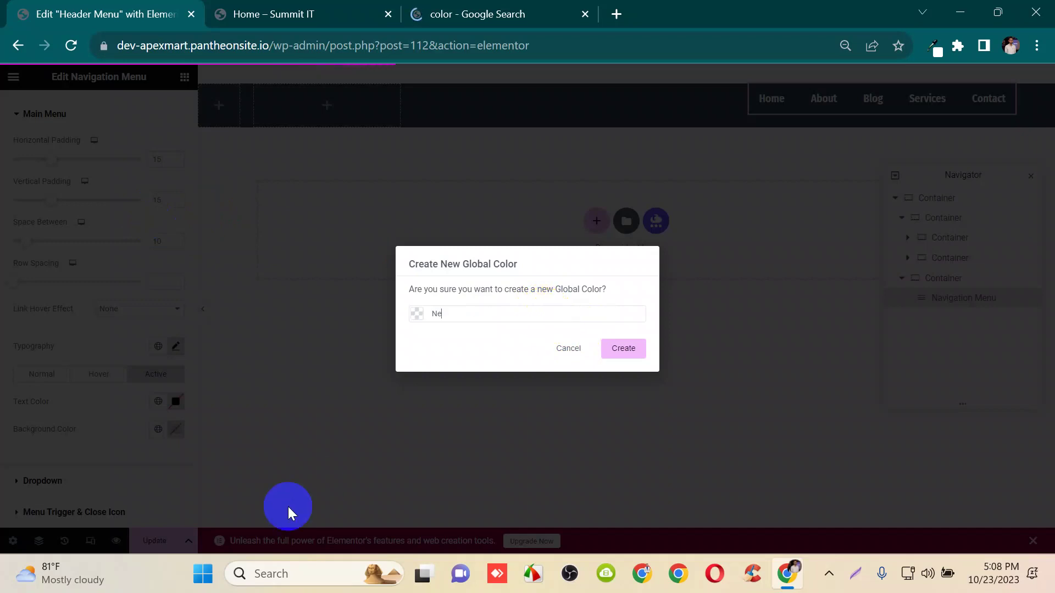
pyautogui.click(568, 348)
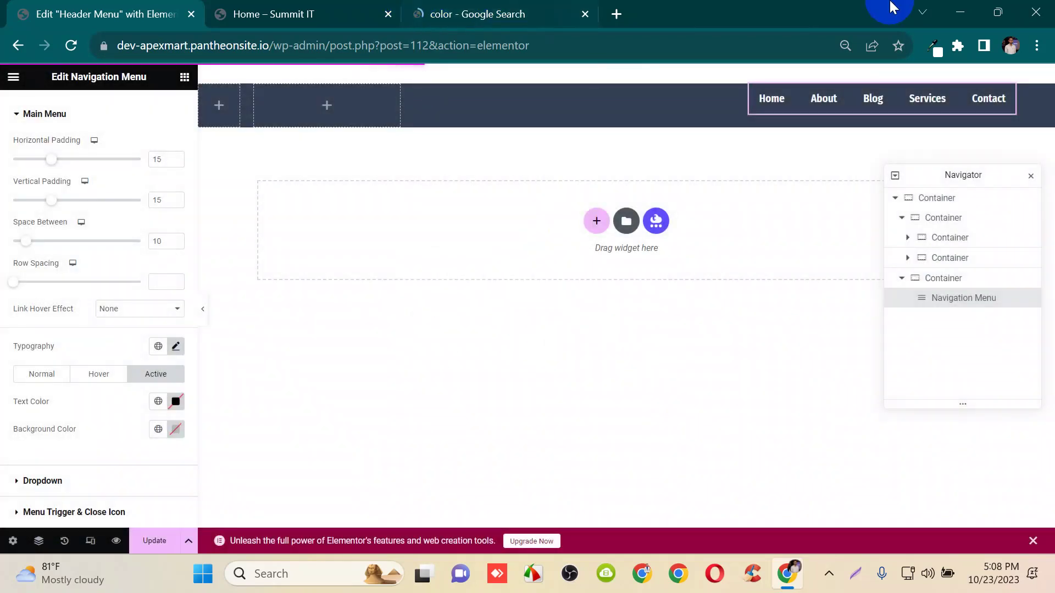
# - Reselect the orange #ffaf10 from the Eye Dropper palette on the home page and copy its hex code
pyautogui.click(521, 7)
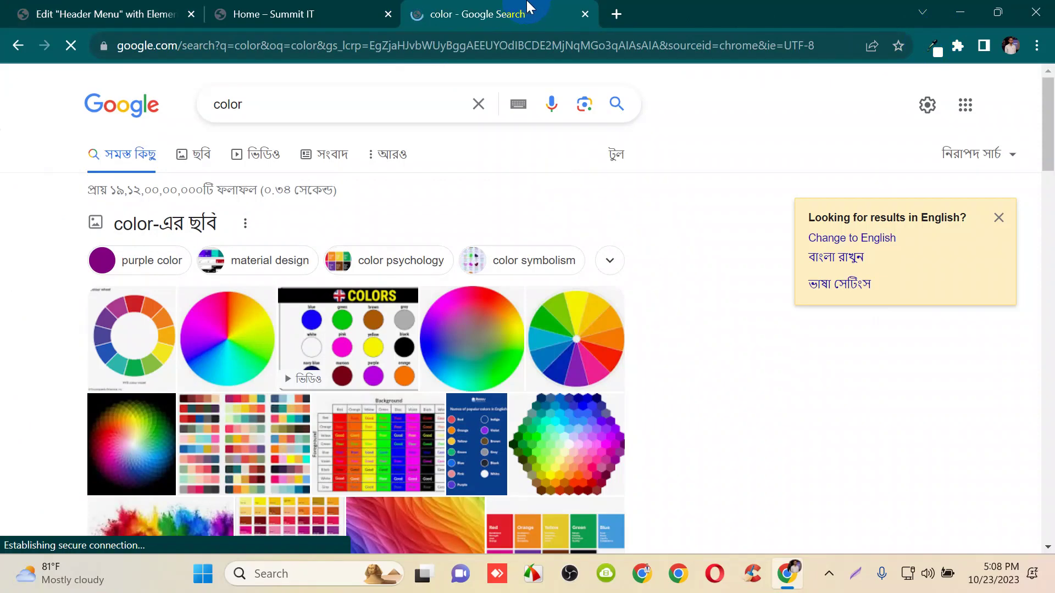
pyautogui.click(306, 11)
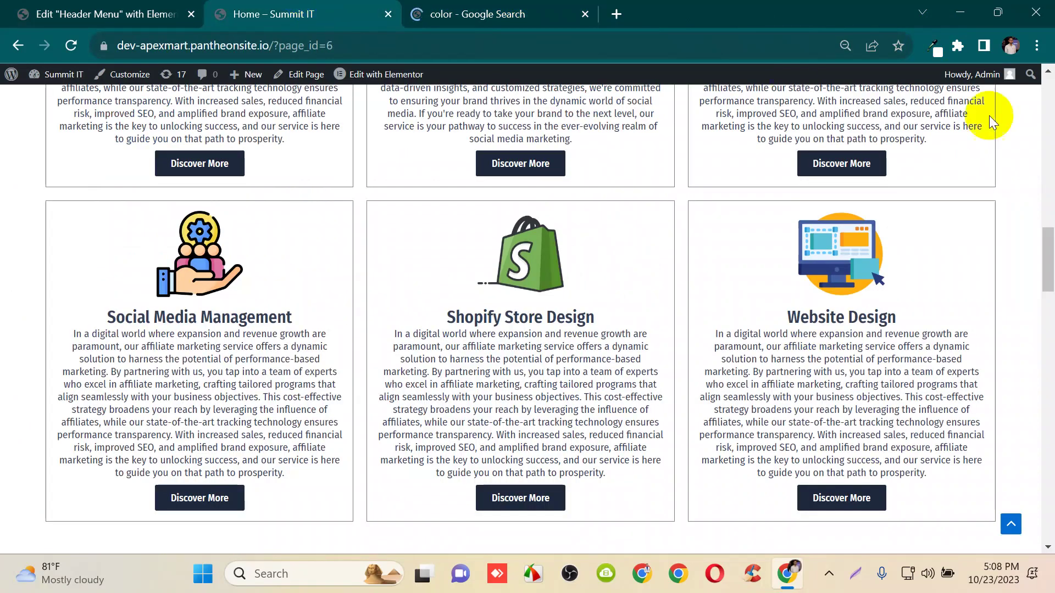
pyautogui.click(934, 53)
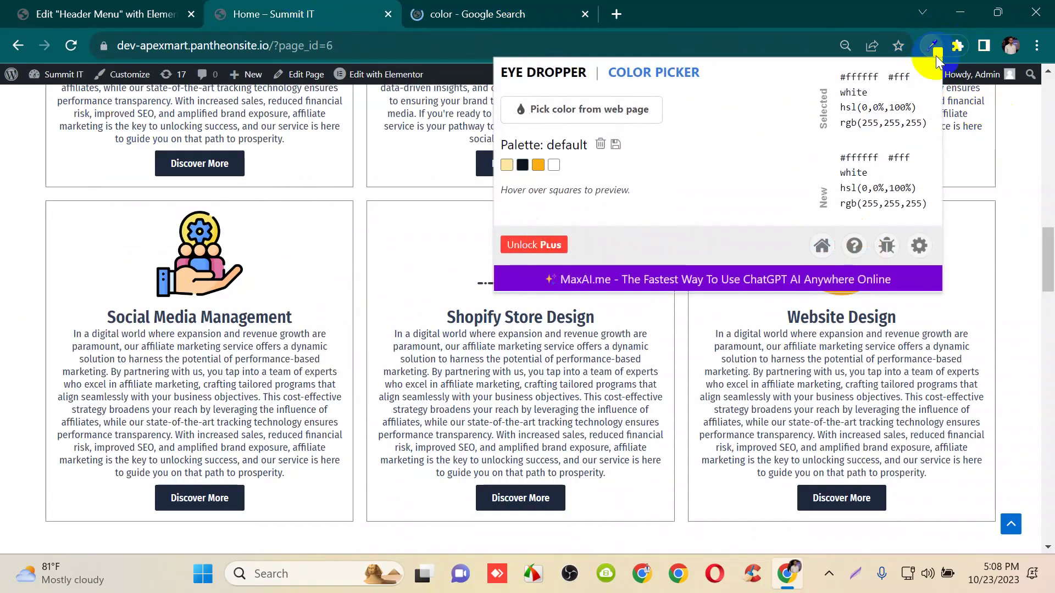
pyautogui.click(536, 166)
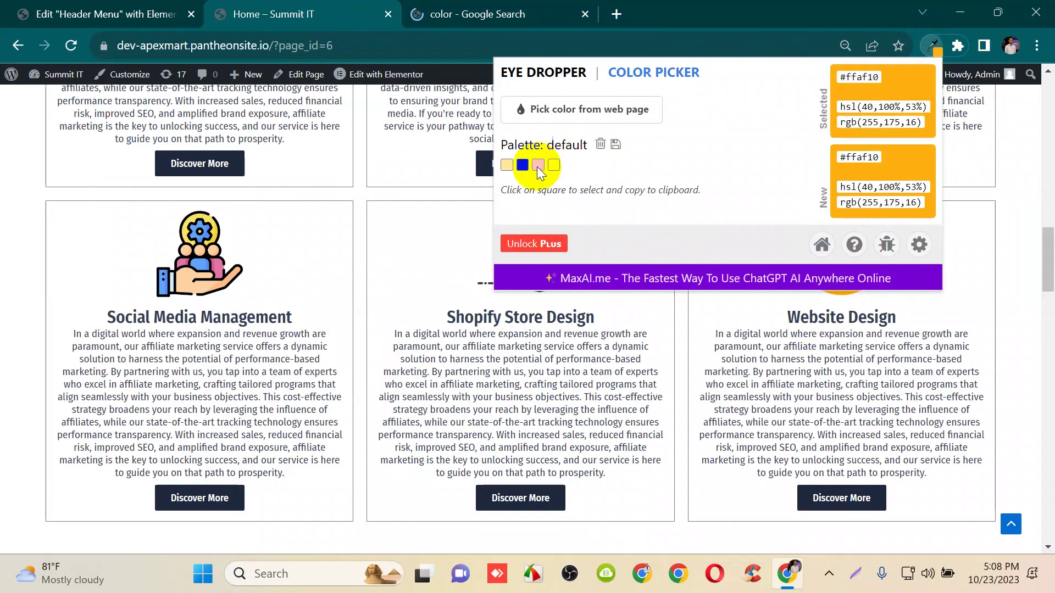
pyautogui.doubleClick(864, 77)
pyautogui.rightClick(866, 78)
pyautogui.click(824, 89)
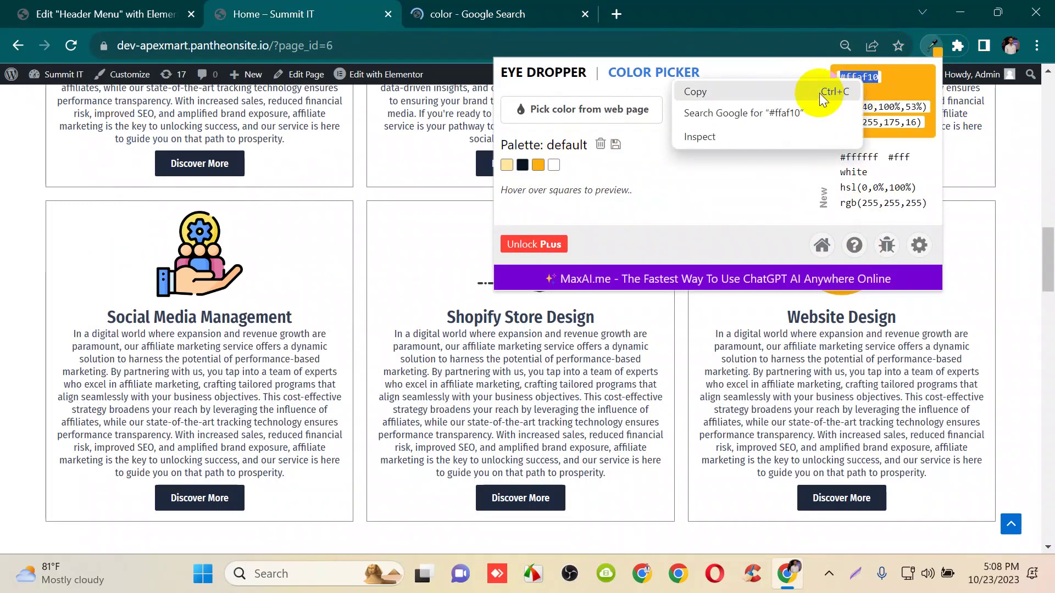
# - Replace the hex value of the header navigation menu's active text color with #ffaf10
pyautogui.click(154, 12)
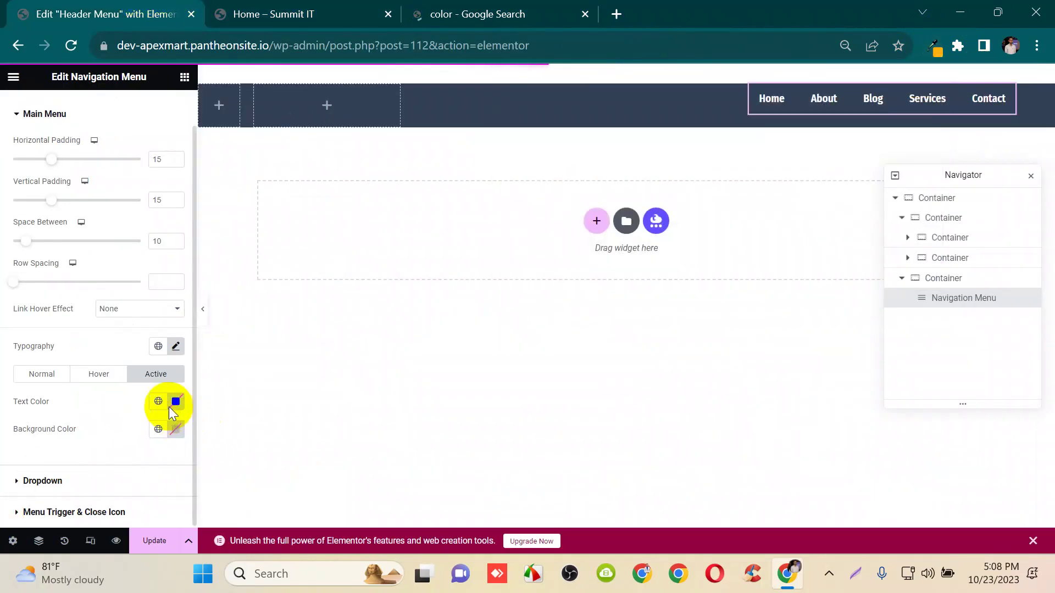
pyautogui.click(175, 402)
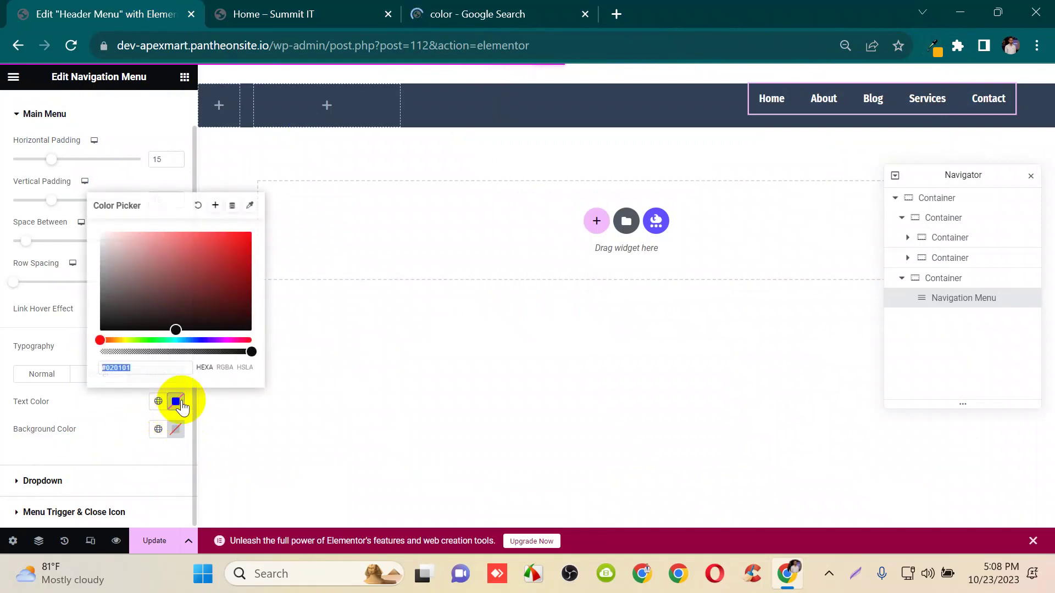
pyautogui.press('BackSpace')
pyautogui.press('BackSpace')
pyautogui.press('BackSpace')
pyautogui.press('BackSpace')
pyautogui.press('BackSpace')
pyautogui.press('BackSpace')
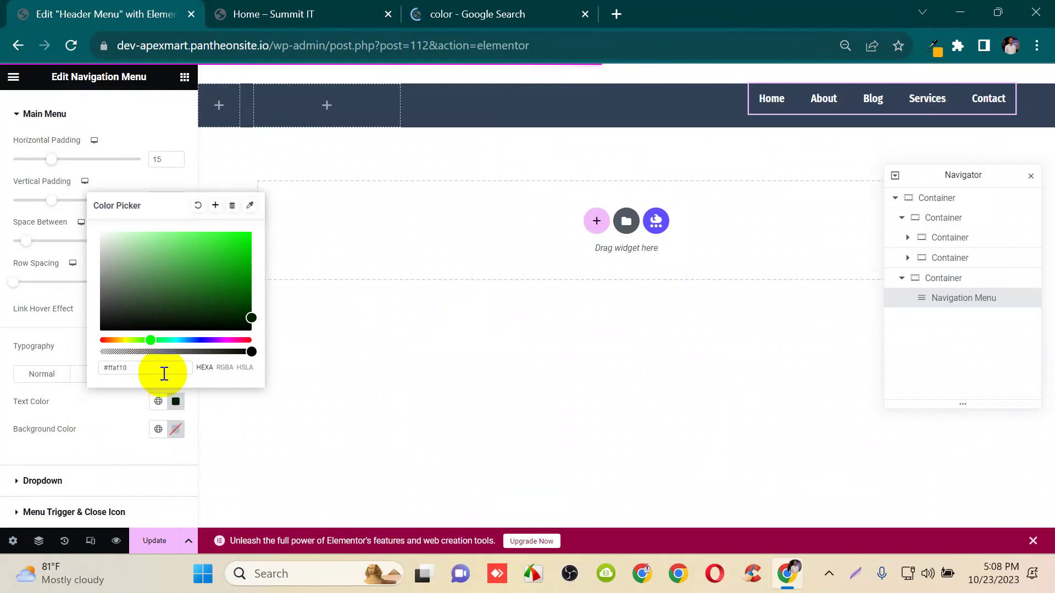
pyautogui.click(213, 208)
pyautogui.moveTo(494, 314); pyautogui.dragTo(381, 279)
pyautogui.press('BackSpace')
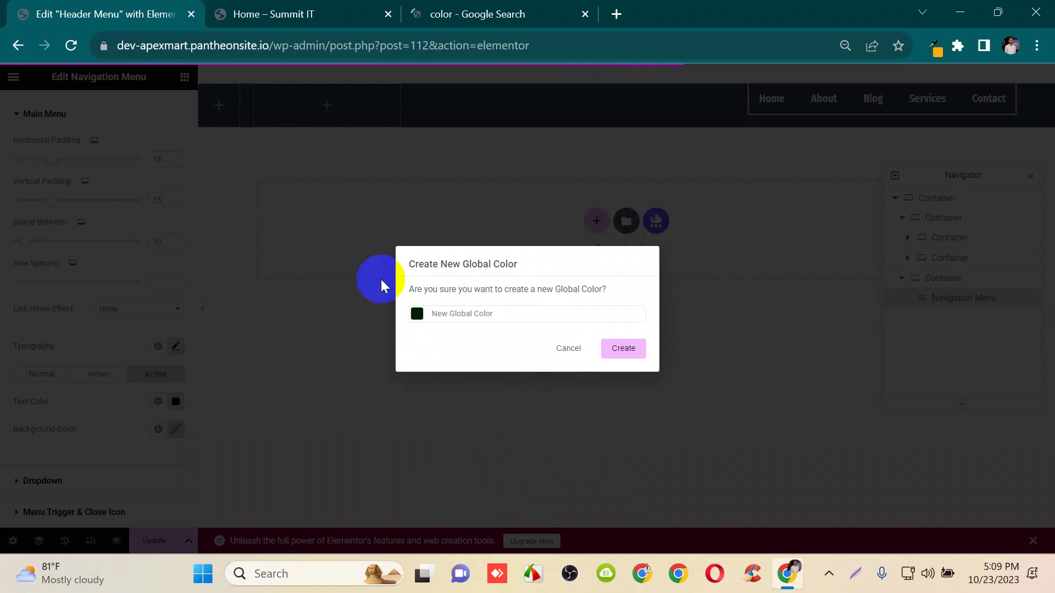
pyautogui.click(570, 350)
pyautogui.moveTo(153, 405); pyautogui.dragTo(717, 174)
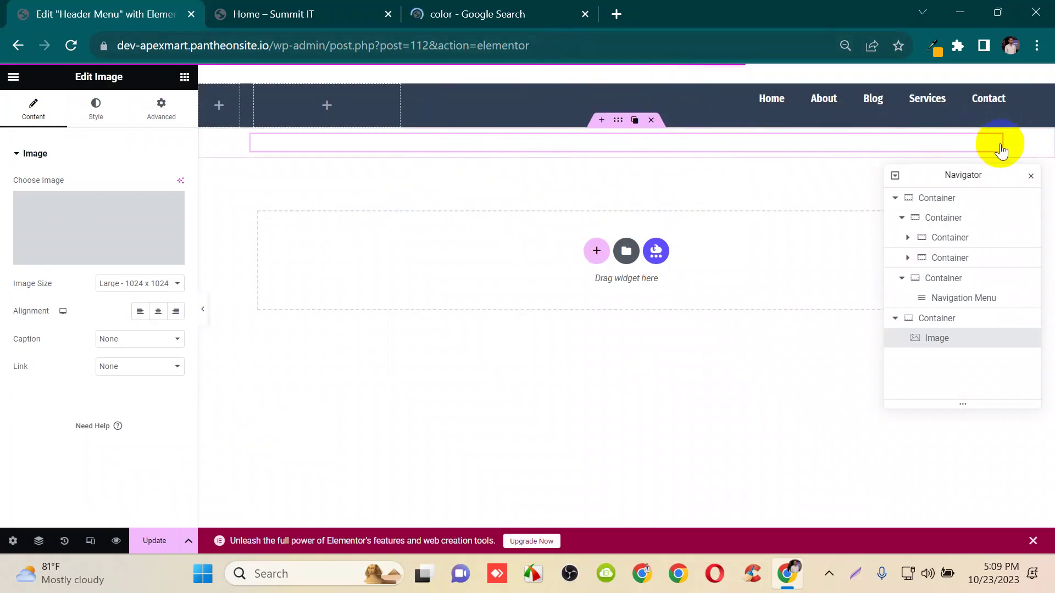
pyautogui.click(957, 141)
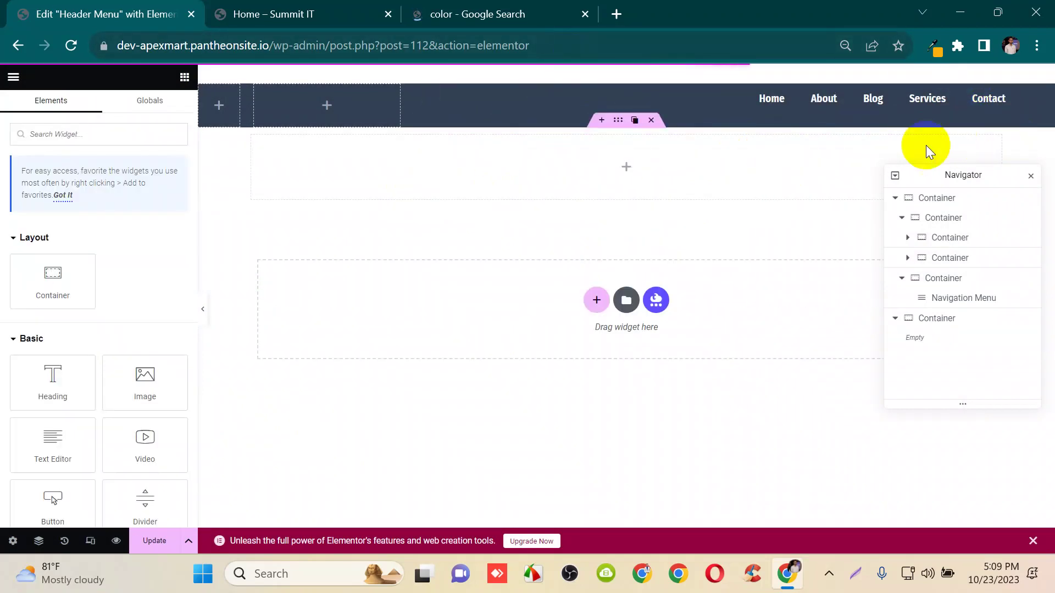
# - Try to copy the hex code #ffaf10 from the Eye Dropper extension while in the header menu editor
pyautogui.click(932, 45)
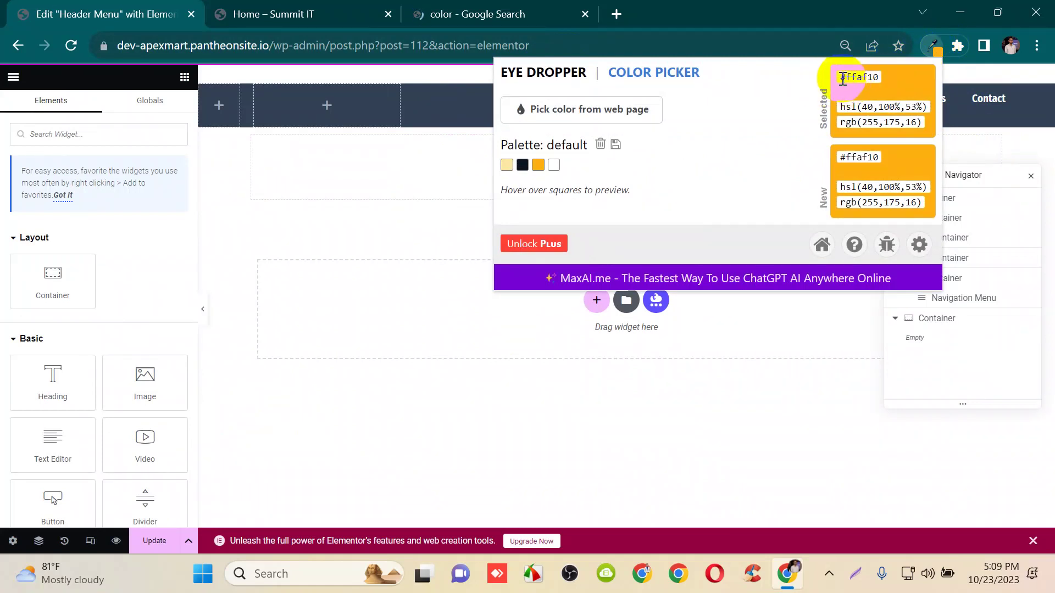
pyautogui.moveTo(842, 79); pyautogui.dragTo(873, 78)
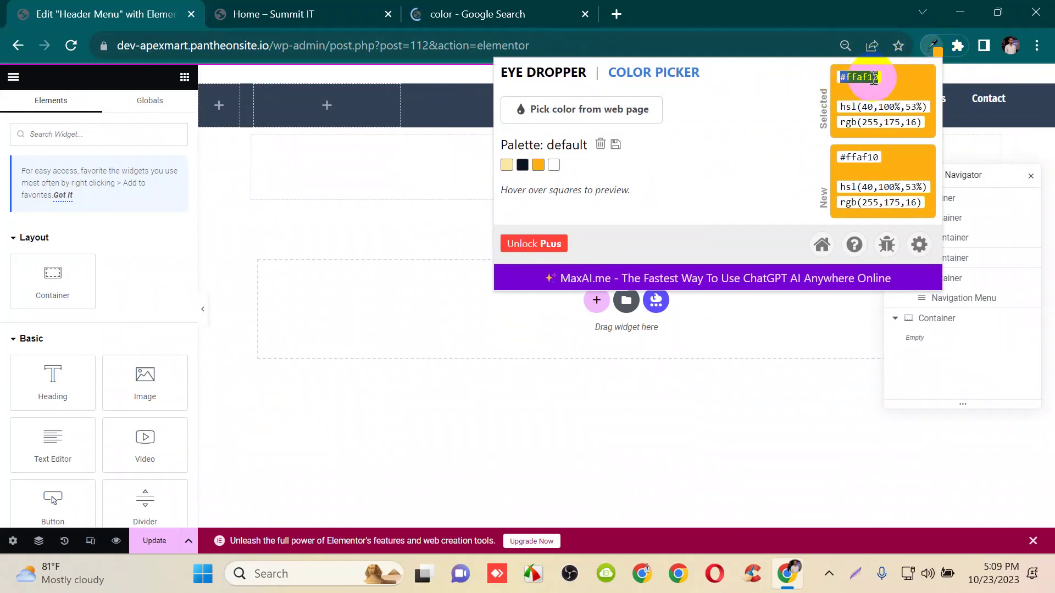
pyautogui.click(936, 50)
pyautogui.click(938, 54)
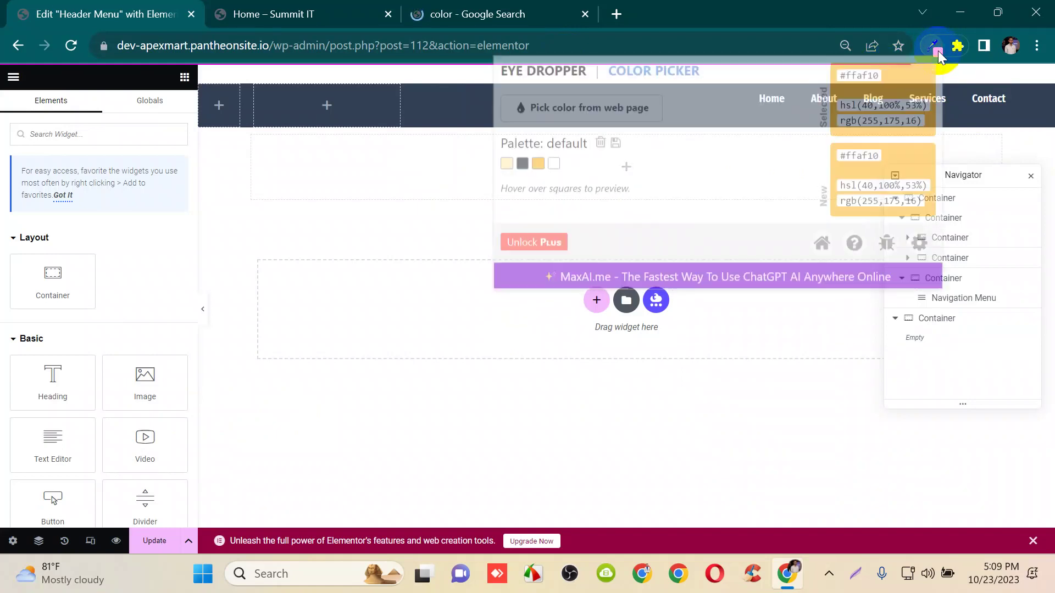
# - Resample the orange in the Website Design illustration on the Summit IT home page and copy its hex code #ffaf10
pyautogui.click(302, 13)
pyautogui.click(940, 51)
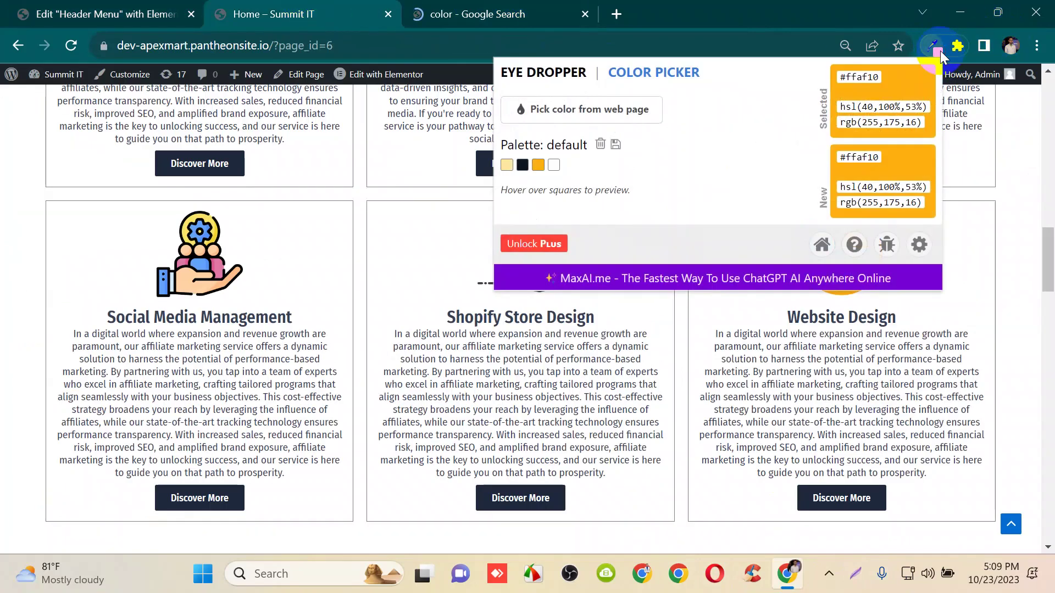
pyautogui.click(578, 110)
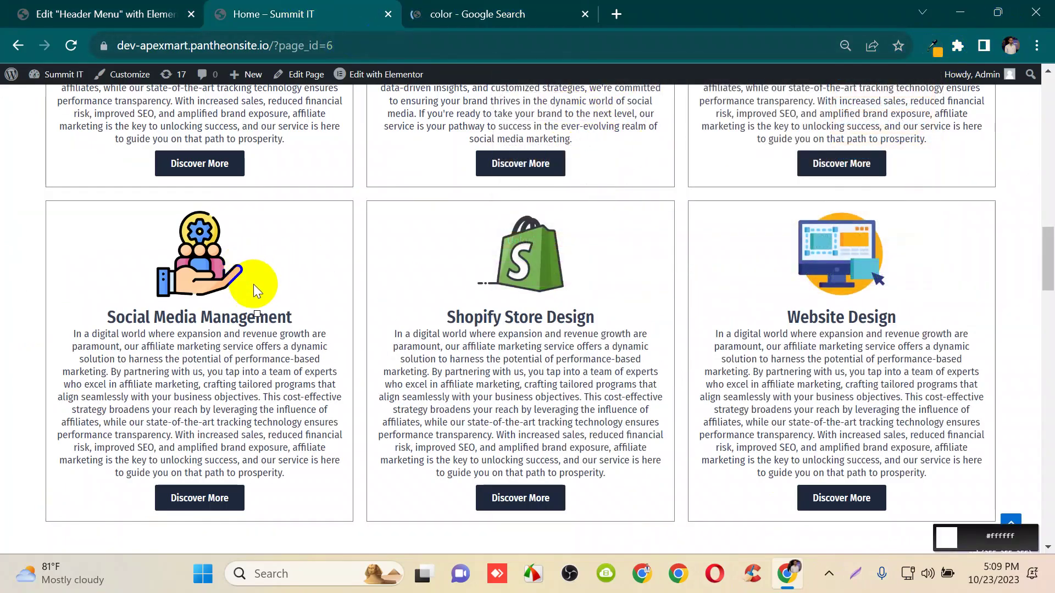
pyautogui.click(858, 285)
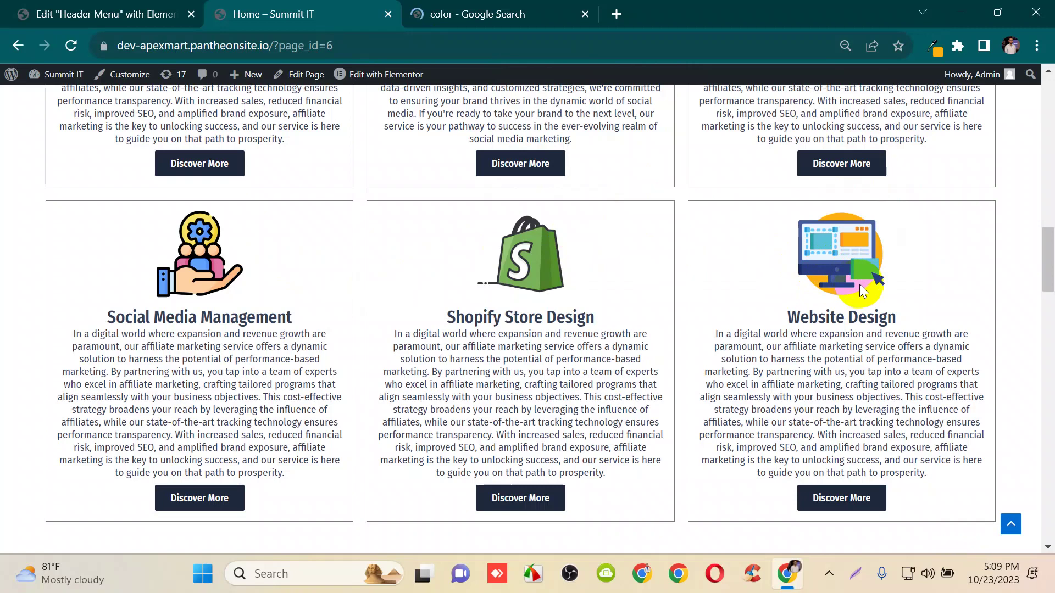
pyautogui.click(942, 52)
pyautogui.click(845, 81)
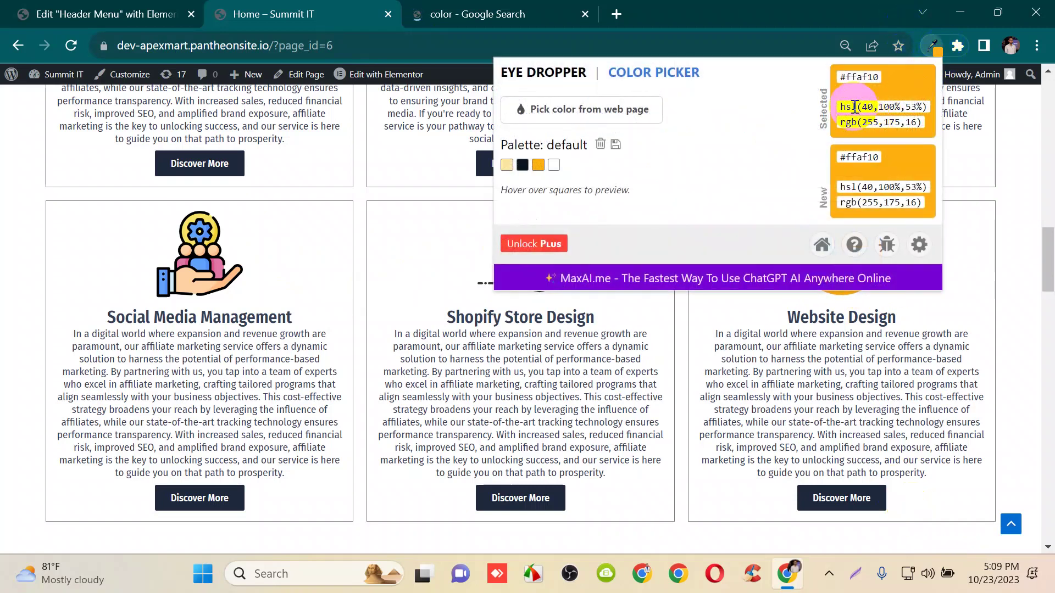
pyautogui.moveTo(841, 78); pyautogui.dragTo(903, 75)
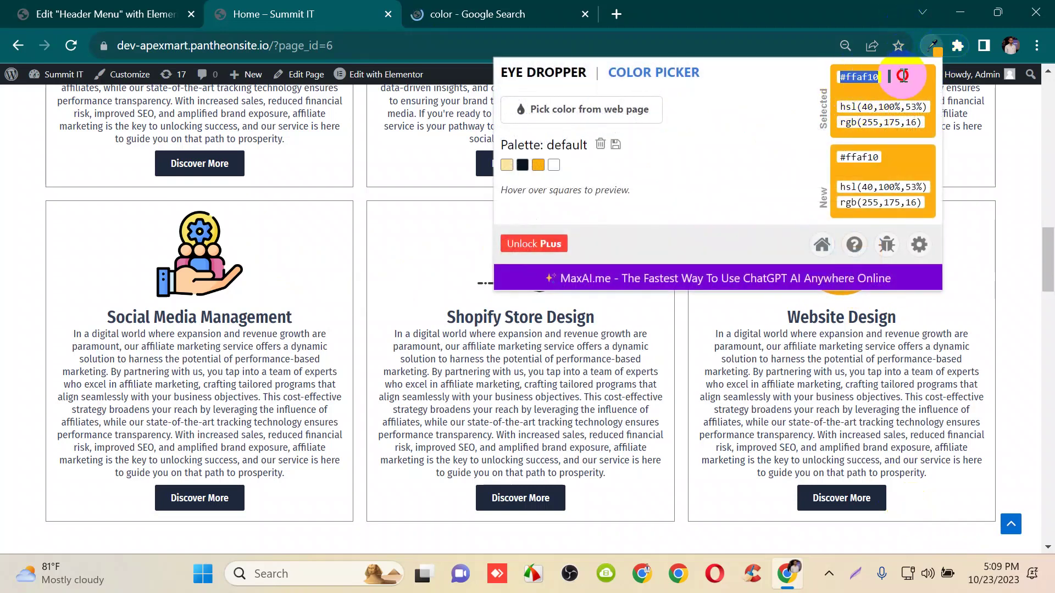
pyautogui.rightClick(873, 80)
pyautogui.click(800, 96)
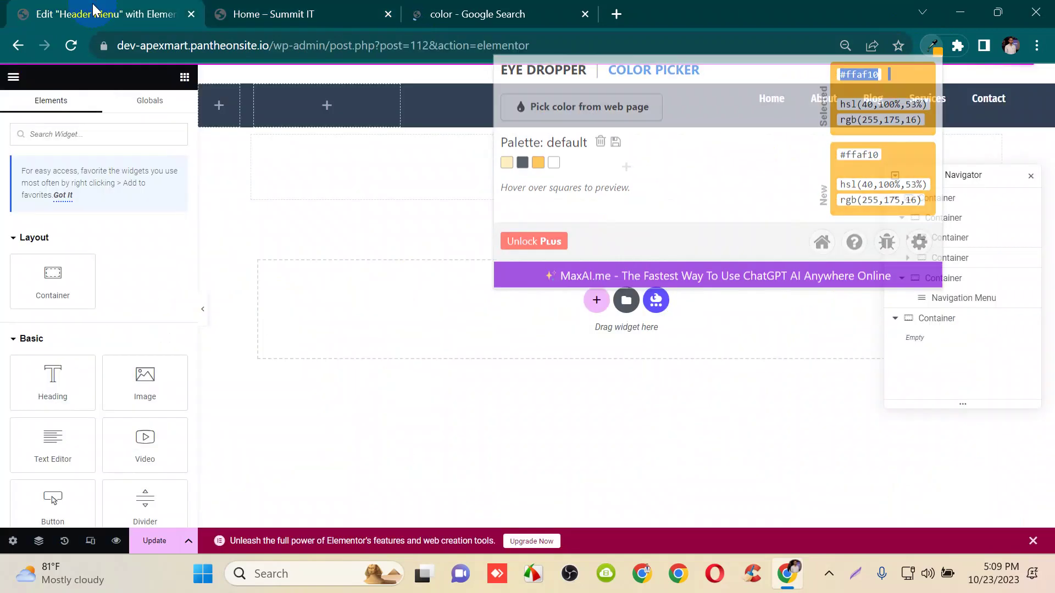
# - Return to the header menu editor and open the navigation menu's style settings for the active state
pyautogui.click(102, 14)
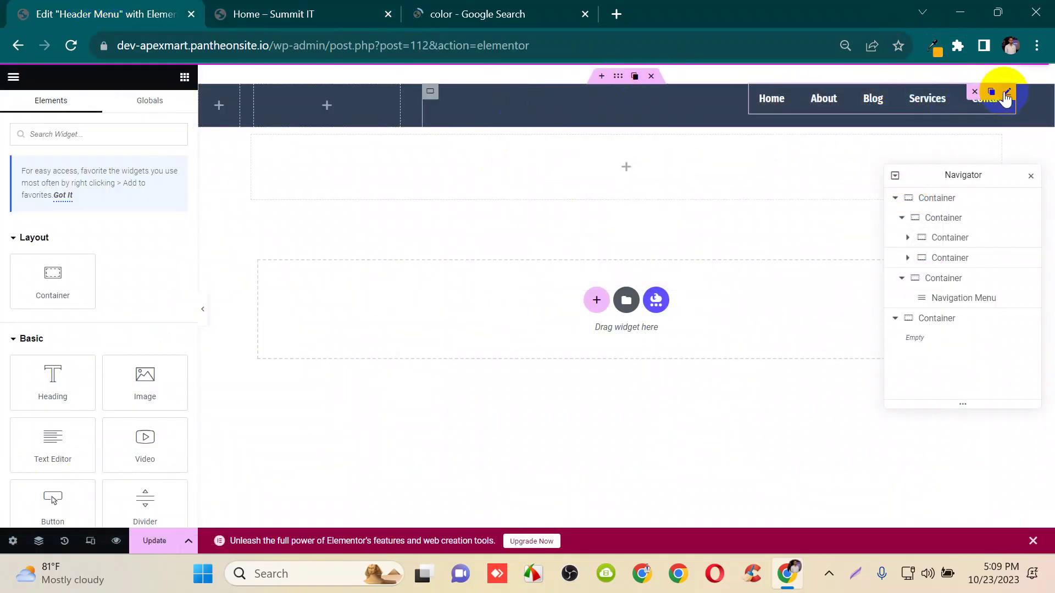
pyautogui.click(1006, 93)
pyautogui.click(165, 415)
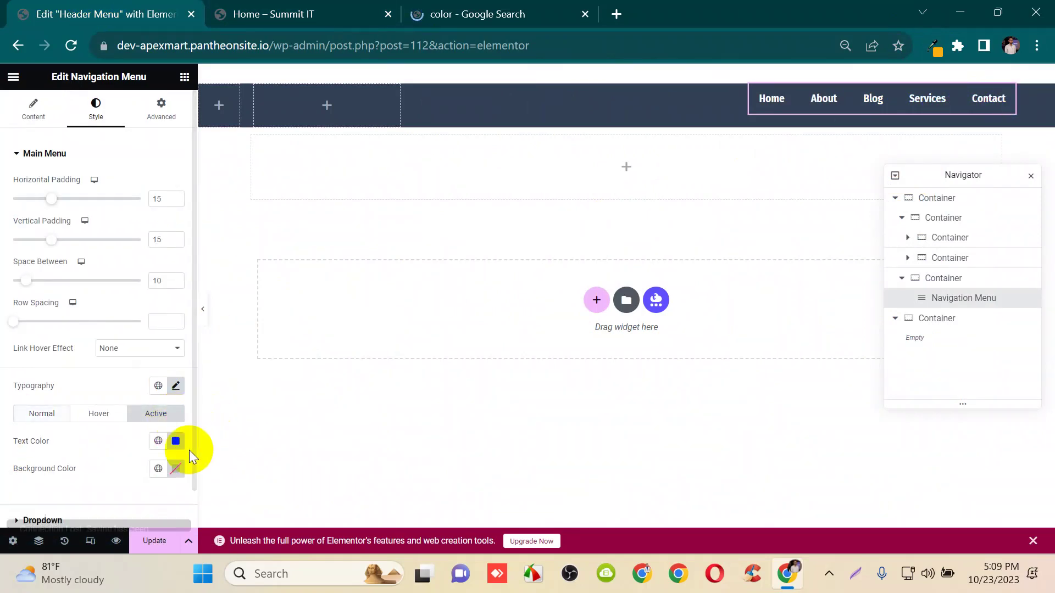
# - Try to replace the hex value of the navigation menu's active text color with #ffaf10
pyautogui.click(176, 443)
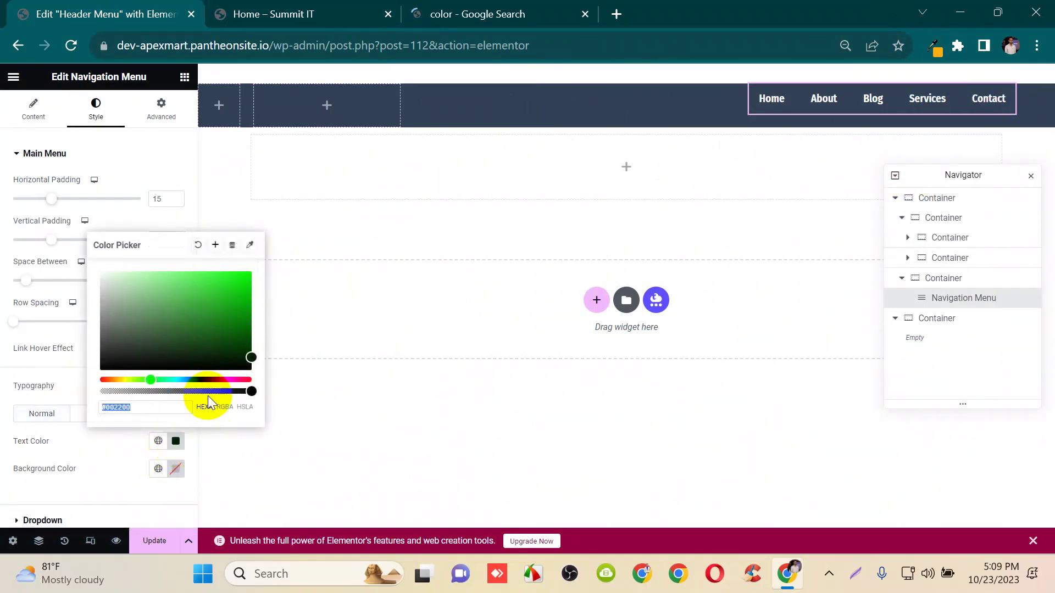
pyautogui.press('BackSpace')
pyautogui.press('BackSpace')
pyautogui.press('BackSpace')
pyautogui.press('BackSpace')
pyautogui.press('BackSpace')
pyautogui.press('BackSpace')
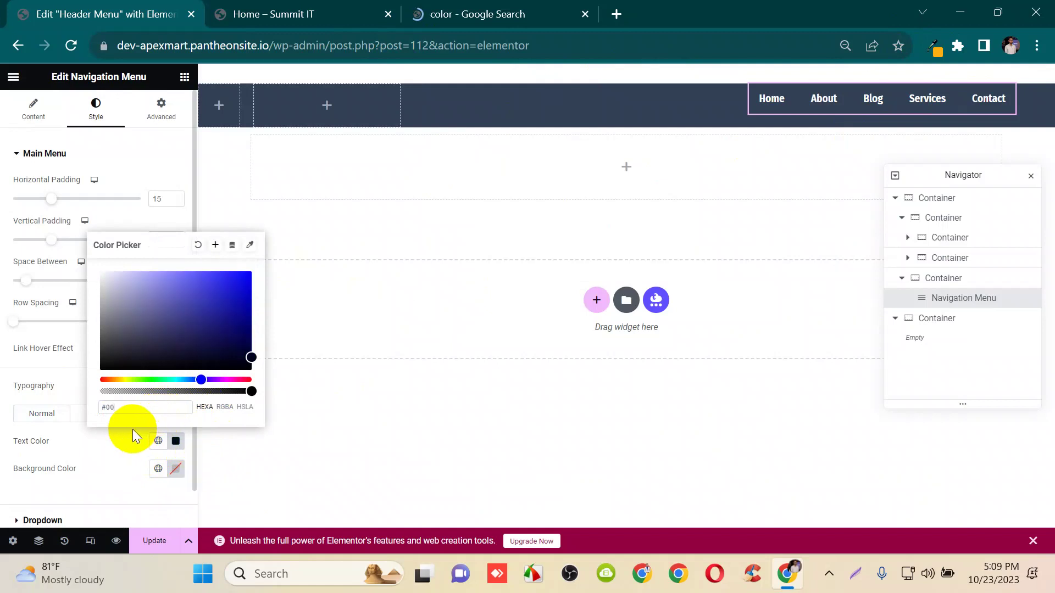
pyautogui.hotkey('ctrl', 'v')
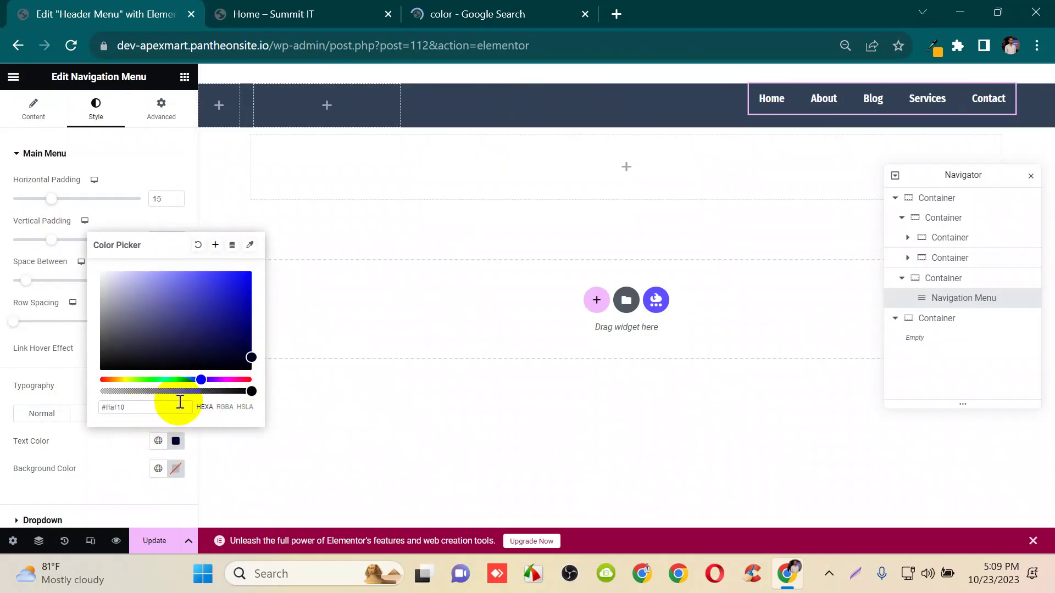
pyautogui.click(120, 448)
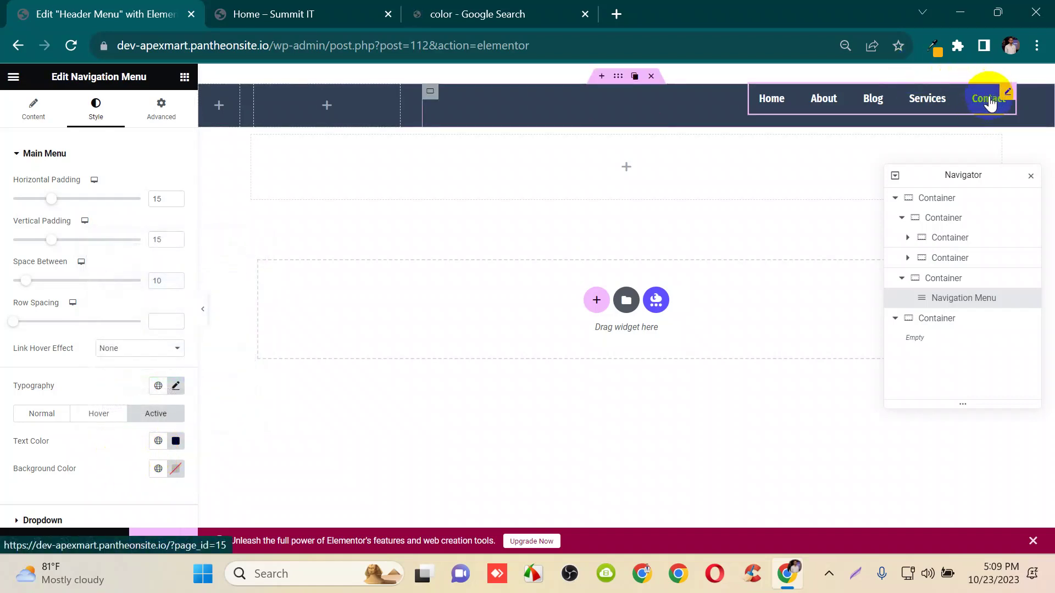
# - Reopen the color picker for the navigation menu's active text color and set its hex value to #ffaf10
pyautogui.click(175, 445)
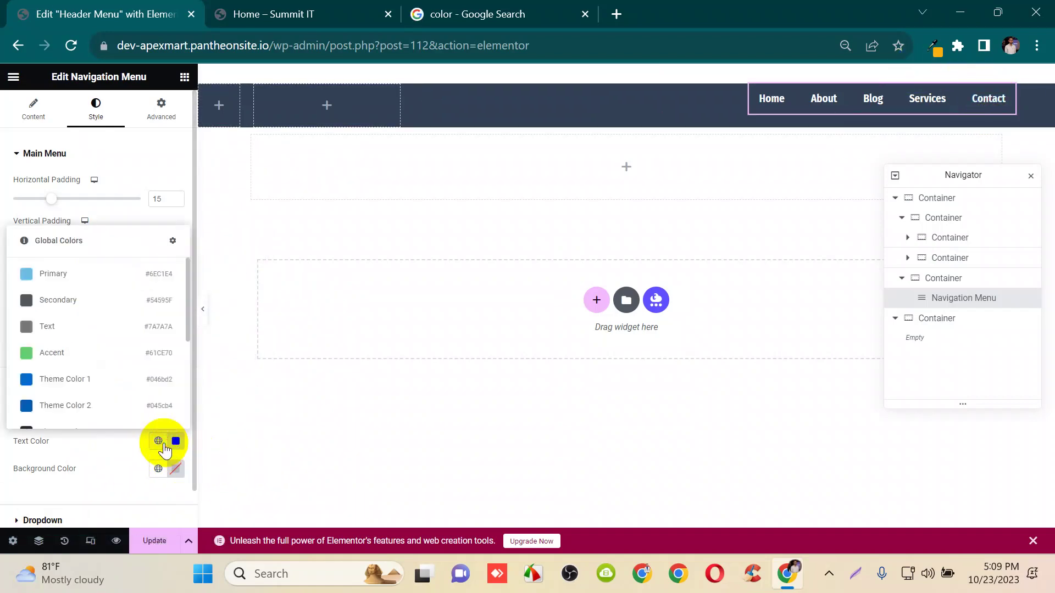
pyautogui.click(175, 443)
pyautogui.click(156, 409)
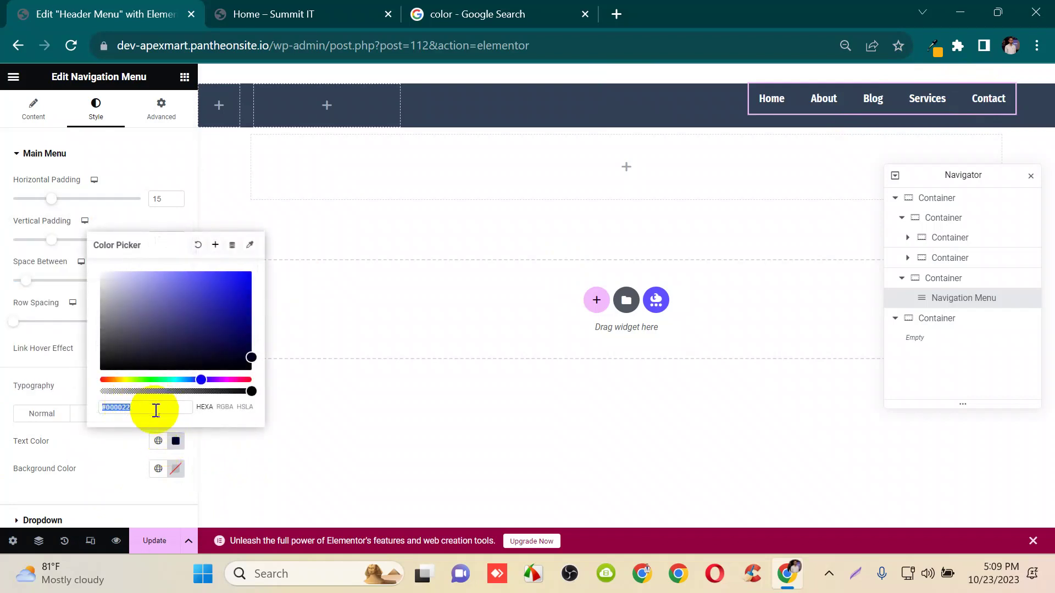
pyautogui.tripleClick(164, 410)
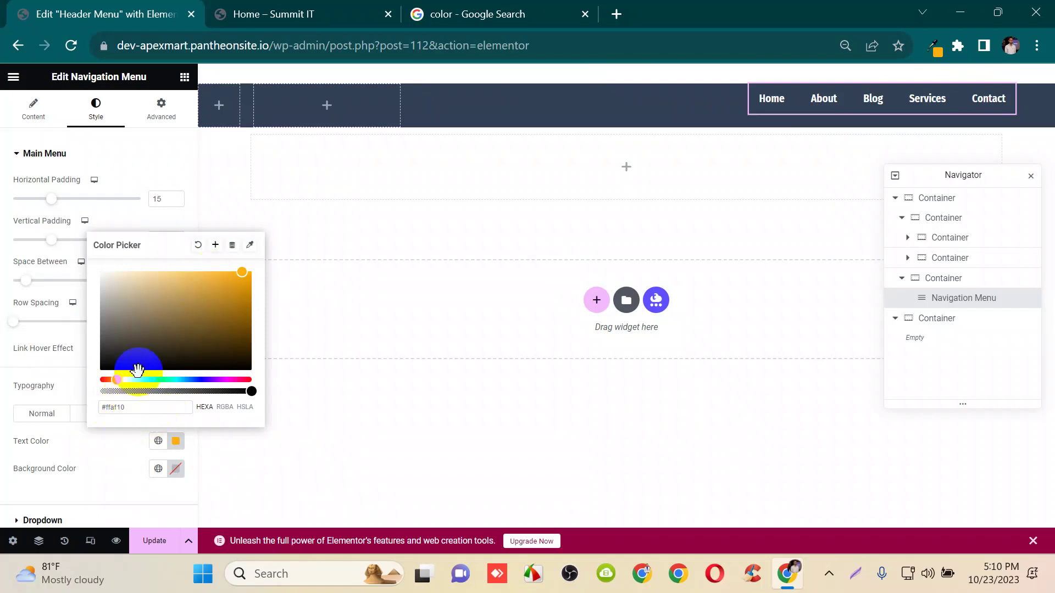
# - Save the orange active text color as a new global color named "Google yellow"
pyautogui.click(222, 246)
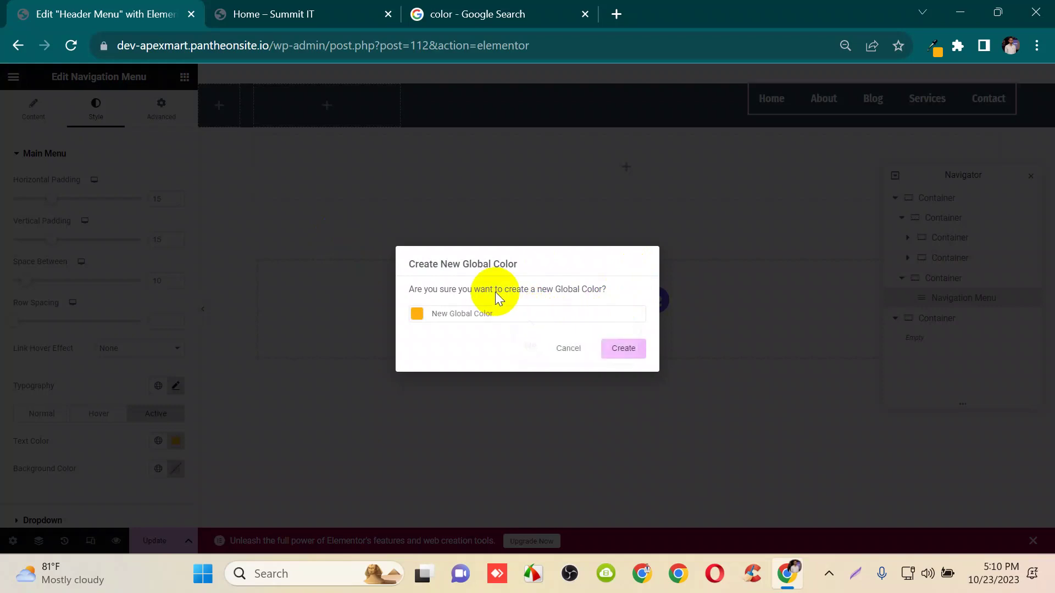
pyautogui.press('capslock')
pyautogui.write('G')
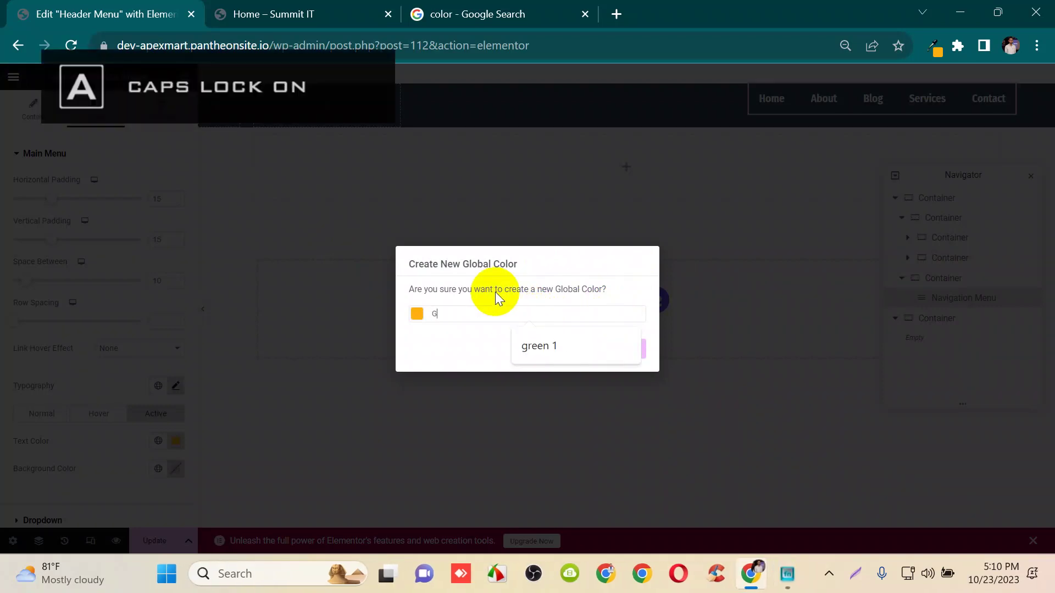
pyautogui.press('capslock')
pyautogui.write('oogle yellow')
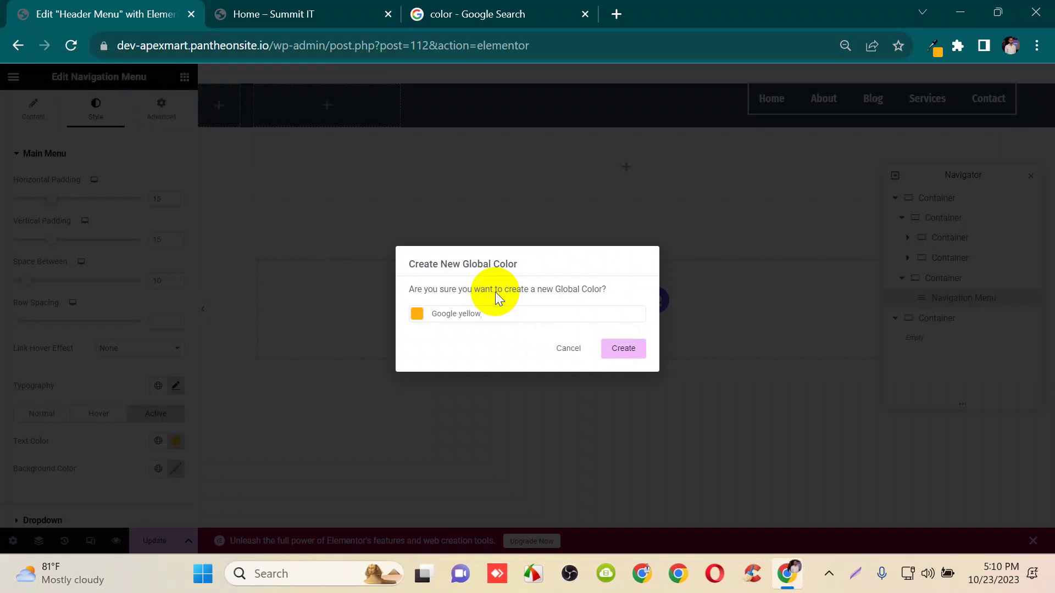
pyautogui.click(626, 348)
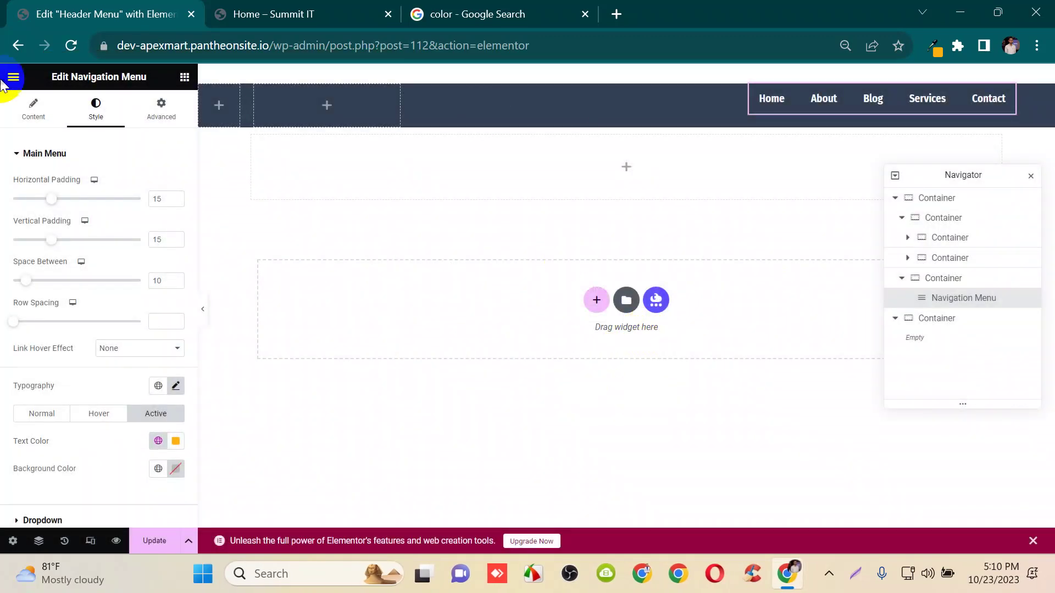
# - Look at the Website Design illustration on the home page, then find Google yellow among the global colors for the active text
pyautogui.click(291, 12)
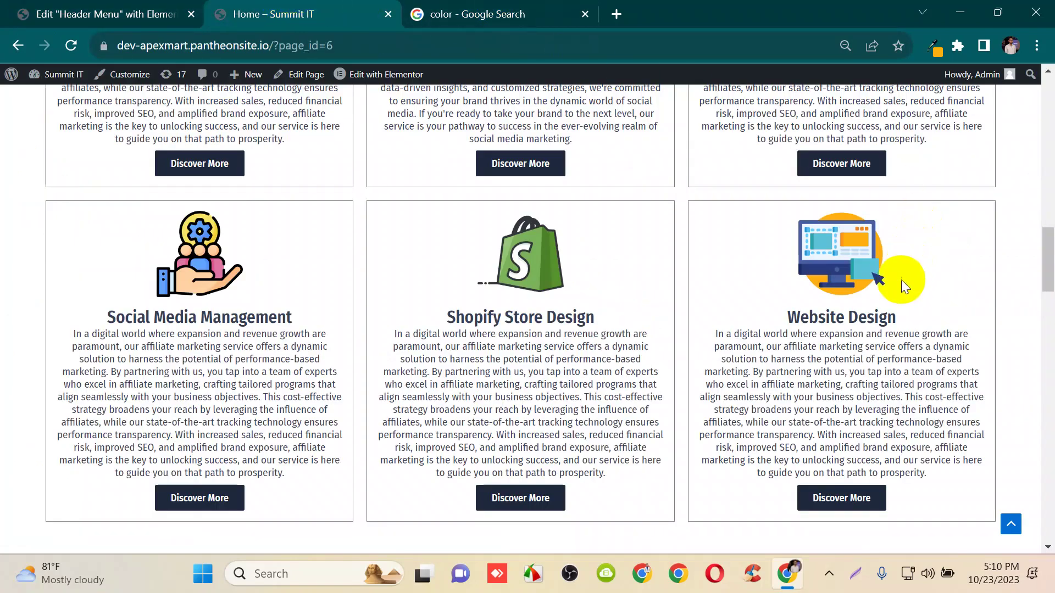
pyautogui.click(108, 7)
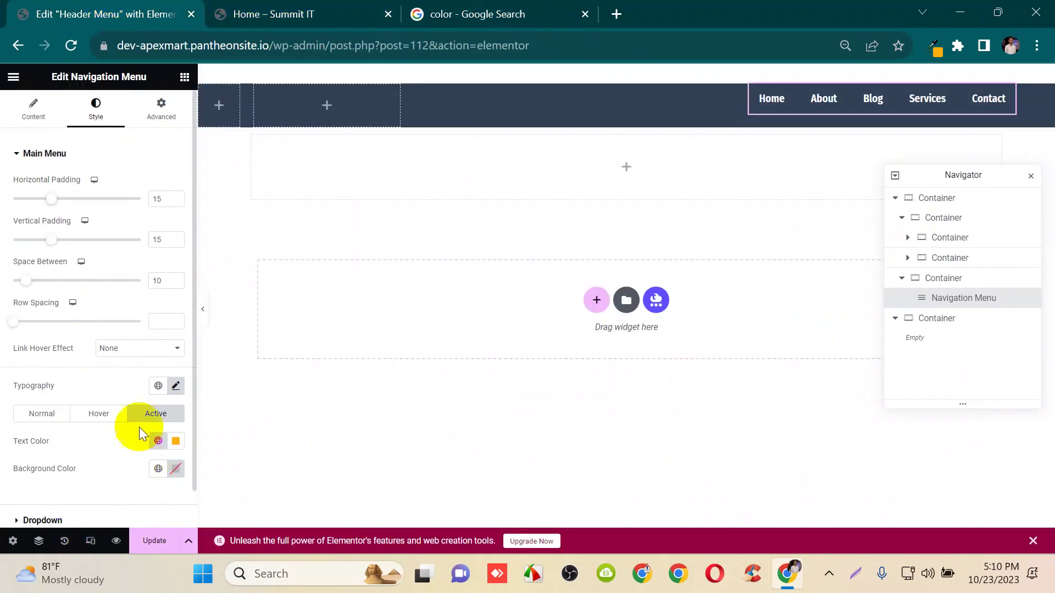
pyautogui.click(157, 442)
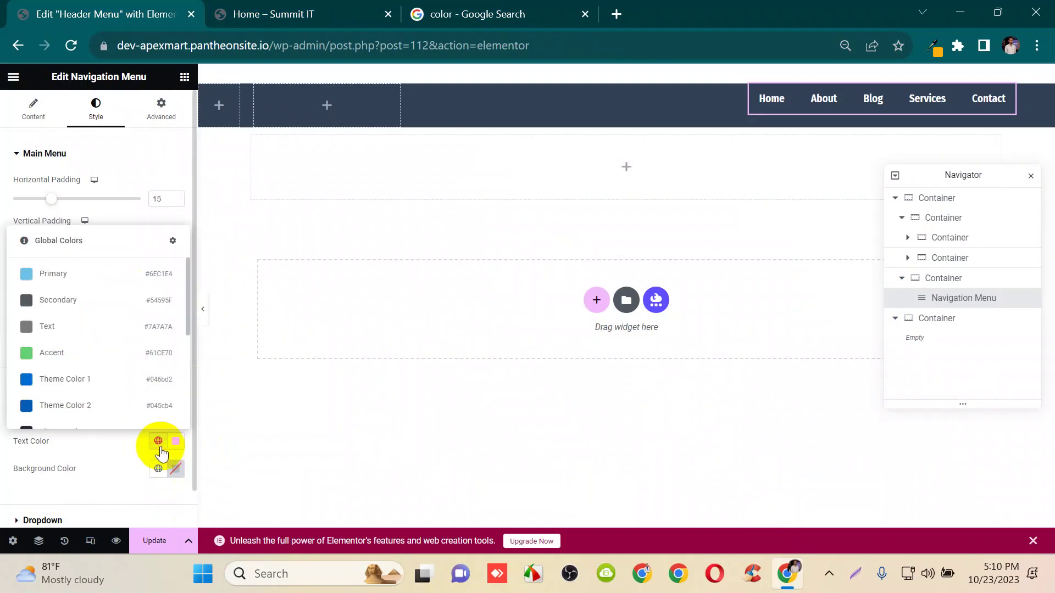
pyautogui.scroll(-4, 103, 330)
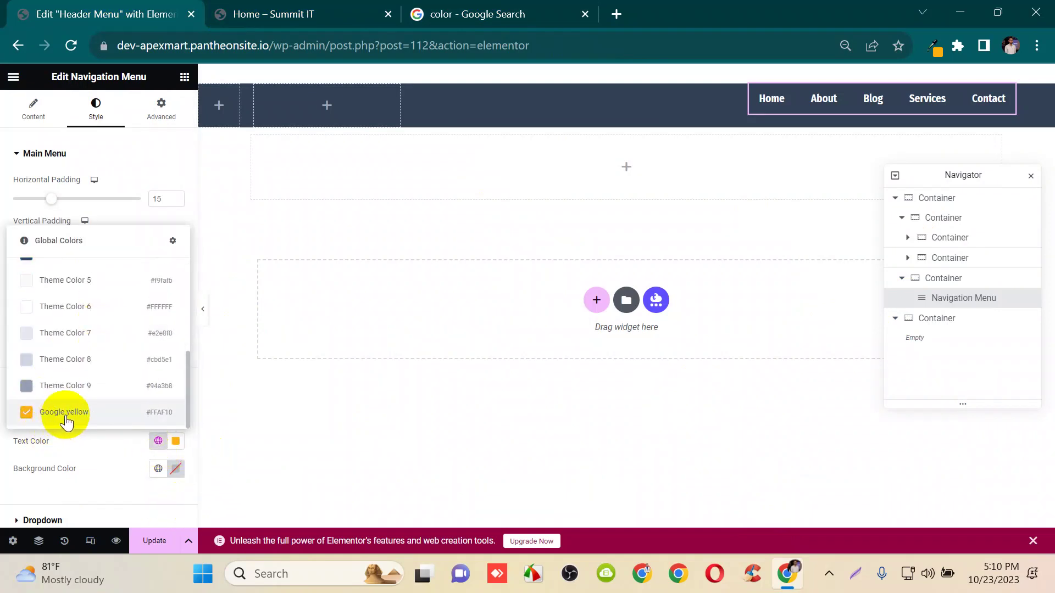
pyautogui.click(157, 443)
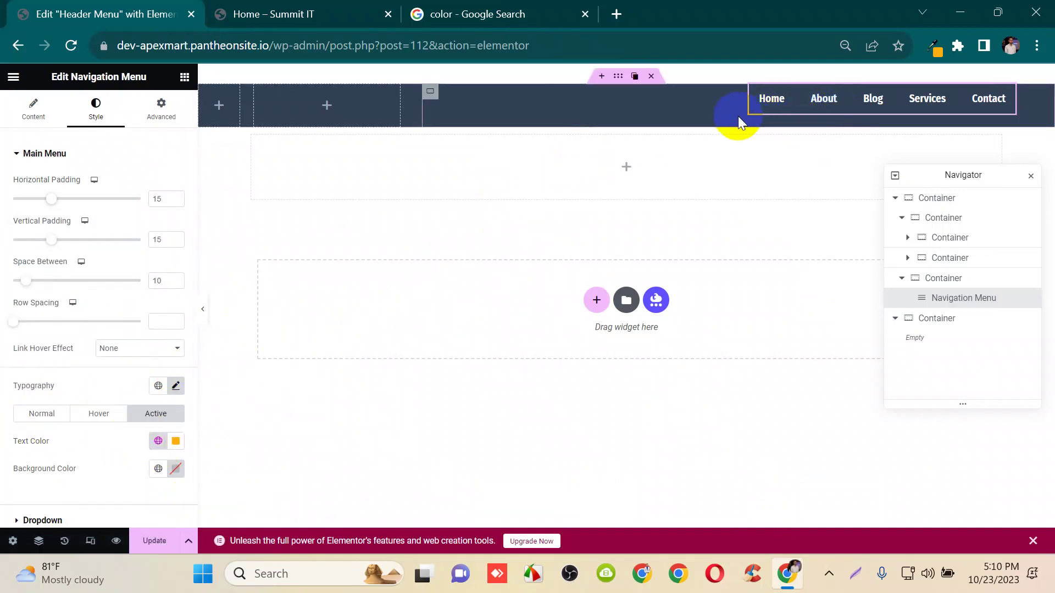
pyautogui.click(752, 109)
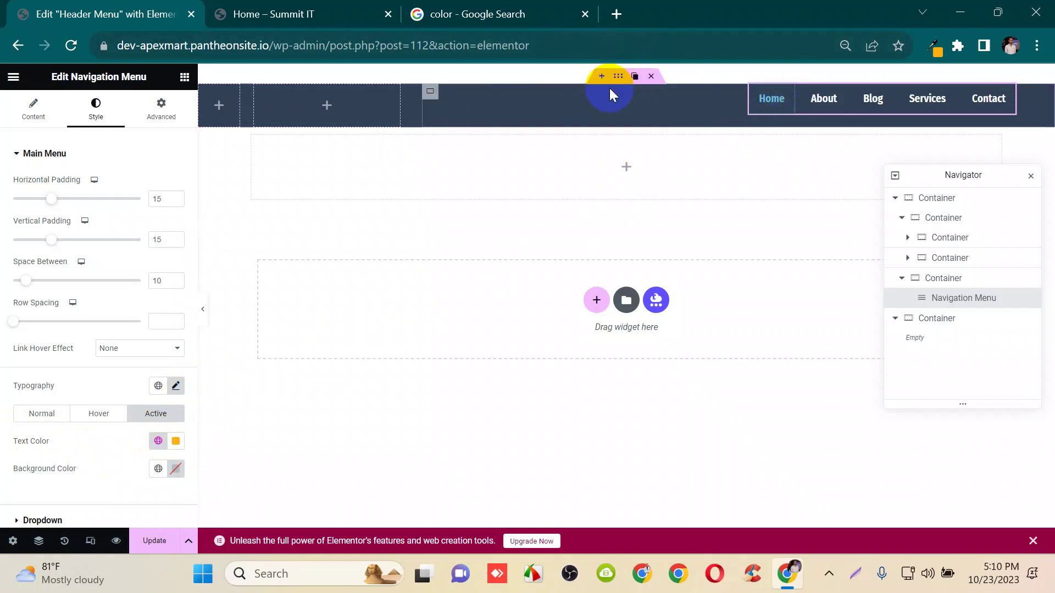
# - Set the header container's background color to the global Theme Color 8
pyautogui.click(622, 77)
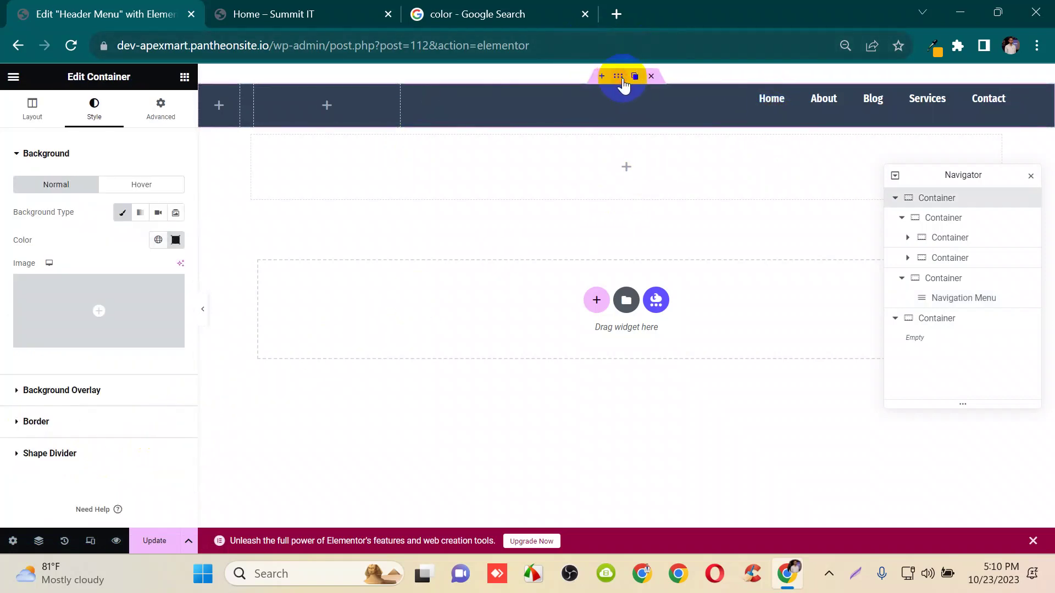
pyautogui.click(160, 240)
pyautogui.scroll(-5, 120, 363)
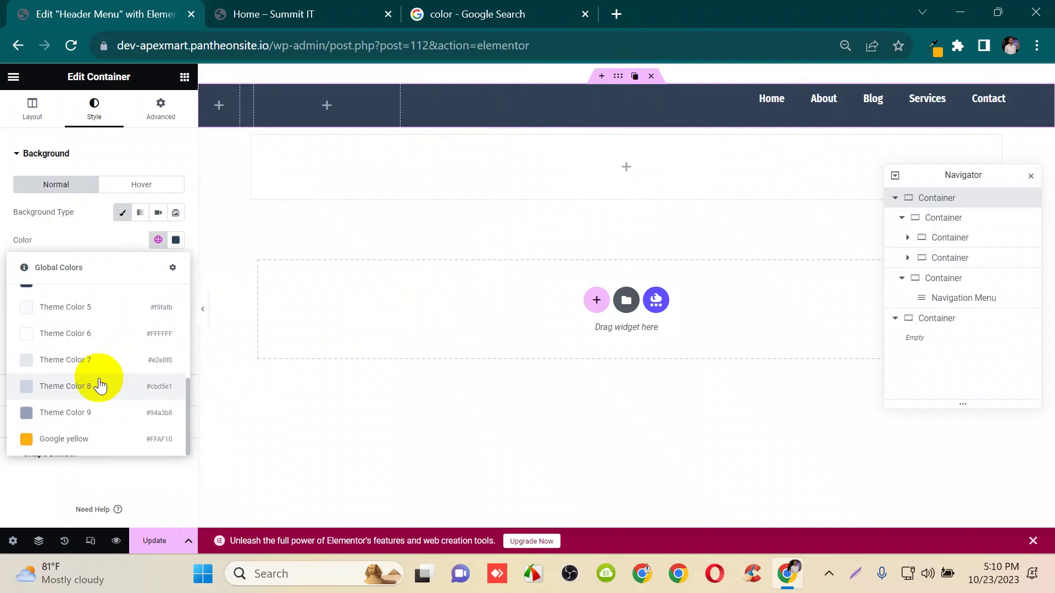
pyautogui.click(99, 386)
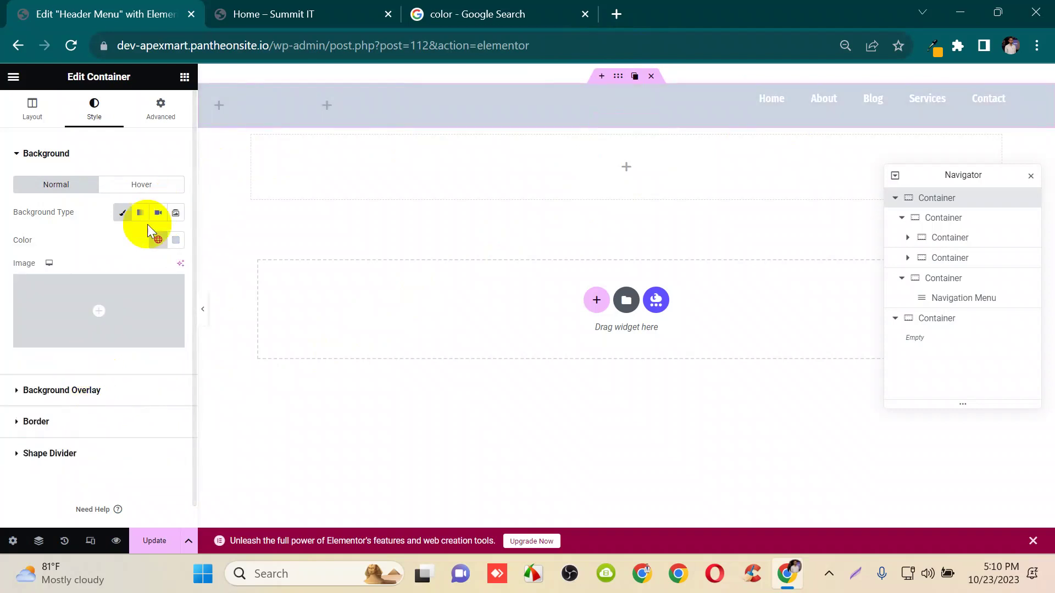
# - Try the global Theme Color 2 as the header container's background color
pyautogui.click(159, 241)
pyautogui.scroll(-4, 114, 362)
pyautogui.scroll(4, 115, 362)
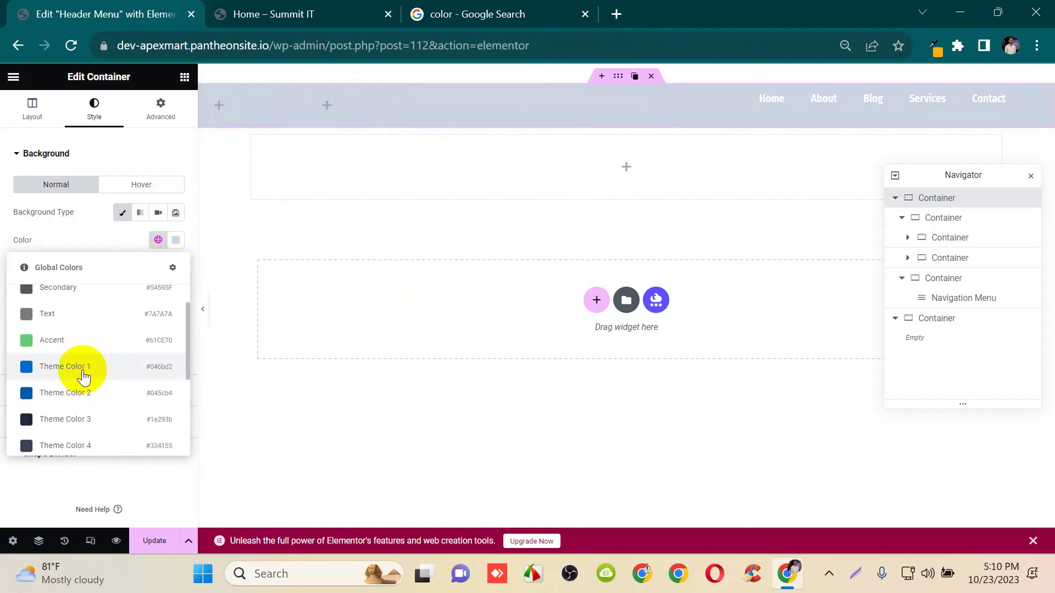
pyautogui.click(100, 394)
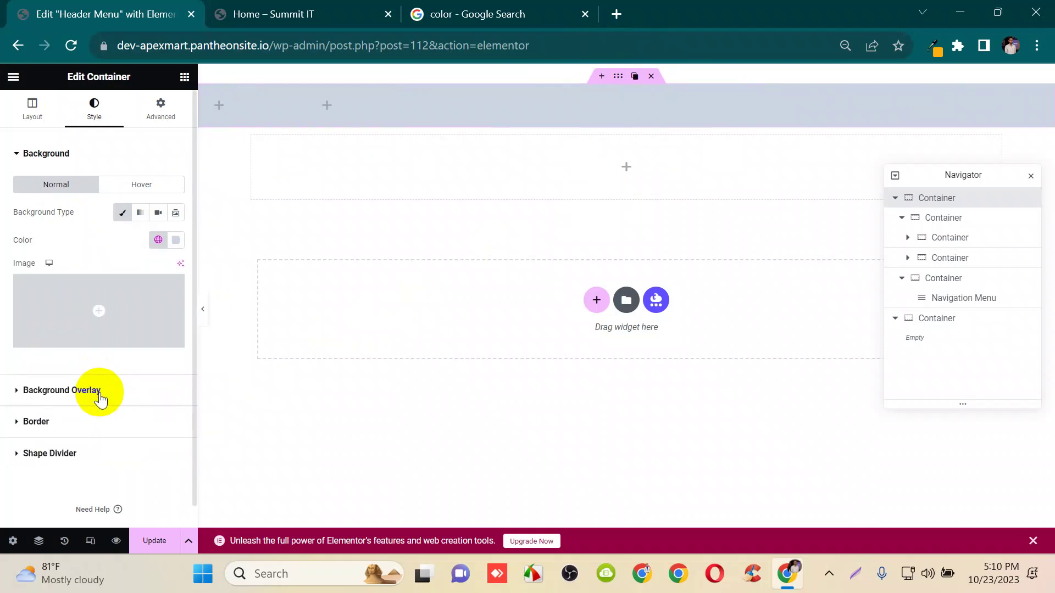
# - Set the header container's background color to the global Theme Color 4
pyautogui.click(152, 240)
pyautogui.scroll(-4, 123, 339)
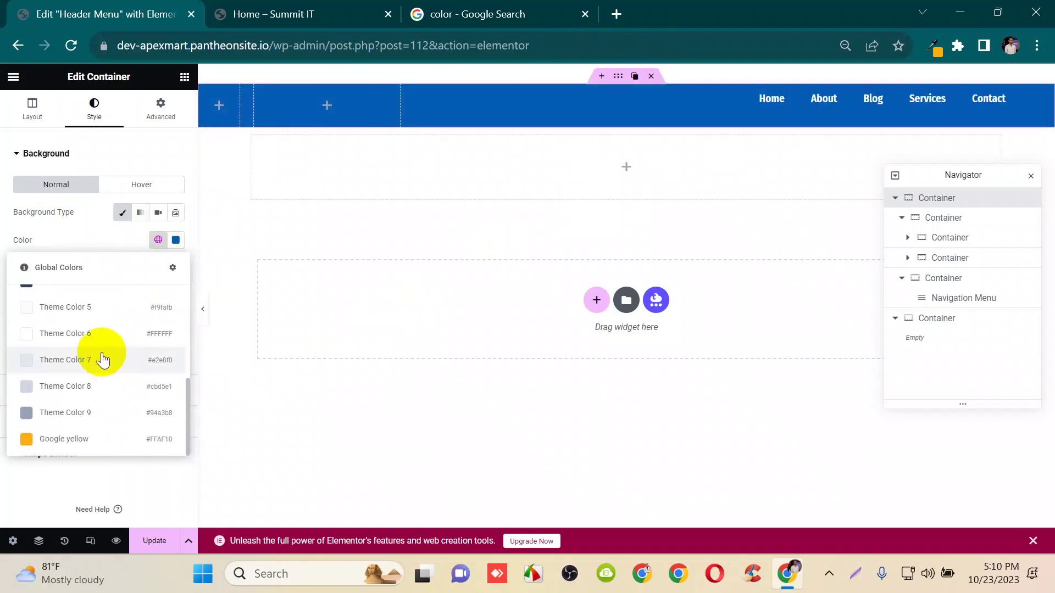
pyautogui.scroll(4, 103, 360)
pyautogui.click(63, 446)
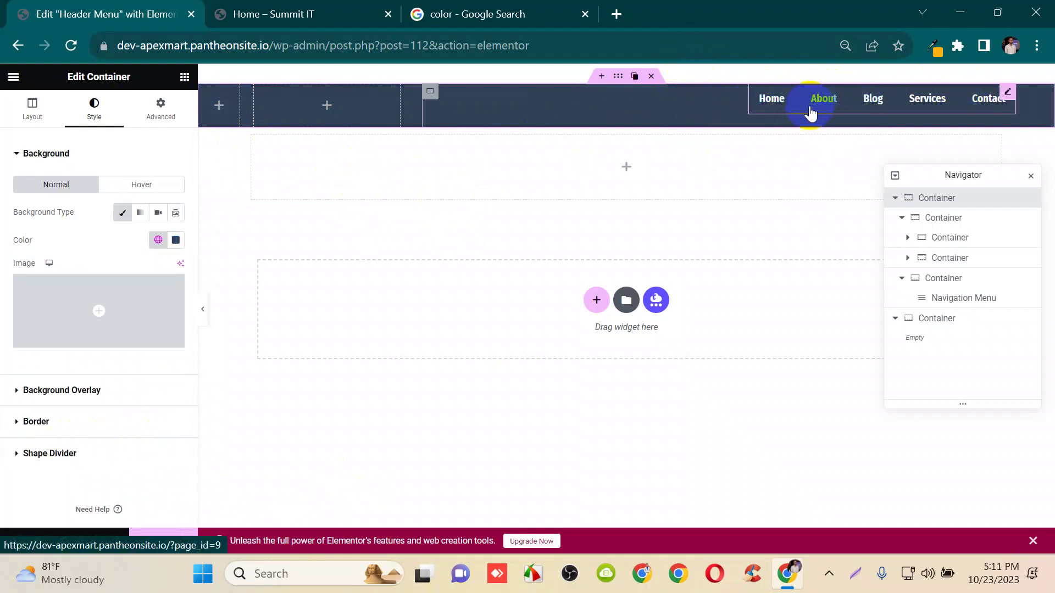
# - Add an Image widget to the small empty container at the start of the header
pyautogui.click(220, 106)
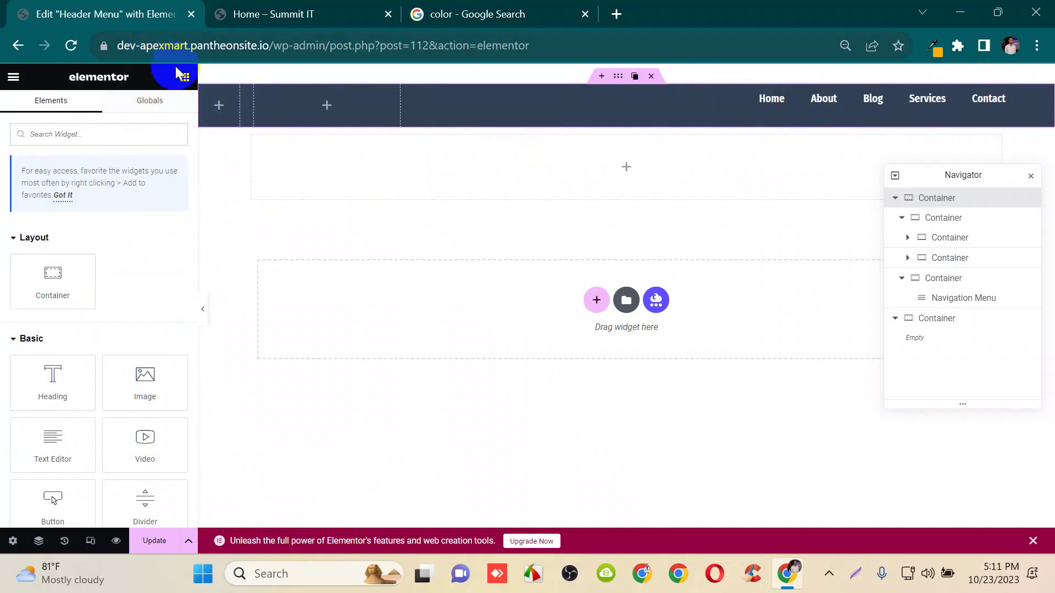
pyautogui.click(220, 105)
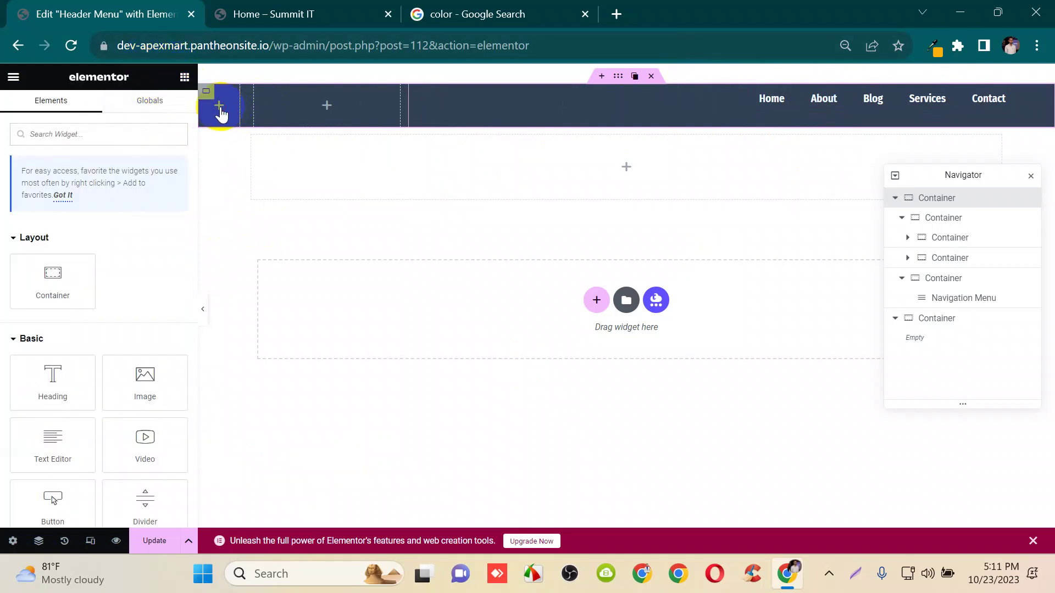
pyautogui.moveTo(146, 377); pyautogui.dragTo(216, 99)
# - Upload the DIGITAL MARKETING INTERAGEN picture from the Desktop's Logo folder and use it as the Image widget's image
pyautogui.click(94, 230)
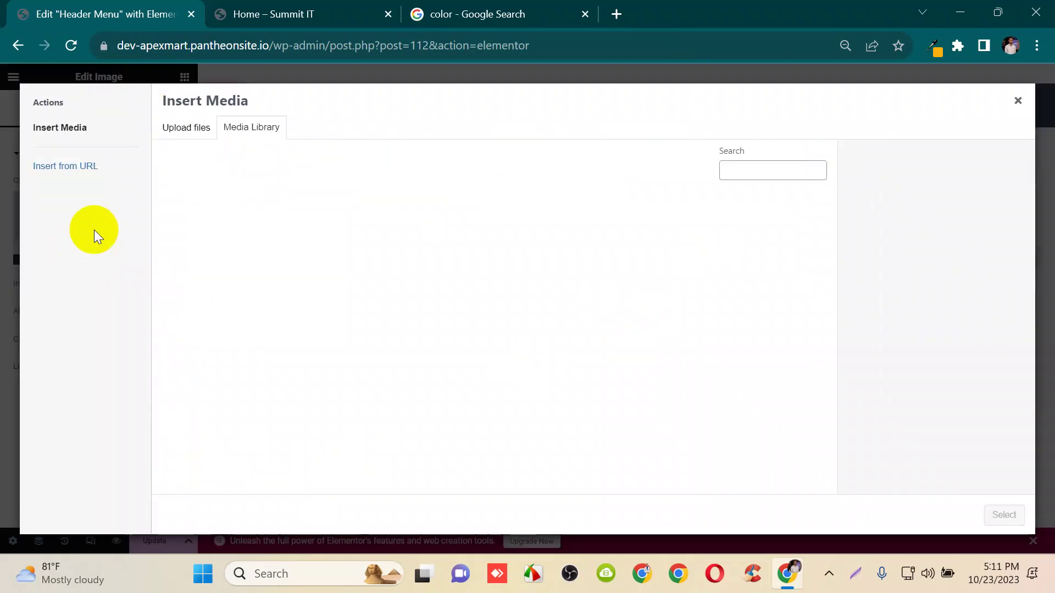
pyautogui.click(177, 123)
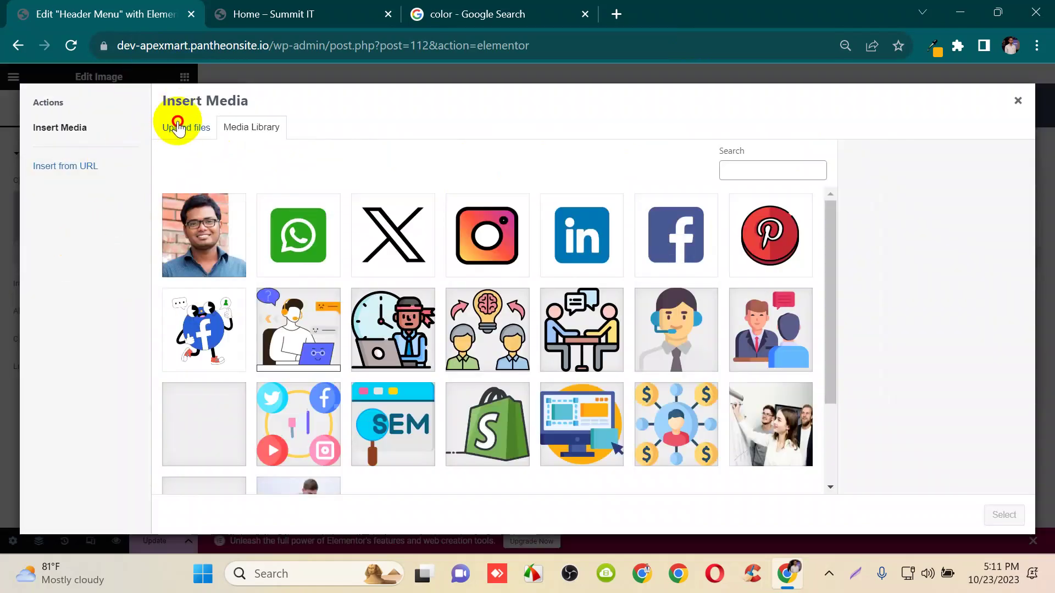
pyautogui.click(606, 313)
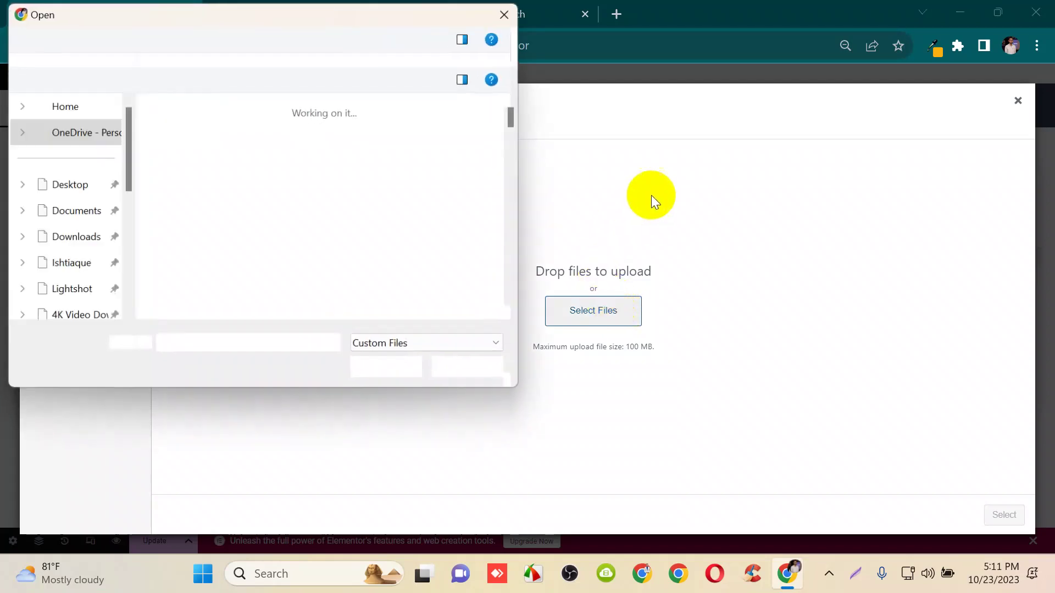
pyautogui.click(86, 156)
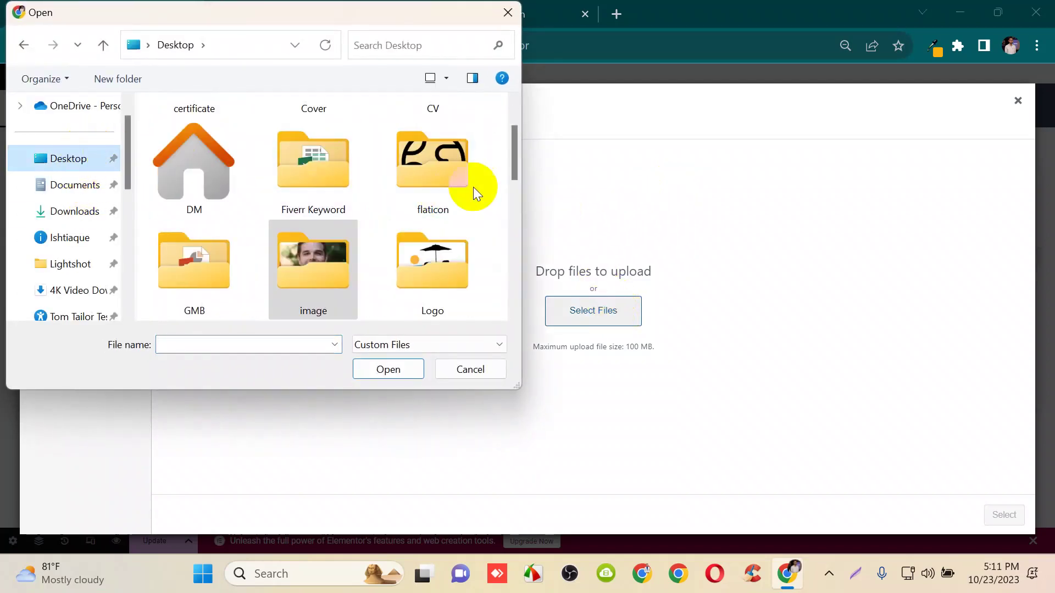
pyautogui.moveTo(513, 155); pyautogui.dragTo(534, 153)
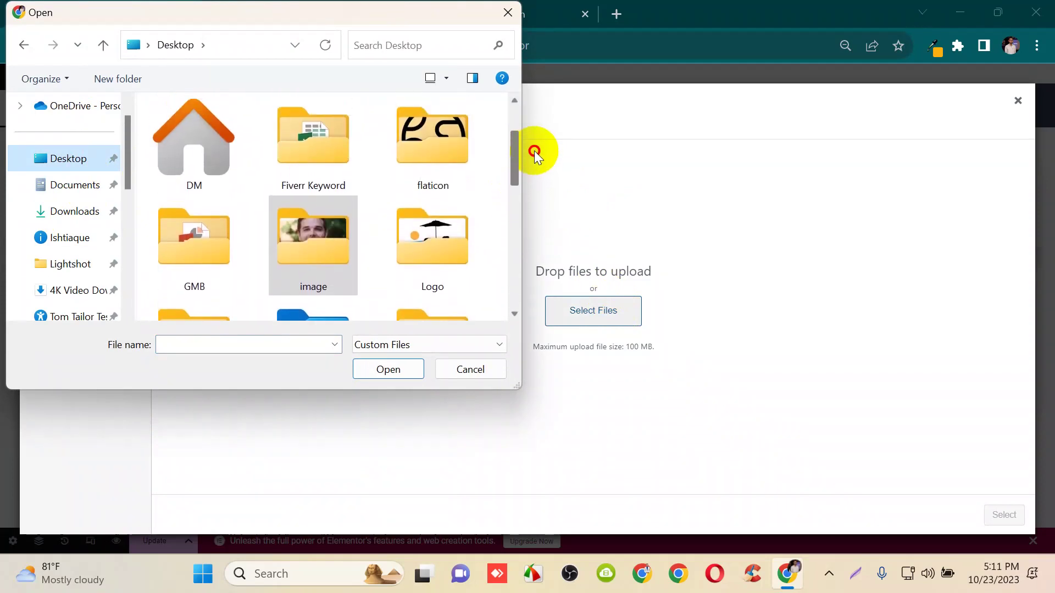
pyautogui.scroll(3, 461, 217)
pyautogui.scroll(-2, 447, 252)
pyautogui.click(425, 285)
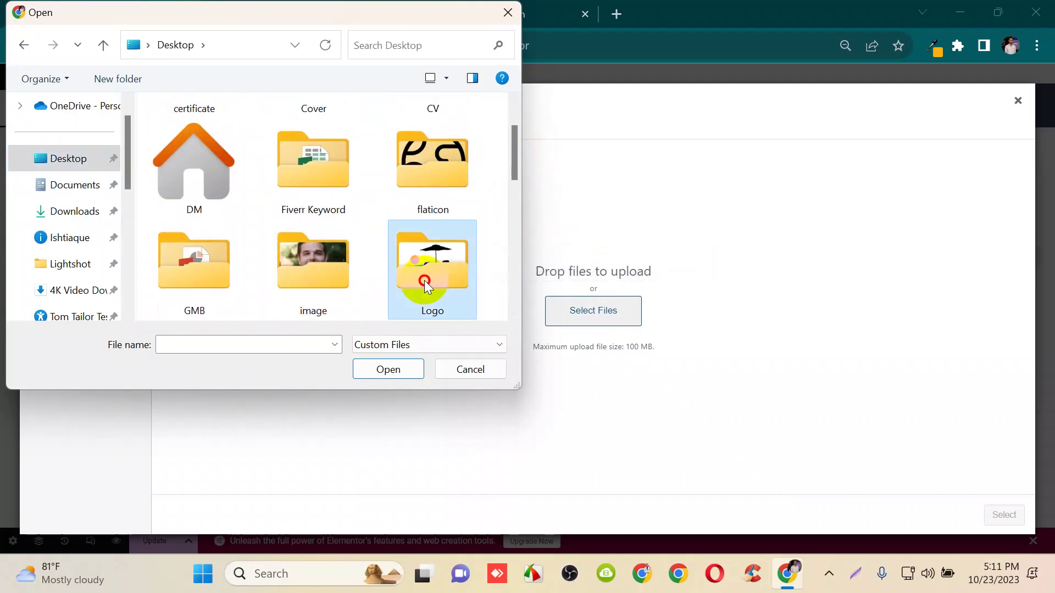
pyautogui.doubleClick(425, 284)
pyautogui.click(188, 137)
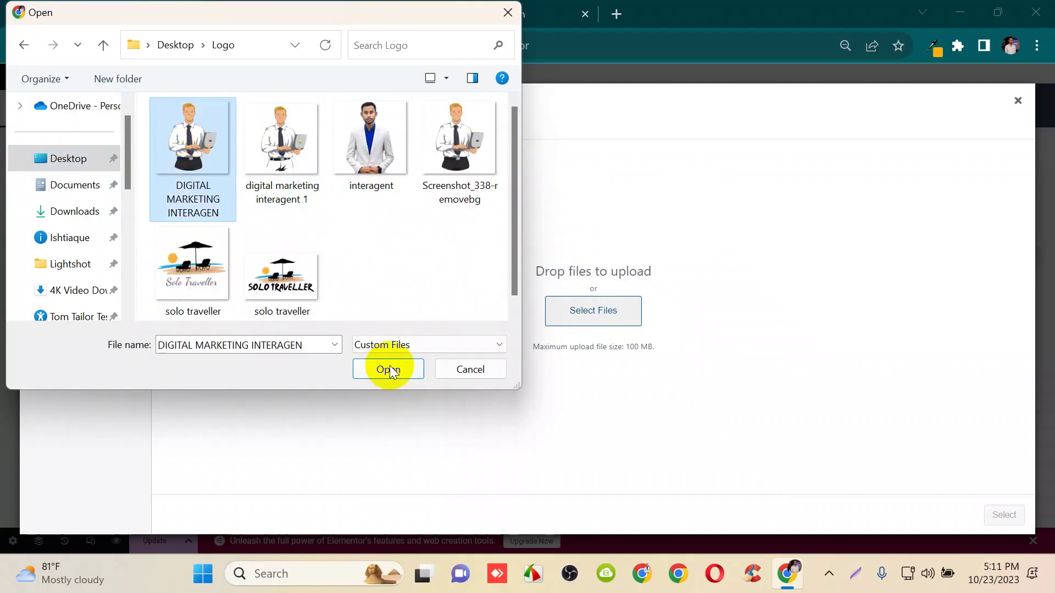
pyautogui.click(390, 370)
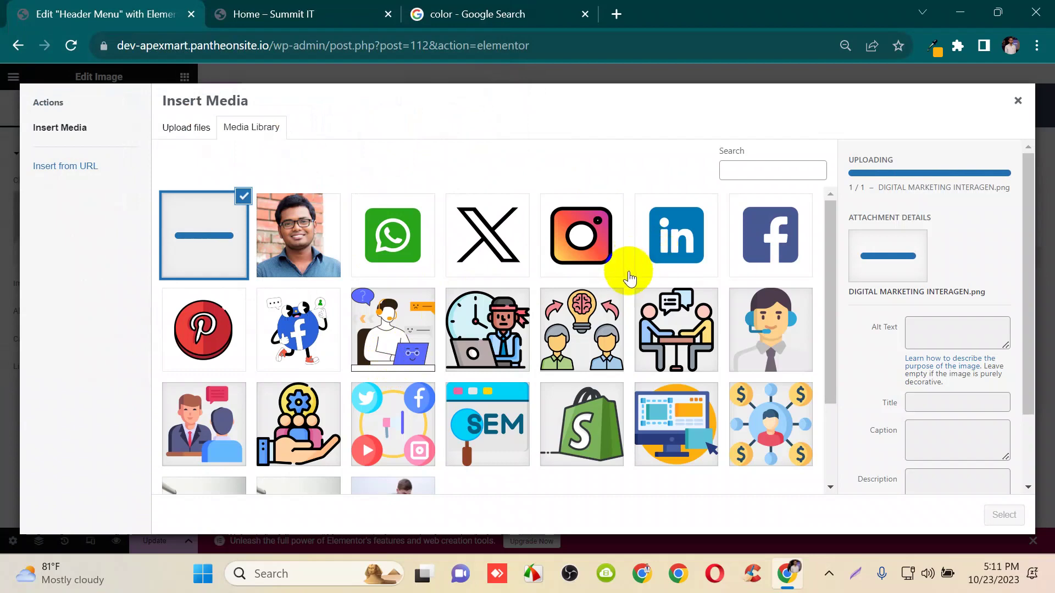
pyautogui.click(1000, 516)
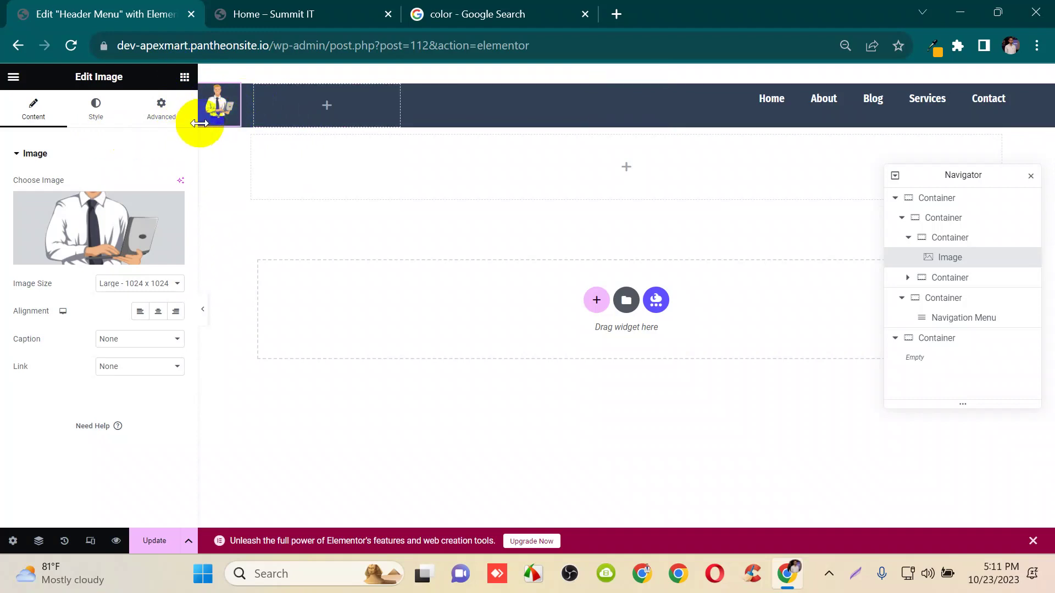
# - Add a Heading widget to the empty header container beside the logo image
pyautogui.click(303, 99)
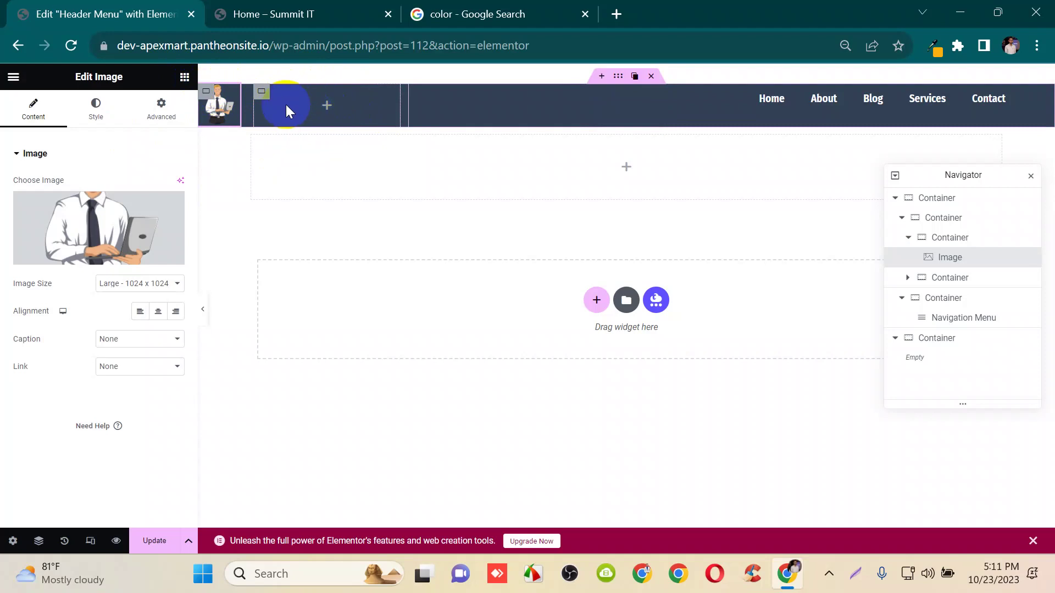
pyautogui.click(184, 76)
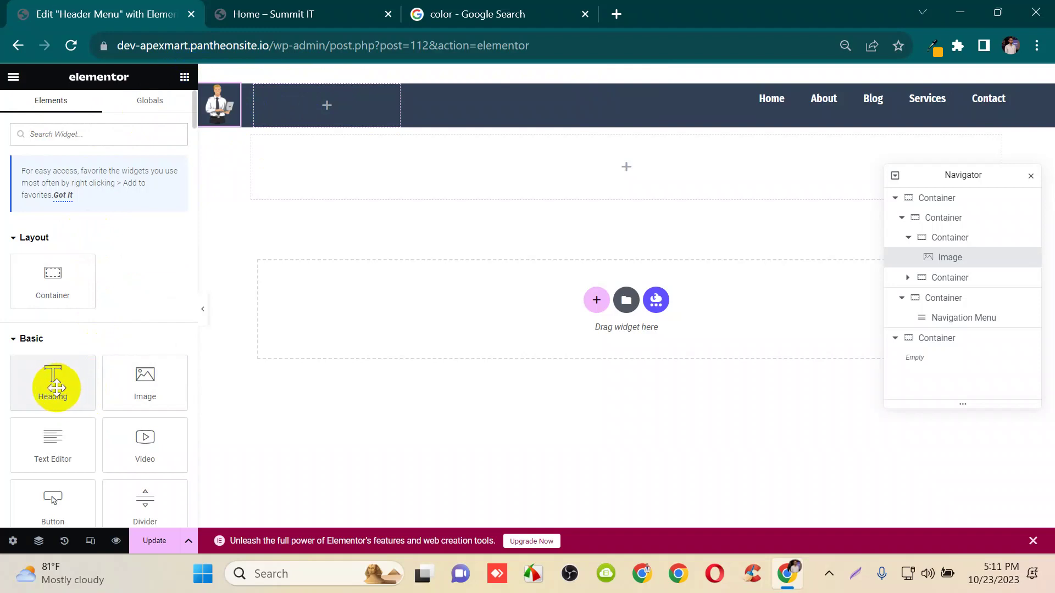
pyautogui.moveTo(54, 388); pyautogui.dragTo(339, 100)
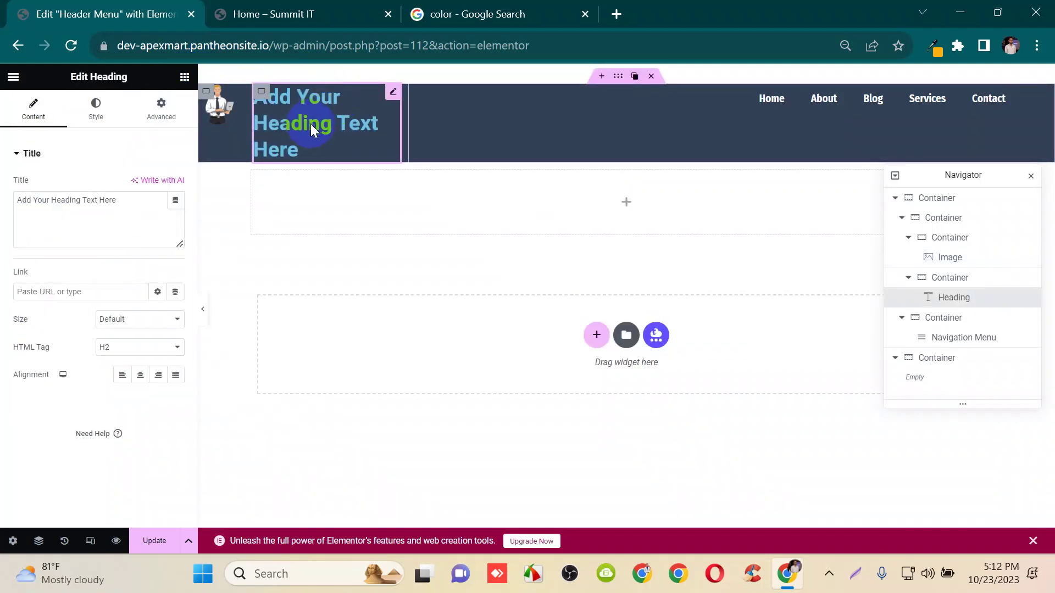
# - Set the heading's typography to the Fira Sans Condensed family at a size of 10 px
pyautogui.click(94, 110)
pyautogui.click(175, 213)
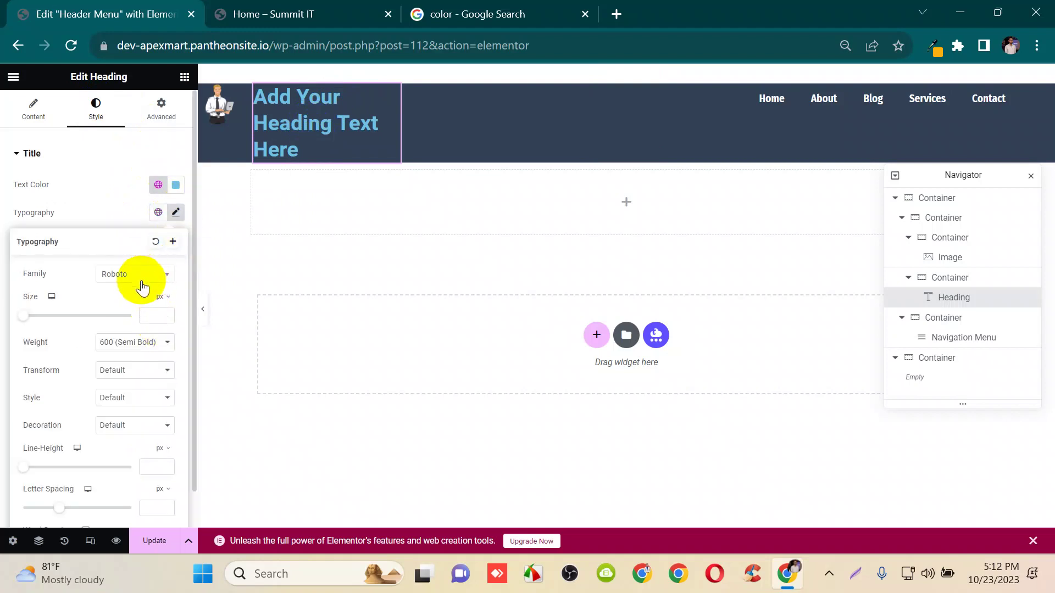
pyautogui.click(141, 286)
pyautogui.write('f')
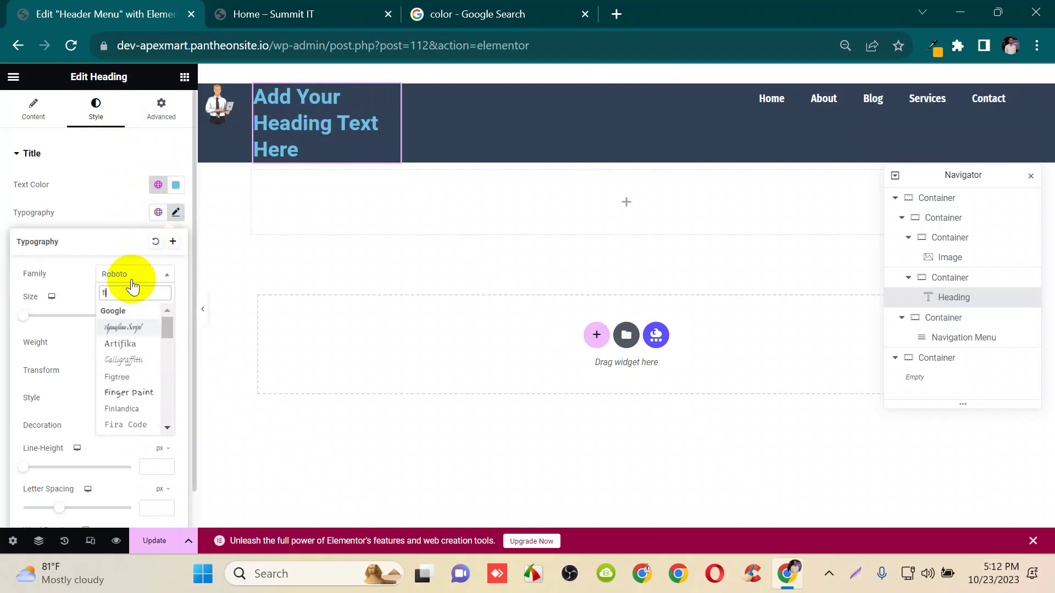
pyautogui.write('ira')
pyautogui.click(157, 377)
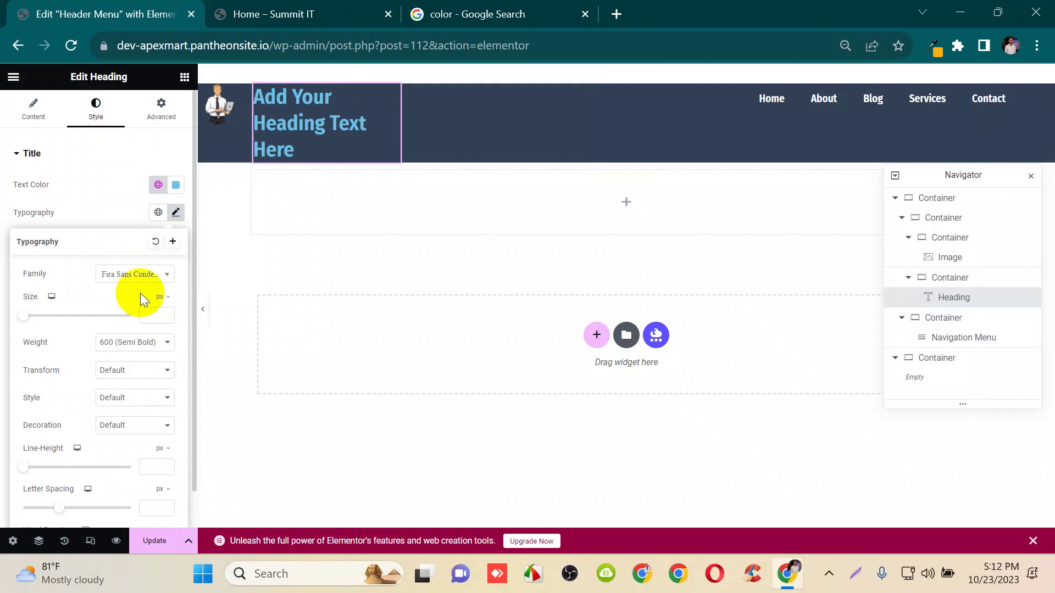
pyautogui.click(154, 317)
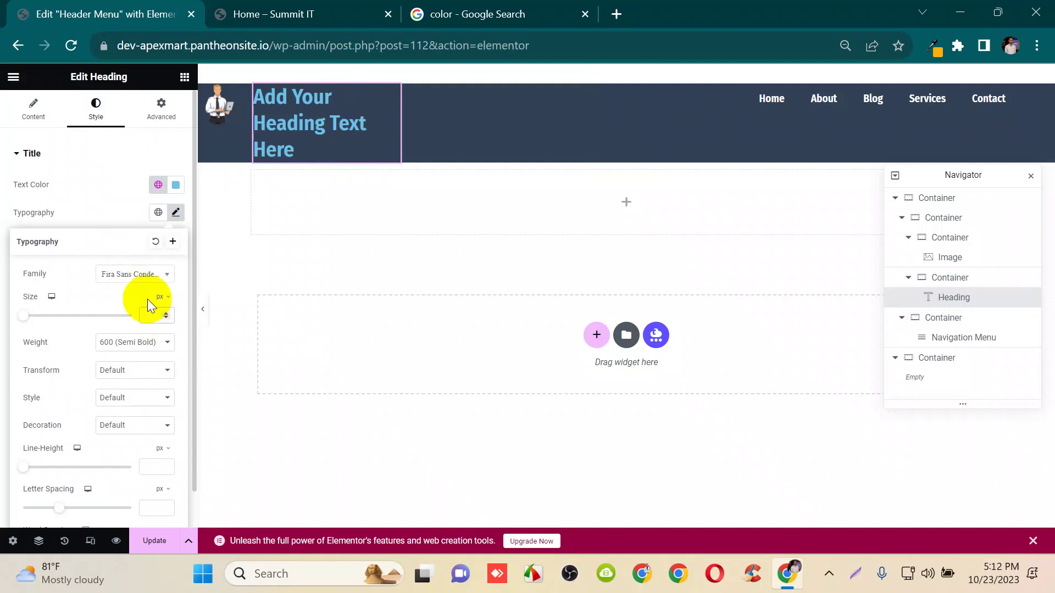
pyautogui.write('10')
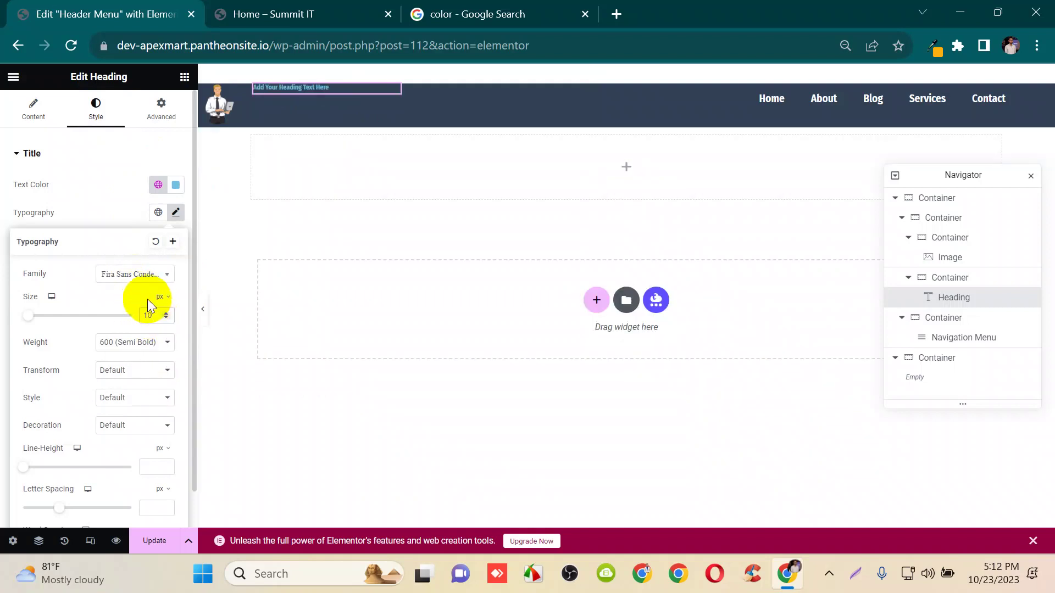
pyautogui.click(87, 214)
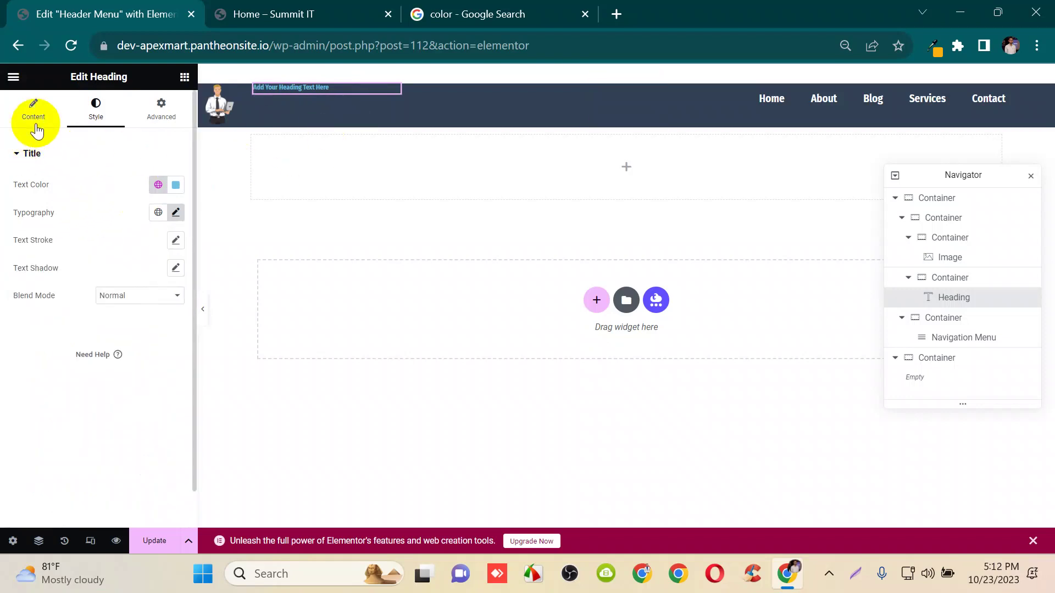
# - Set the heading's text color to the white global Theme Color 6
pyautogui.click(158, 213)
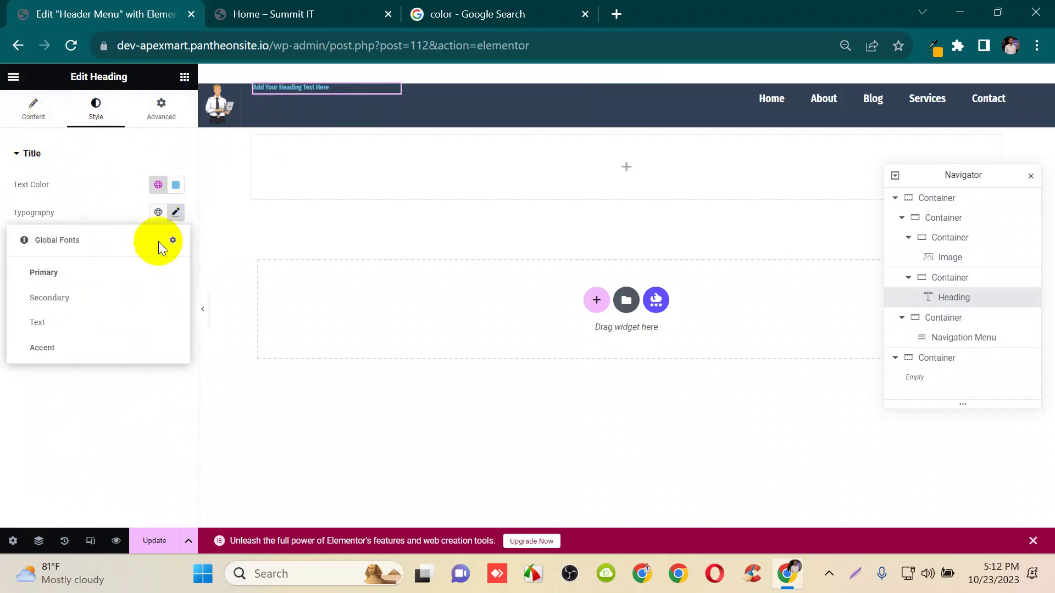
pyautogui.click(176, 212)
pyautogui.click(159, 184)
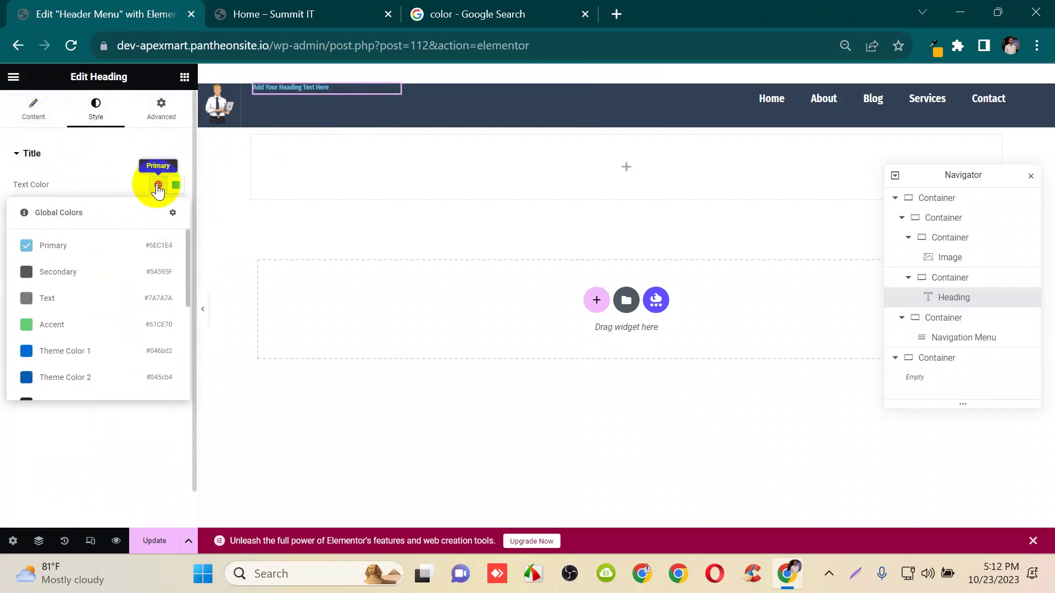
pyautogui.scroll(-4, 66, 297)
pyautogui.click(68, 279)
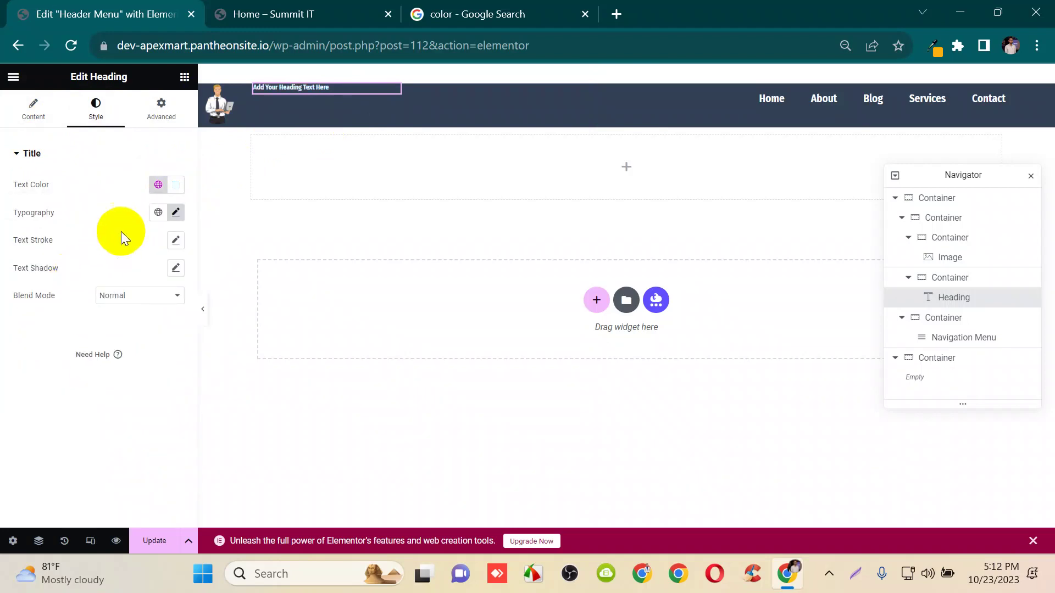
# - Replace the heading's placeholder title with "Establish 2023"
pyautogui.click(38, 126)
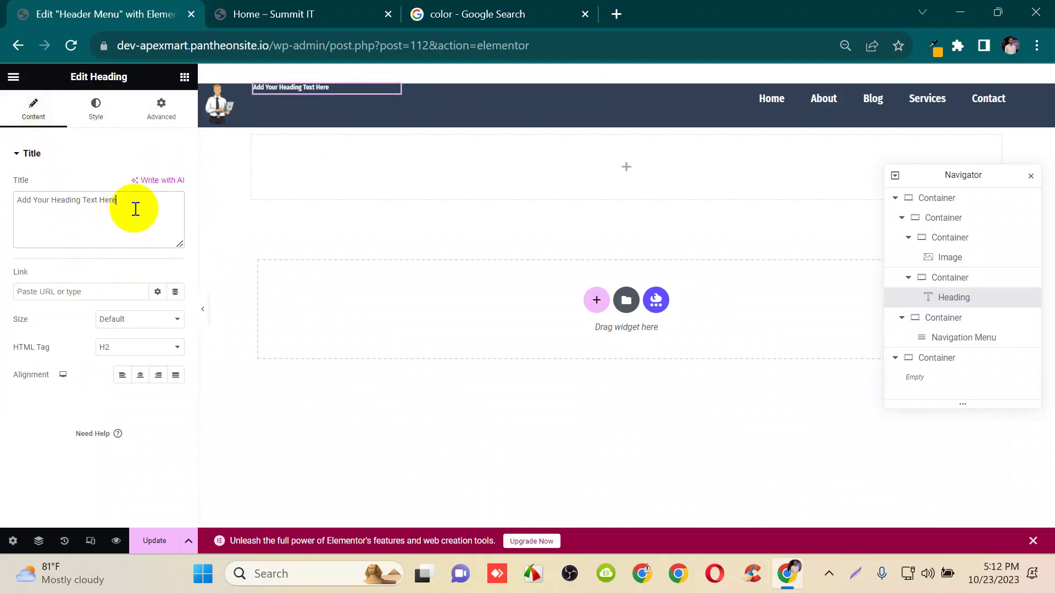
pyautogui.moveTo(137, 207); pyautogui.dragTo(3, 214)
pyautogui.press('BackSpace')
pyautogui.press('capslock')
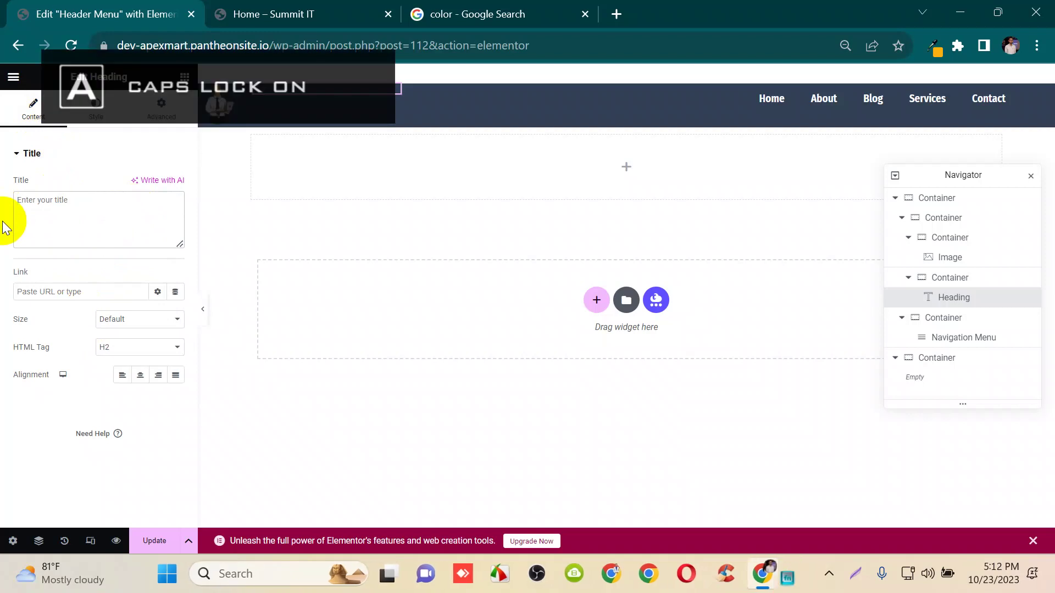
pyautogui.write('E')
pyautogui.press('capslock')
pyautogui.write('stablish 2023')
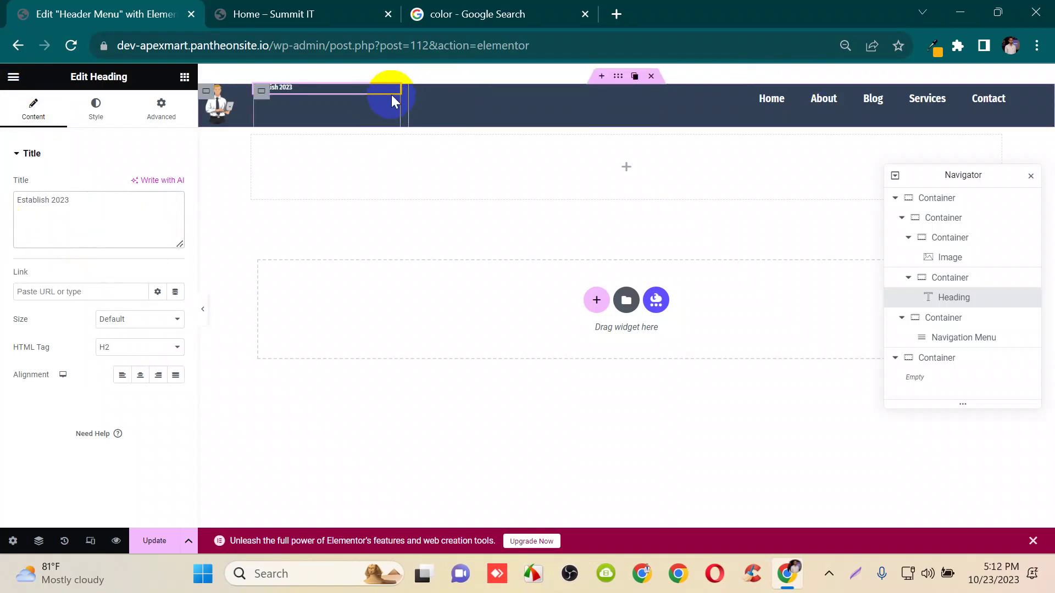
# - Duplicate the "Establish 2023" heading and change the copy's title to "Summit IT Limited"
pyautogui.click(376, 93)
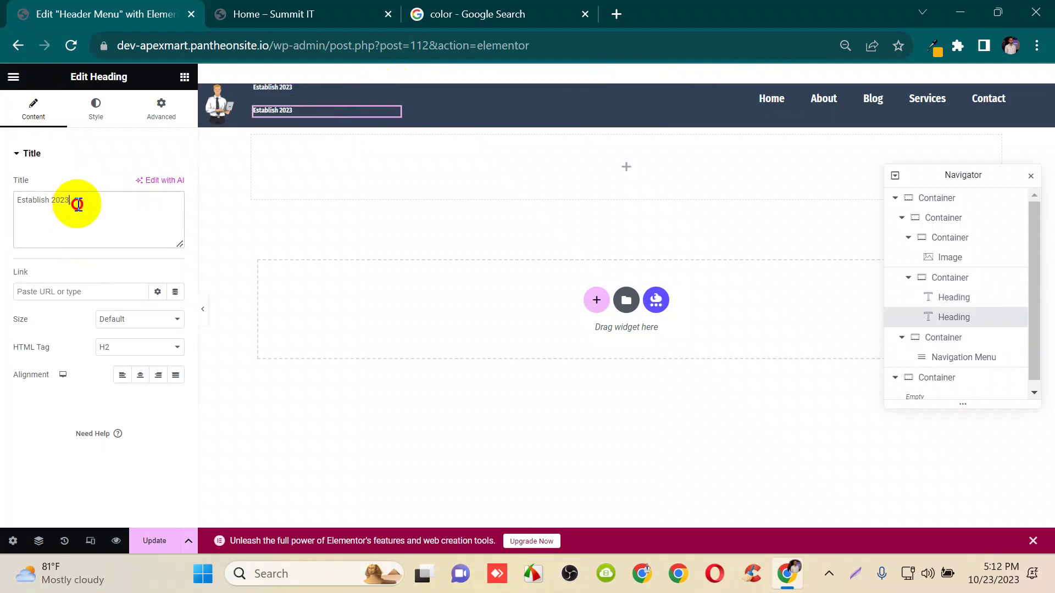
pyautogui.moveTo(78, 199); pyautogui.dragTo(3, 203)
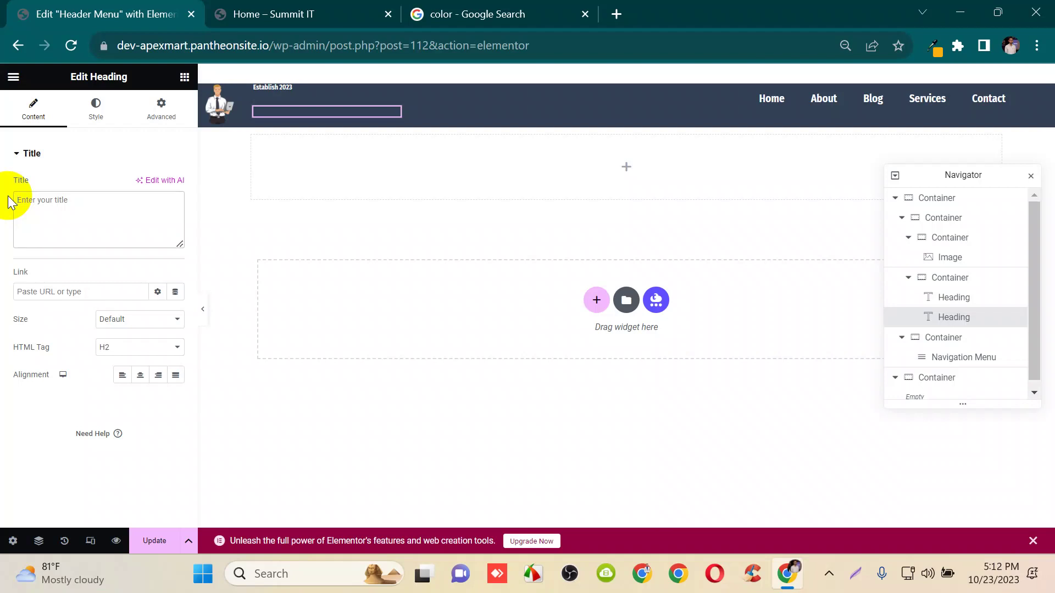
pyautogui.press('capslock')
pyautogui.write('S')
pyautogui.press('capslock')
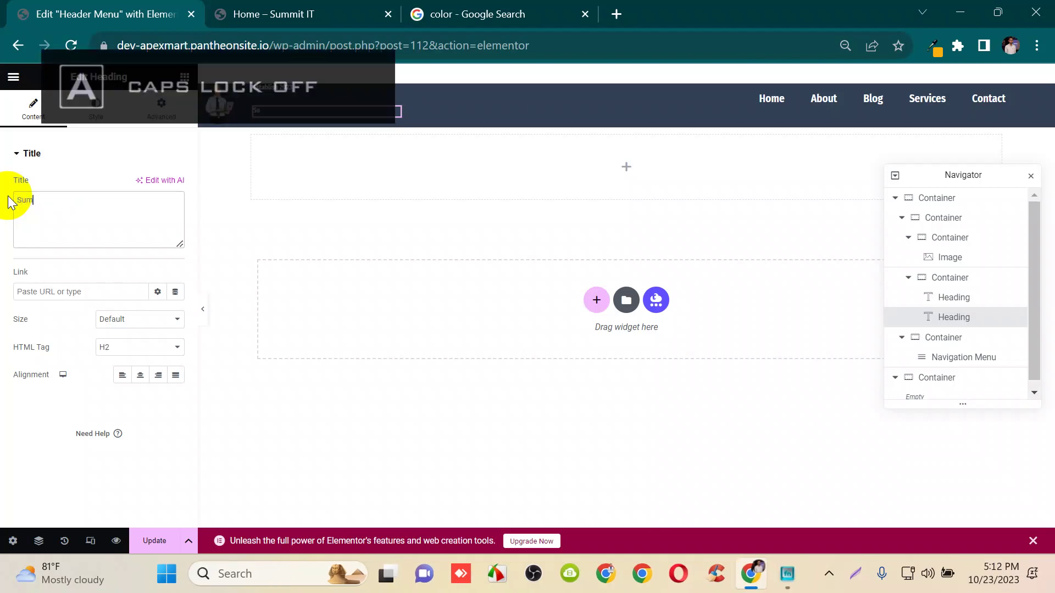
pyautogui.write('ummit')
pyautogui.press('capslock')
pyautogui.write('I')
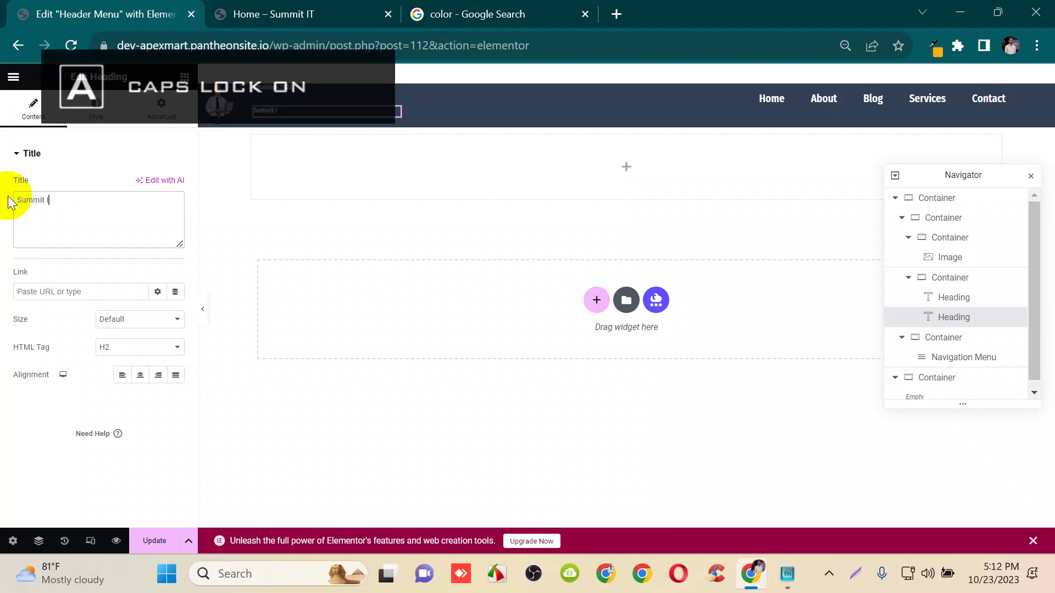
pyautogui.write('T L')
pyautogui.press('capslock')
pyautogui.write('imi')
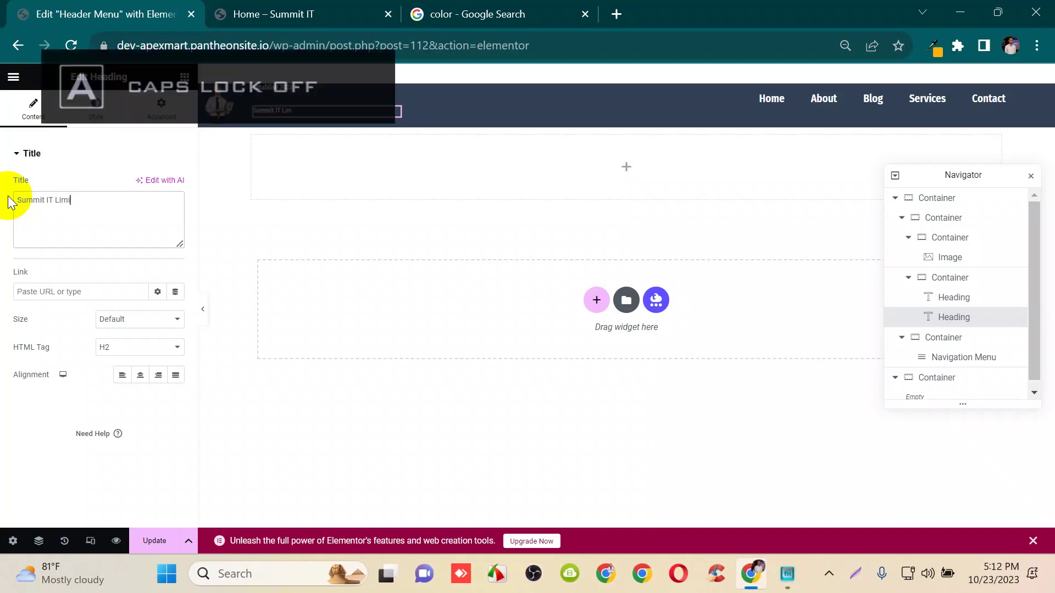
pyautogui.write('ted')
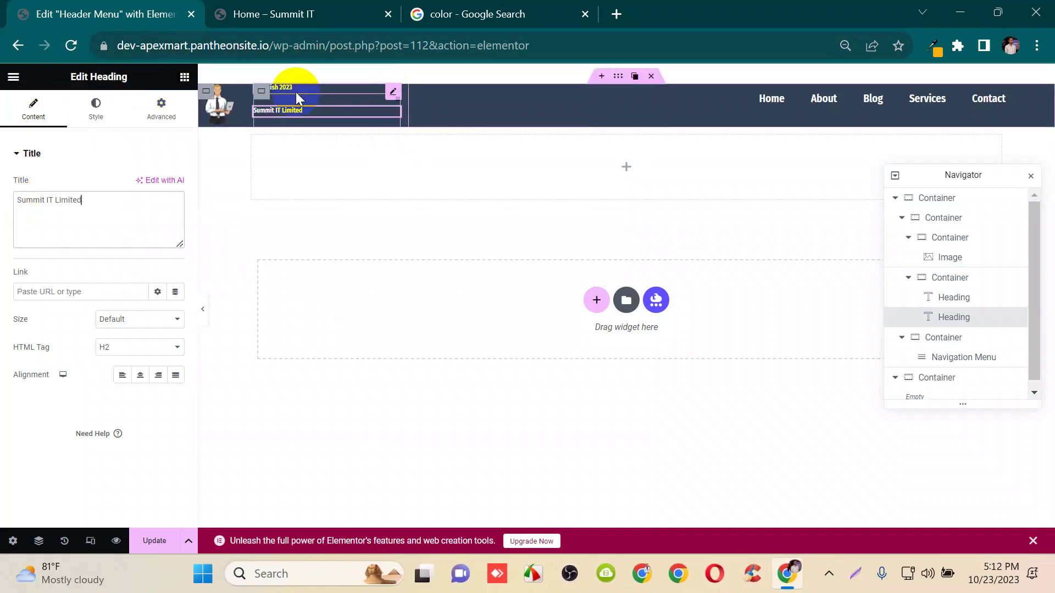
# - Unlink the "Establish 2023" heading's margin and padding values and set its bottom margin to -17 px
pyautogui.click(330, 86)
pyautogui.click(177, 112)
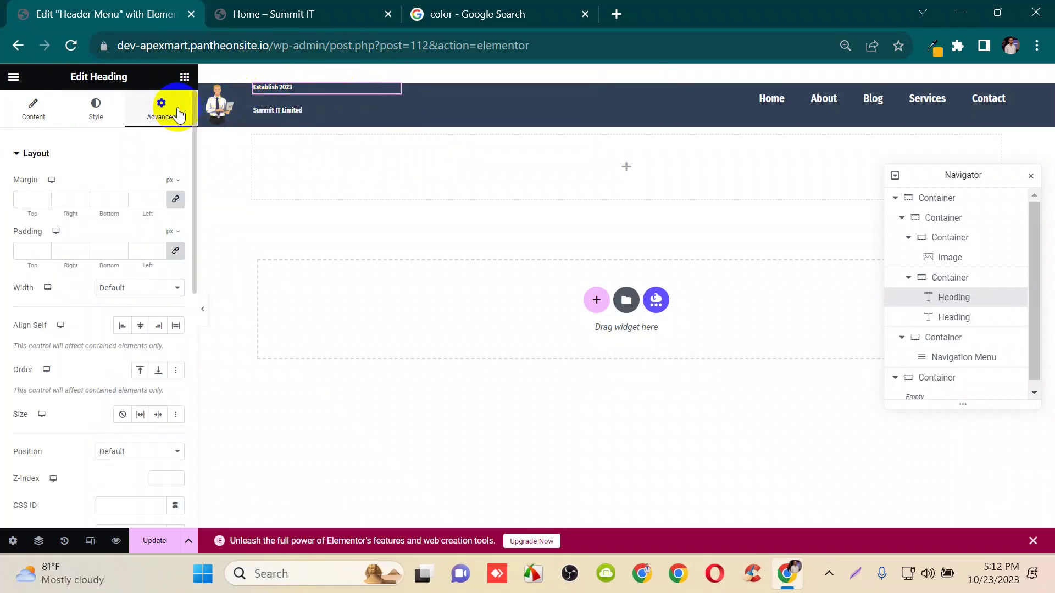
pyautogui.click(175, 251)
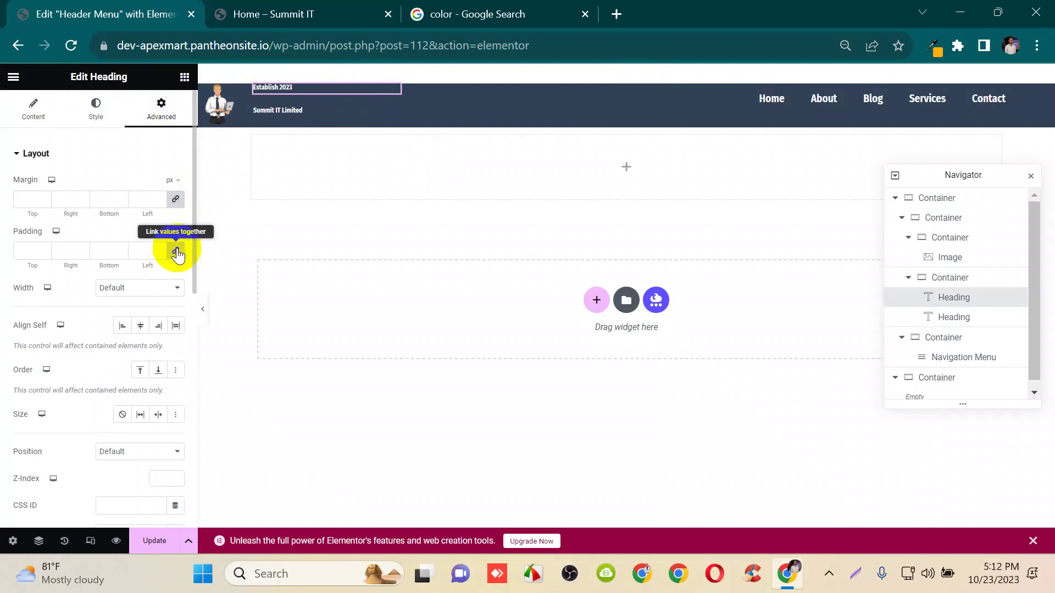
pyautogui.click(176, 198)
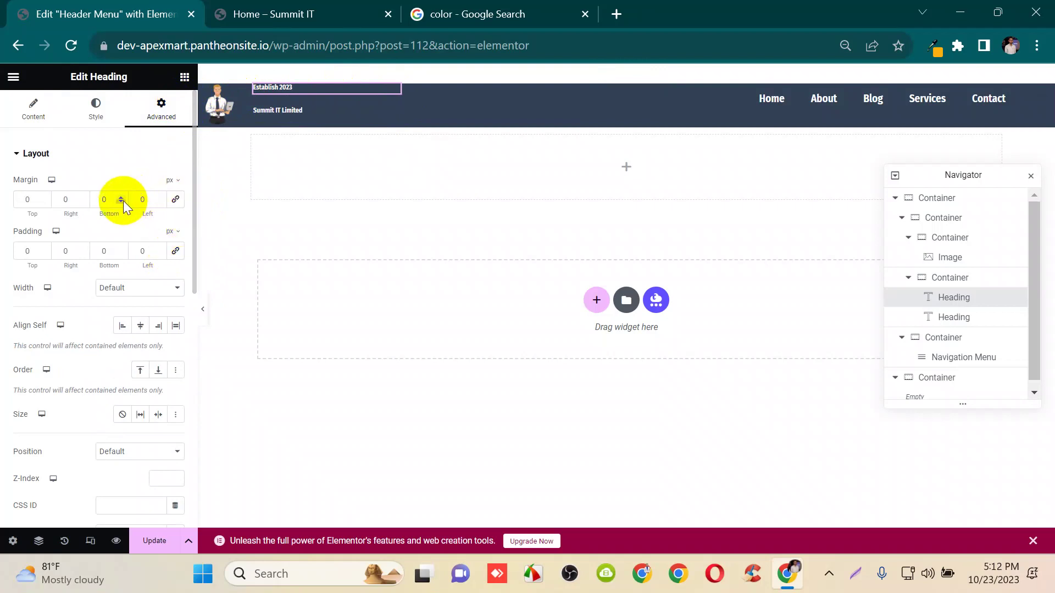
pyautogui.click(117, 200)
pyautogui.write('-1')
pyautogui.press('BackSpace')
pyautogui.write('7')
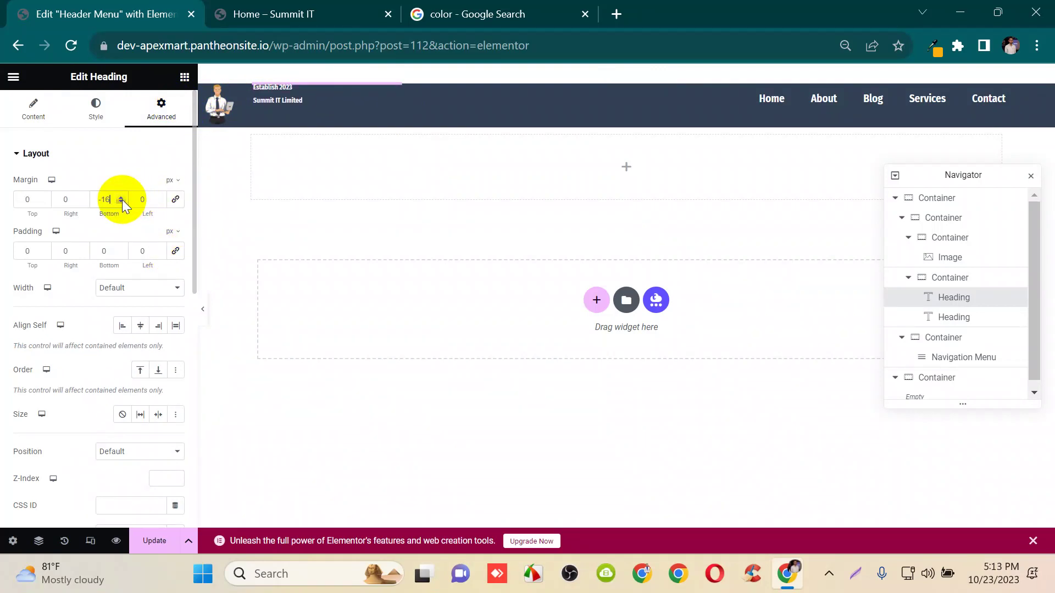
pyautogui.click(121, 202)
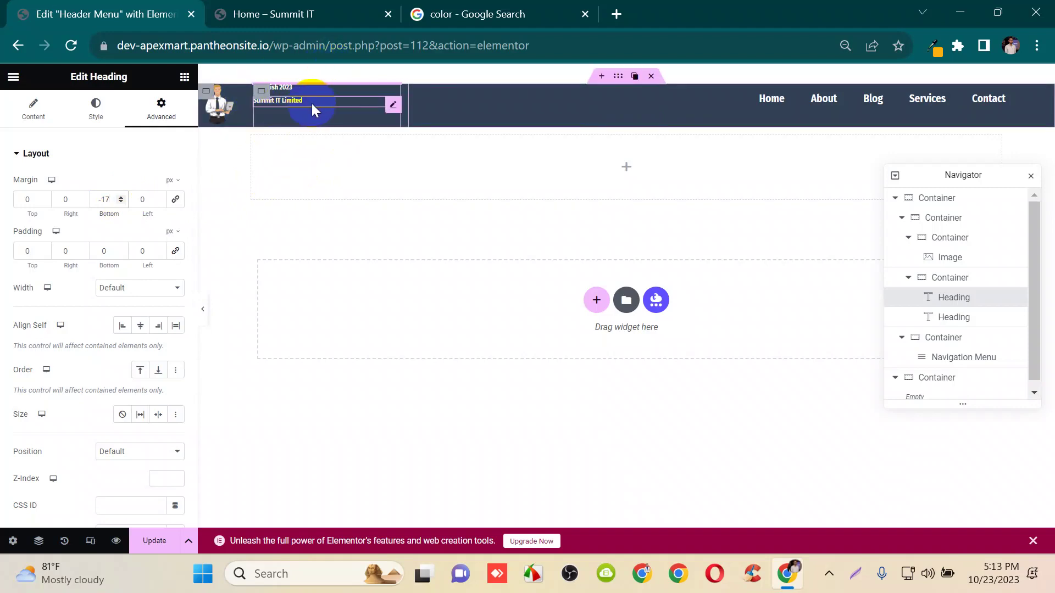
# - Duplicate the "Summit IT Limited" heading and change the copy's title to "All In All Marketing Solotion"
pyautogui.click(377, 107)
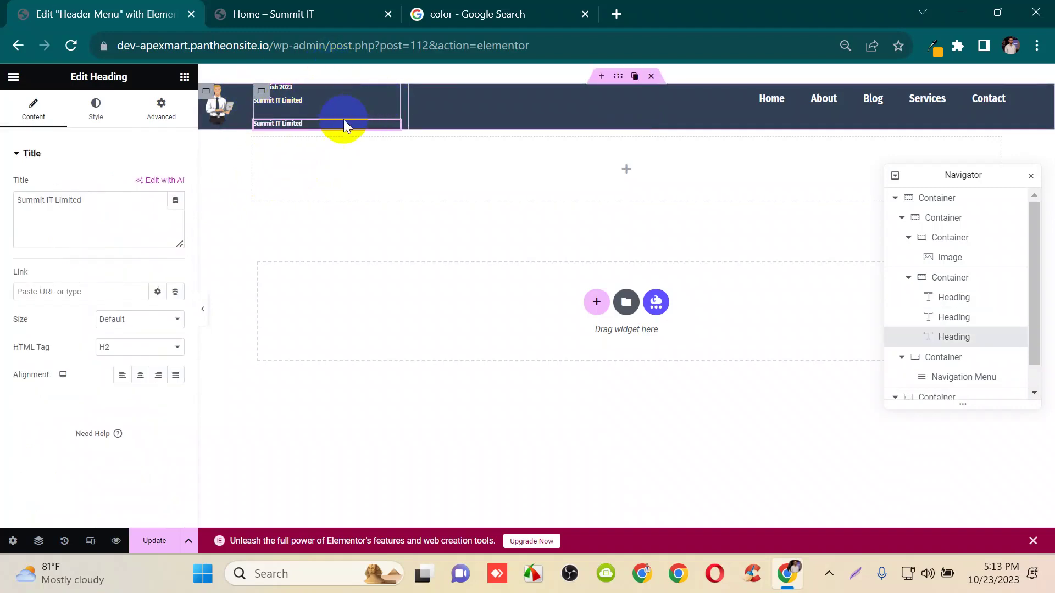
pyautogui.click(128, 202)
pyautogui.moveTo(128, 202); pyautogui.dragTo(12, 208)
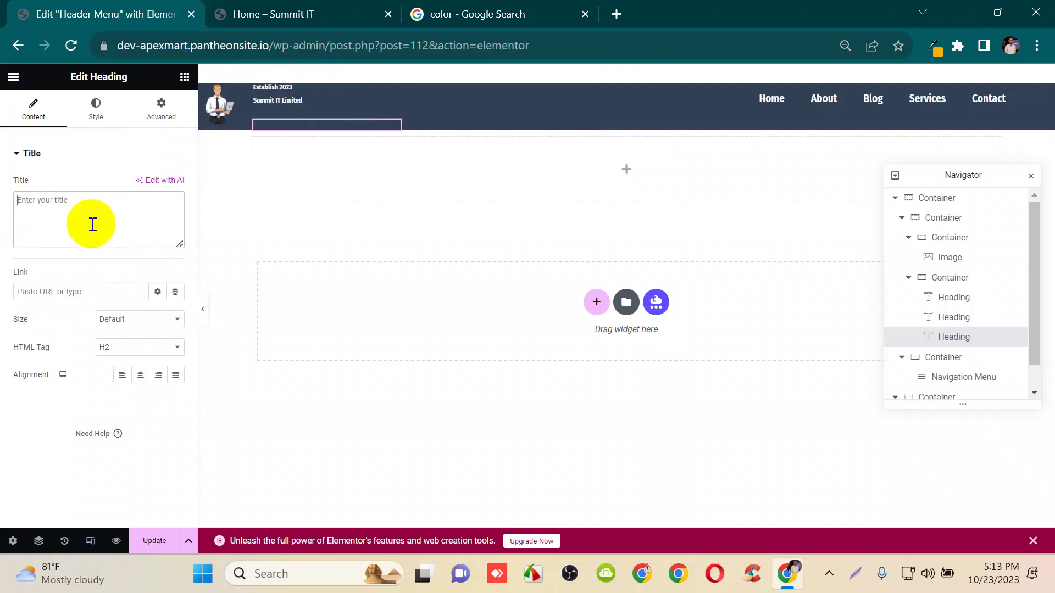
pyautogui.press('capslock')
pyautogui.write('A')
pyautogui.press('capslock')
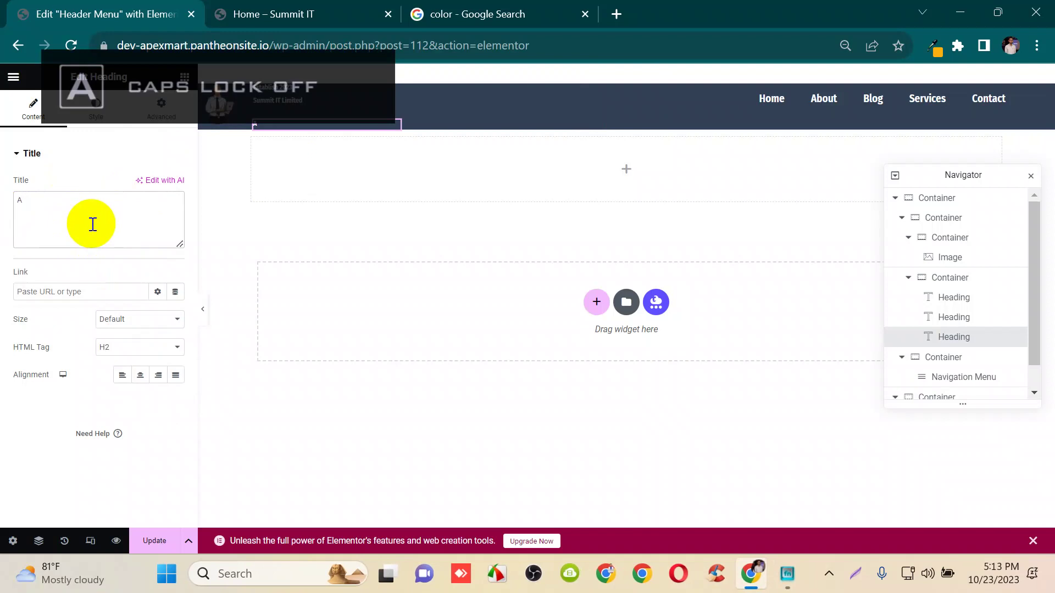
pyautogui.write('ll')
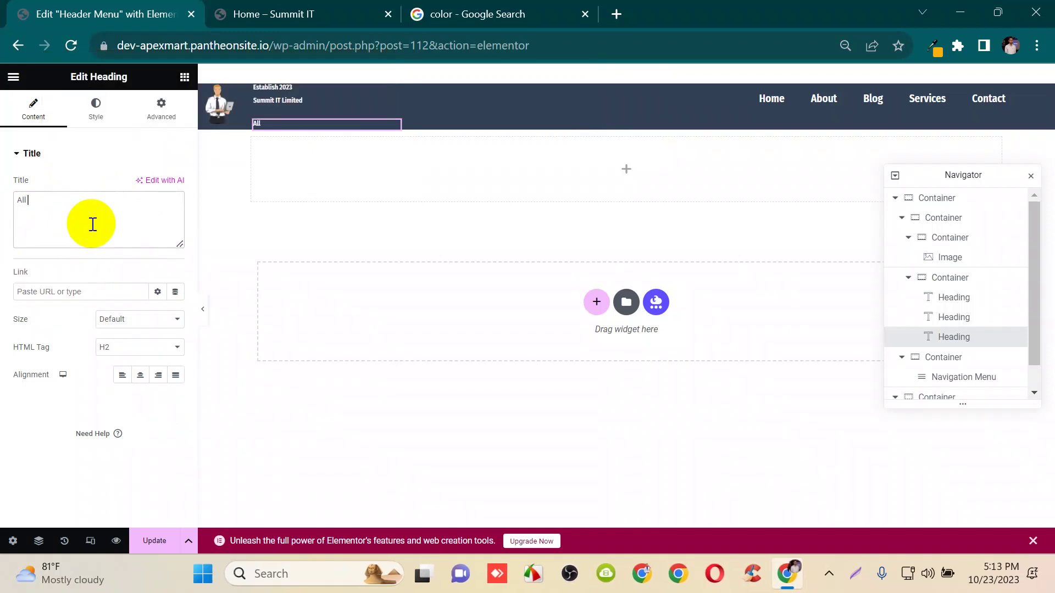
pyautogui.press('capslock')
pyautogui.write('I')
pyautogui.press('capslock')
pyautogui.write('n')
pyautogui.press('capslock')
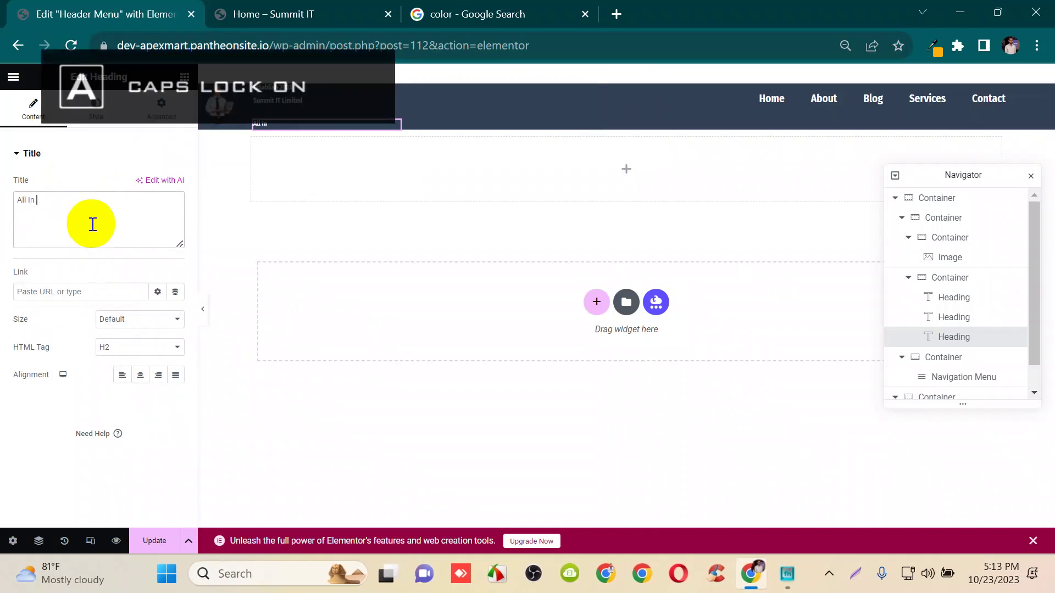
pyautogui.write('A')
pyautogui.press('capslock')
pyautogui.write('ll')
pyautogui.press('capslock')
pyautogui.write('M')
pyautogui.press('capslock')
pyautogui.write('arketing')
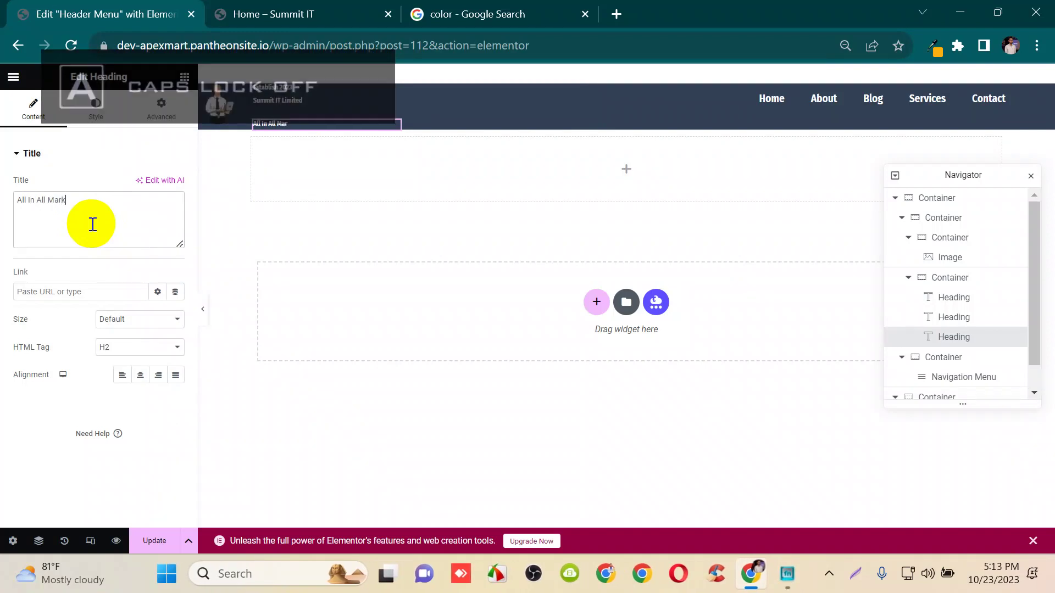
pyautogui.press('capslock')
pyautogui.write('S')
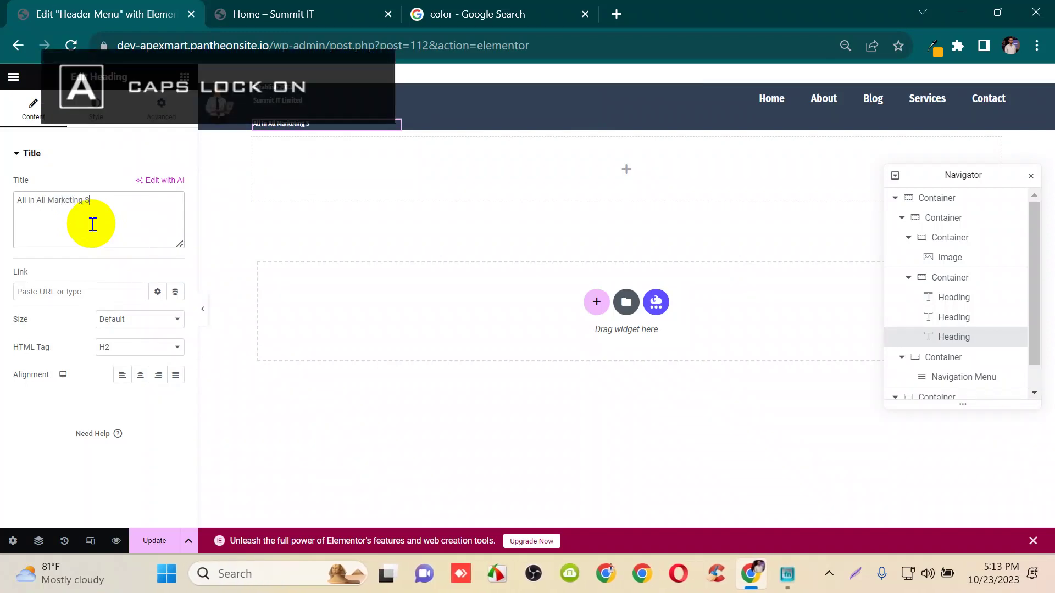
pyautogui.press('capslock')
pyautogui.write('olotion')
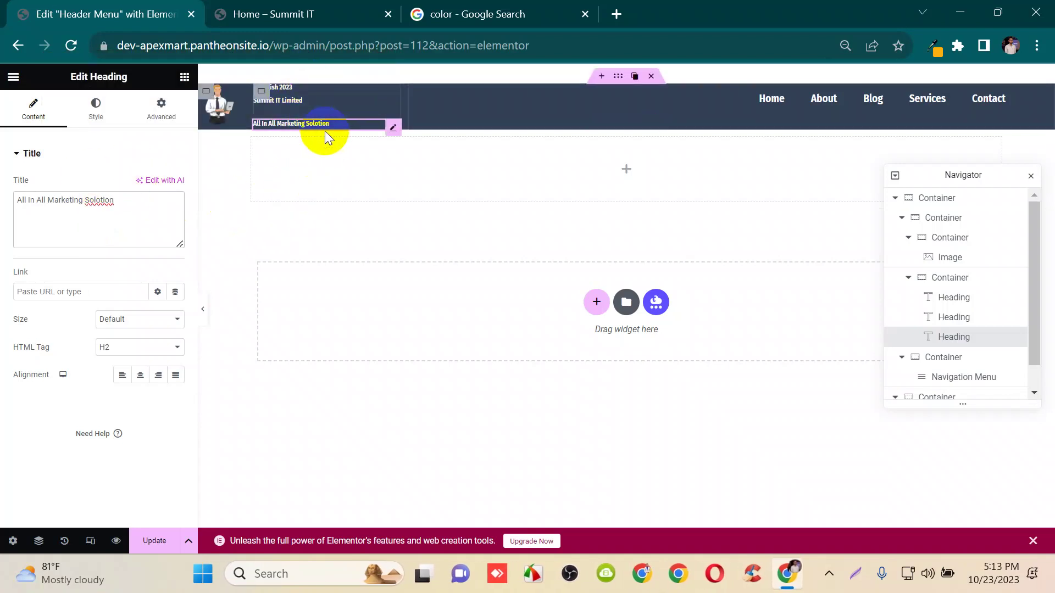
# - Unlink the "All In All Marketing Solotion" heading's margin values and set its top margin to -17 px
pyautogui.click(368, 122)
pyautogui.click(141, 122)
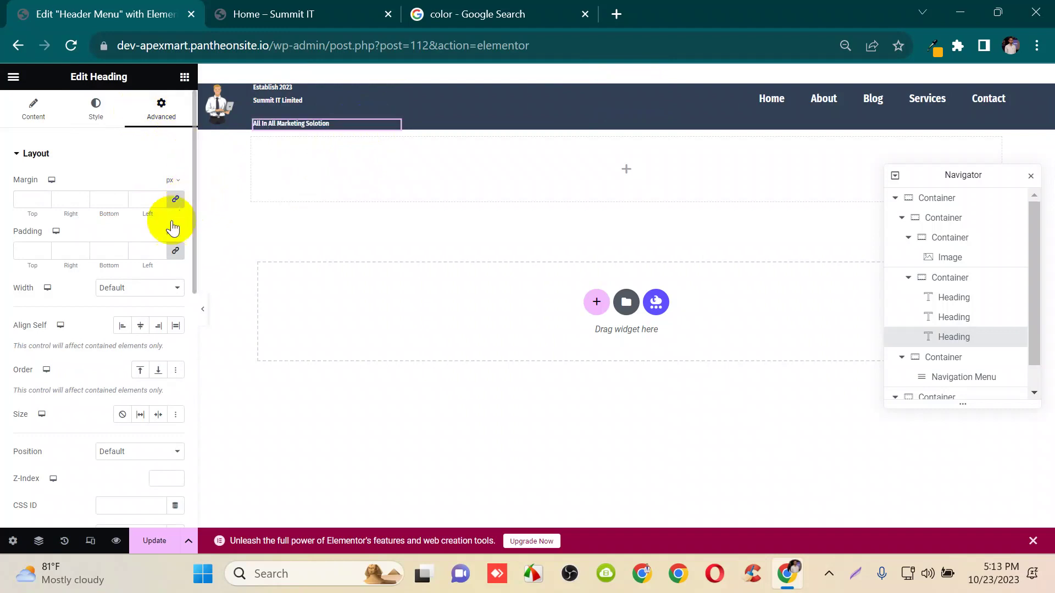
pyautogui.click(177, 202)
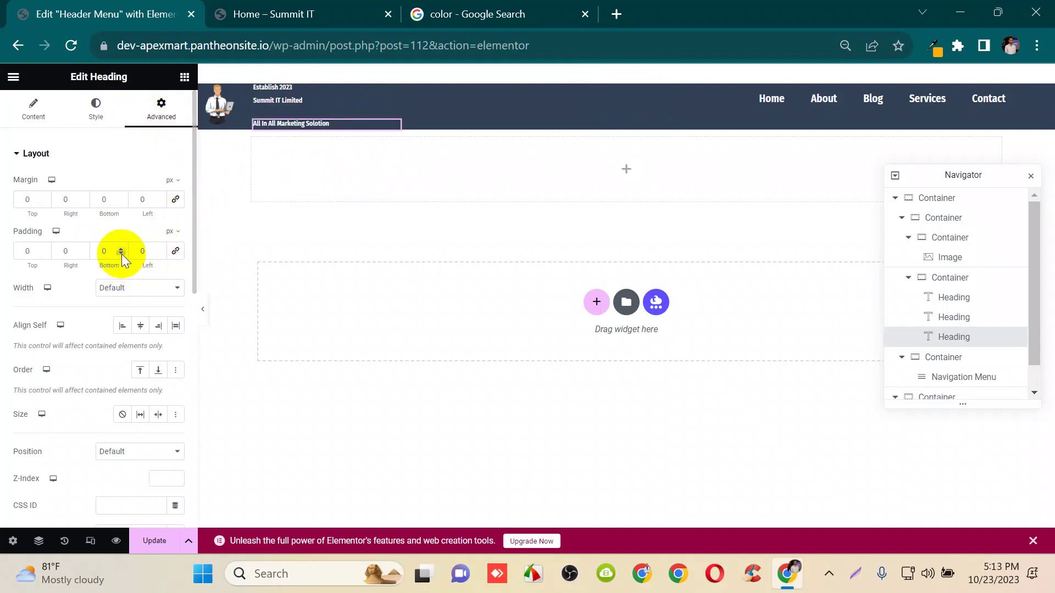
pyautogui.click(41, 253)
pyautogui.write('-10')
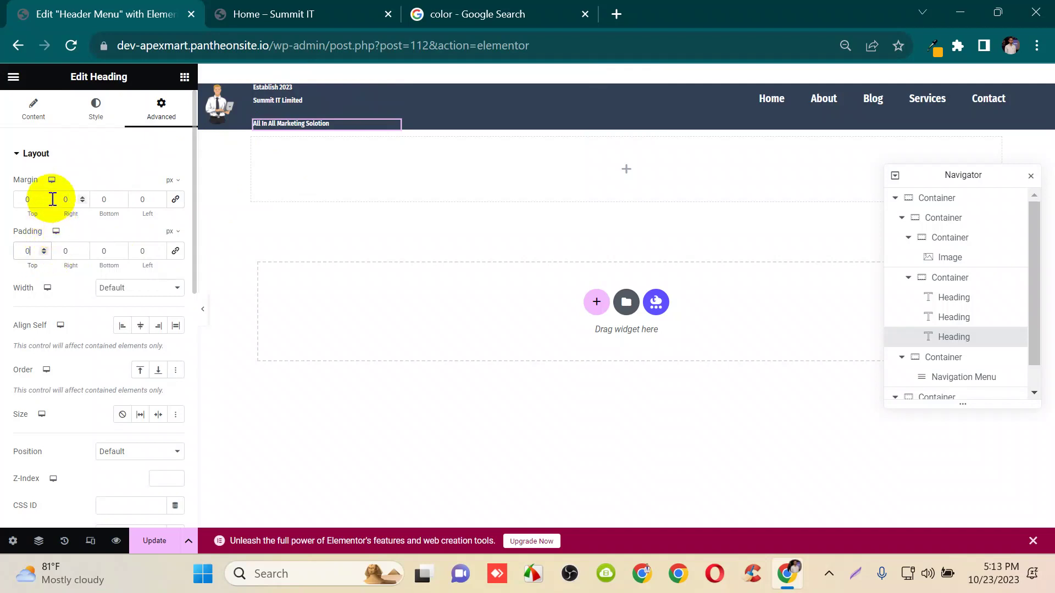
pyautogui.click(43, 200)
pyautogui.write('5')
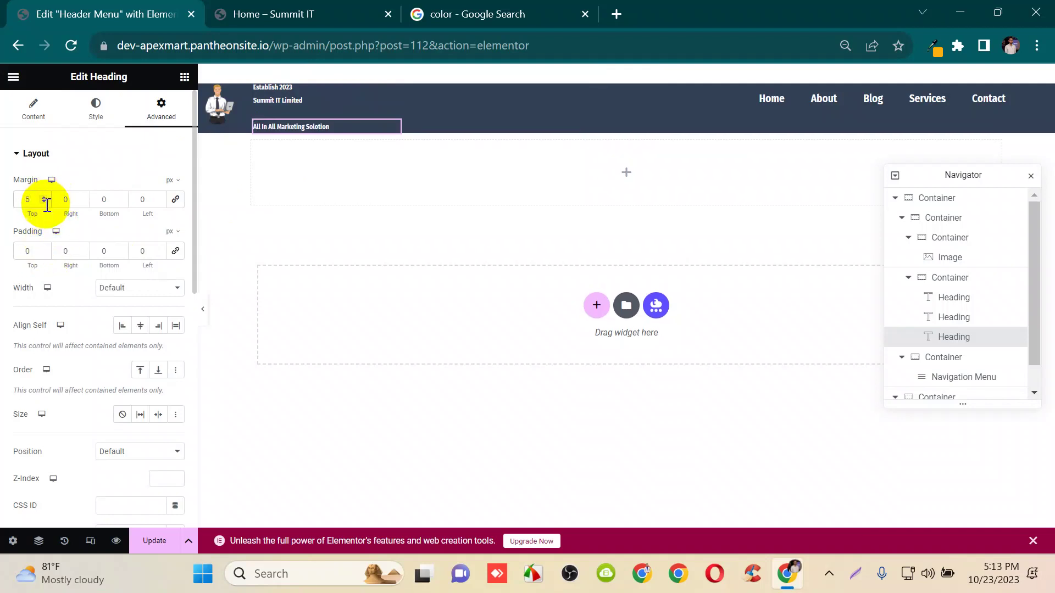
pyautogui.moveTo(45, 204); pyautogui.dragTo(45, 203)
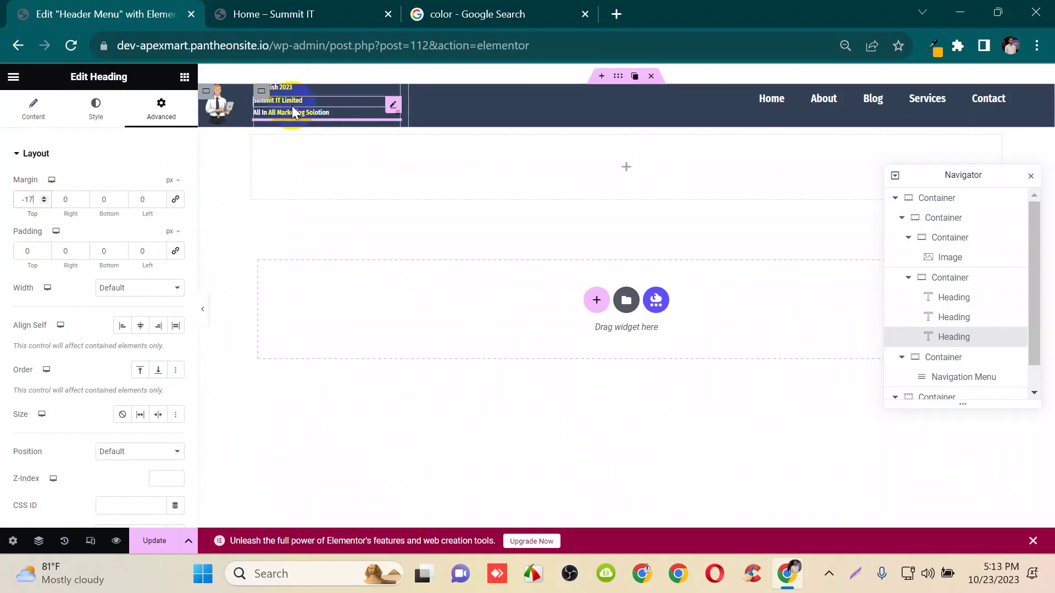
# - Set the top padding of the outer header container to 4 px
pyautogui.click(620, 78)
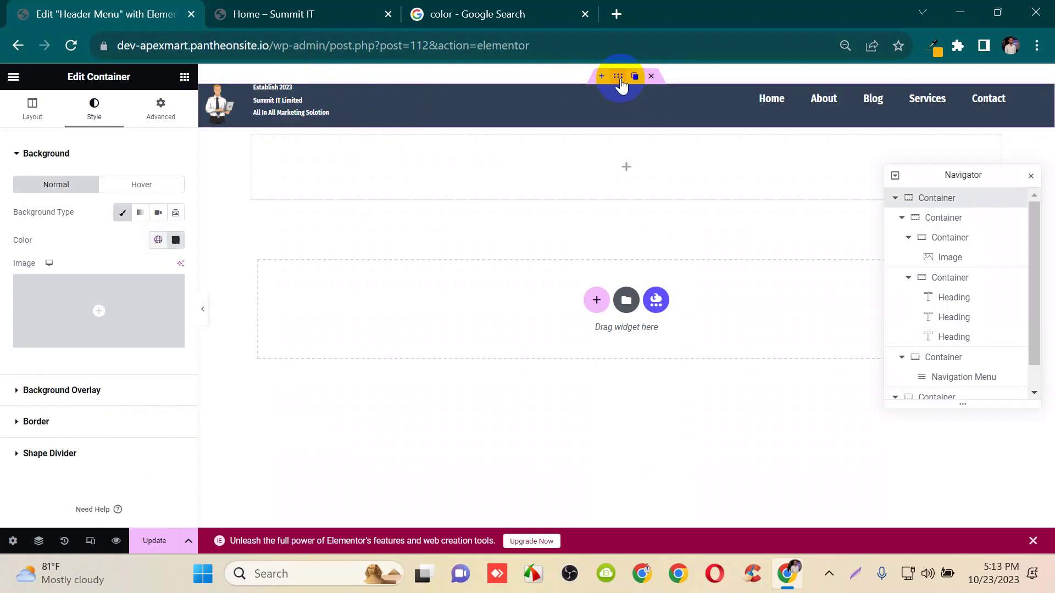
pyautogui.click(160, 107)
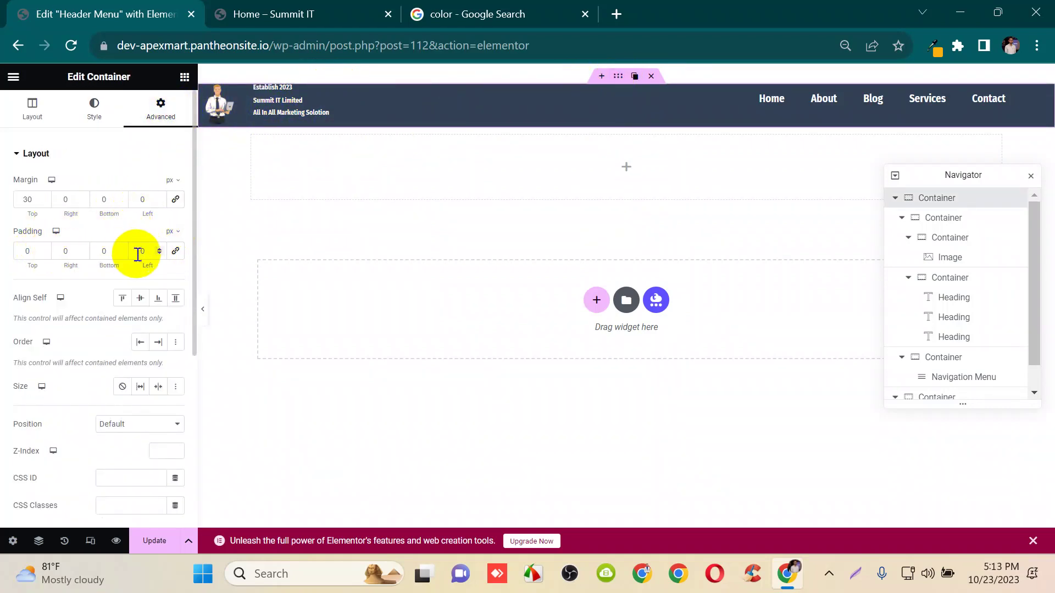
pyautogui.click(48, 250)
pyautogui.write('3')
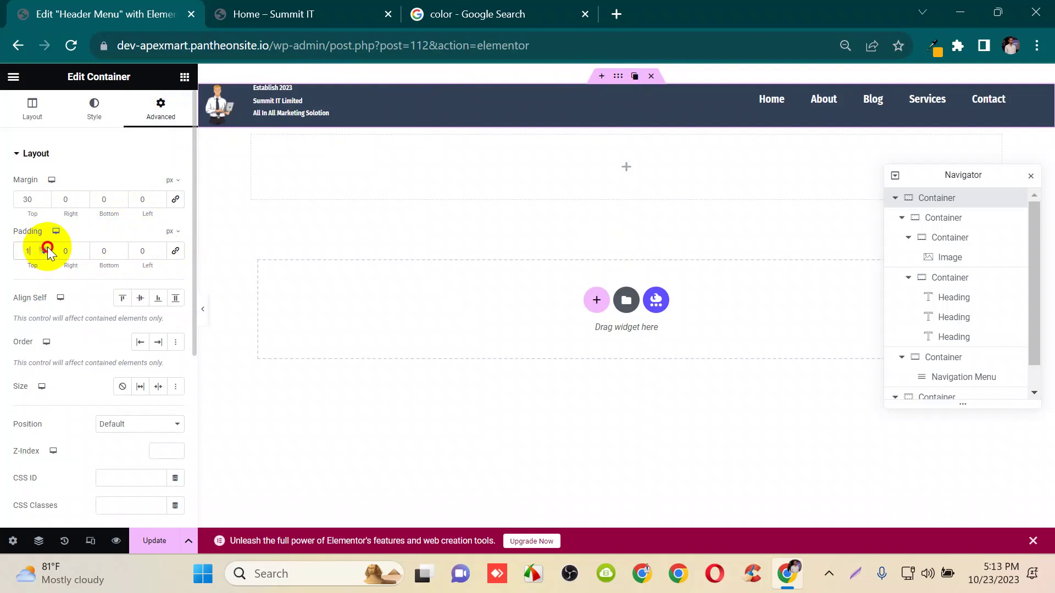
pyautogui.click(48, 250)
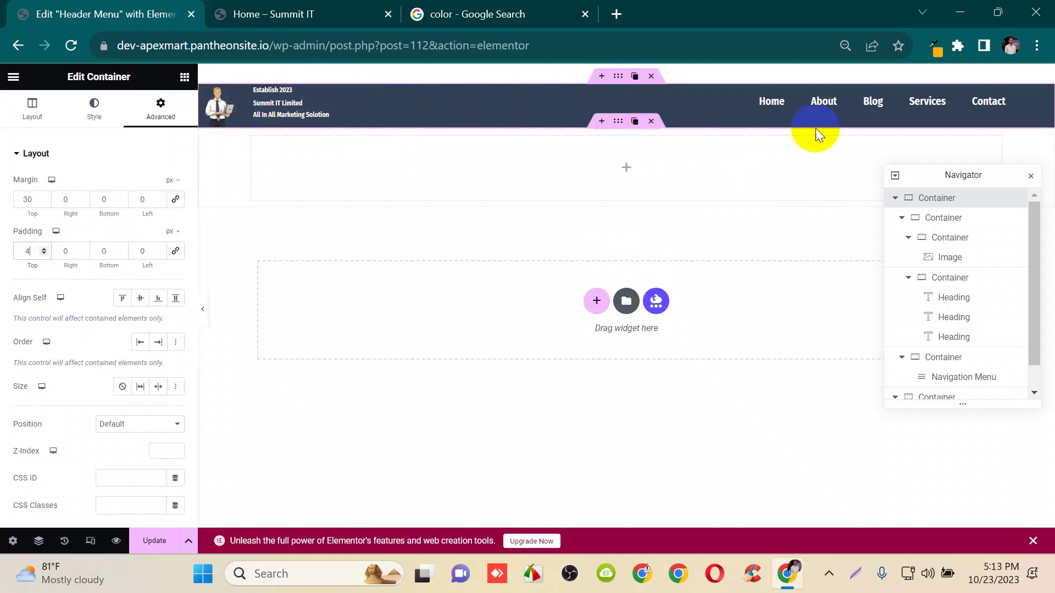
# - Set the content justification of the navigation menu's container to center
pyautogui.click(430, 94)
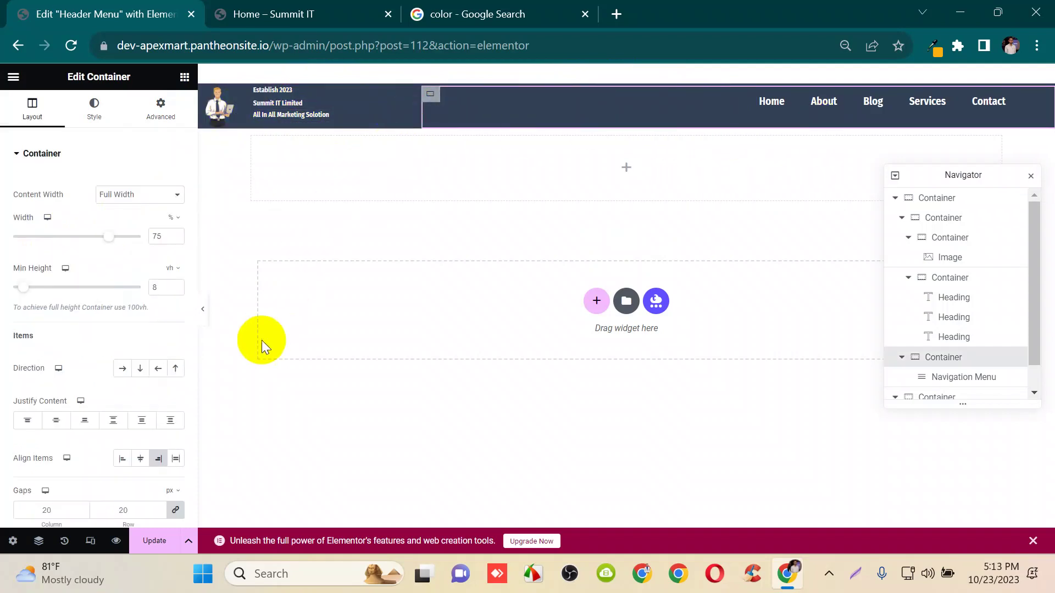
pyautogui.click(62, 427)
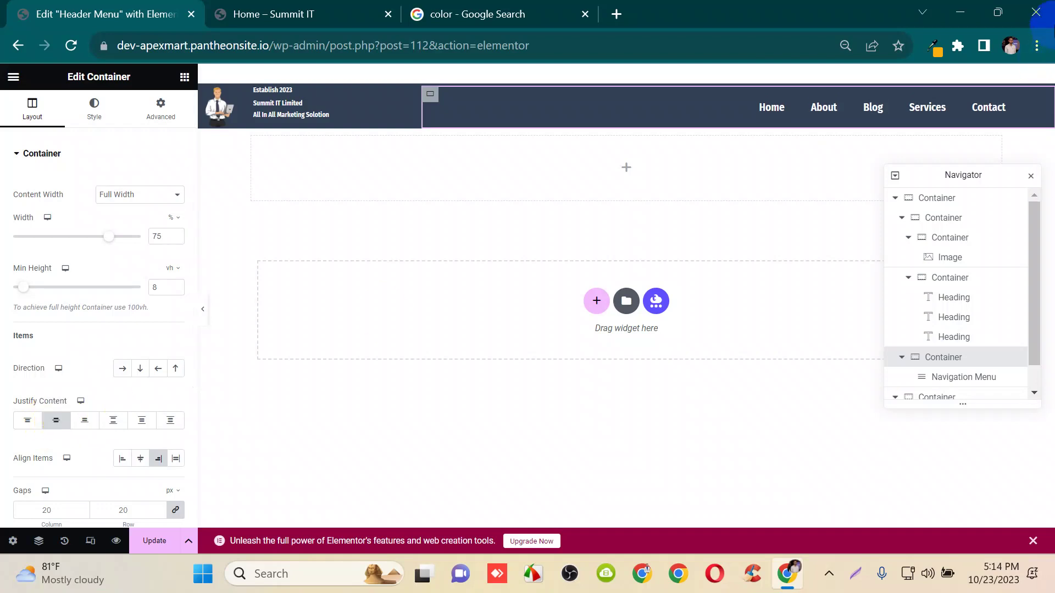
# - Set the "Summit IT Limited" heading's typography size to 14 px
pyautogui.click(286, 102)
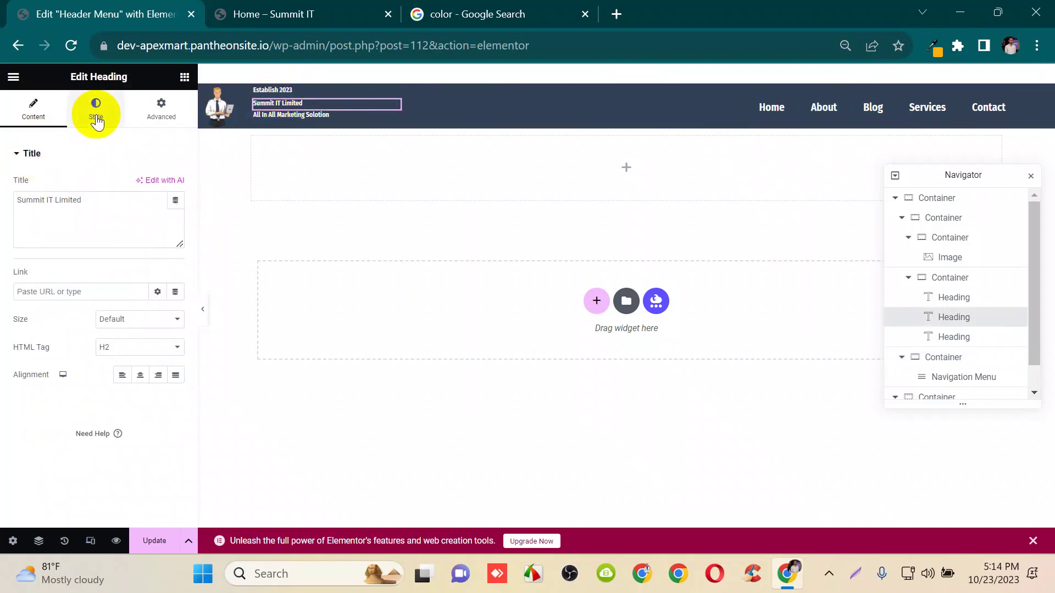
pyautogui.click(94, 110)
pyautogui.click(176, 212)
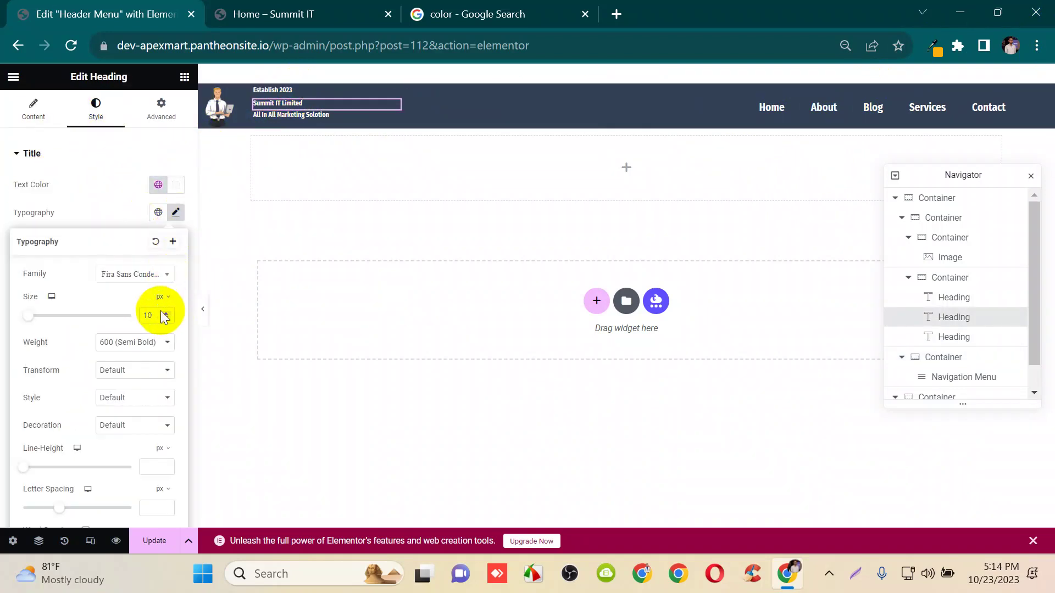
pyautogui.click(165, 313)
pyautogui.click(164, 314)
pyautogui.click(165, 314)
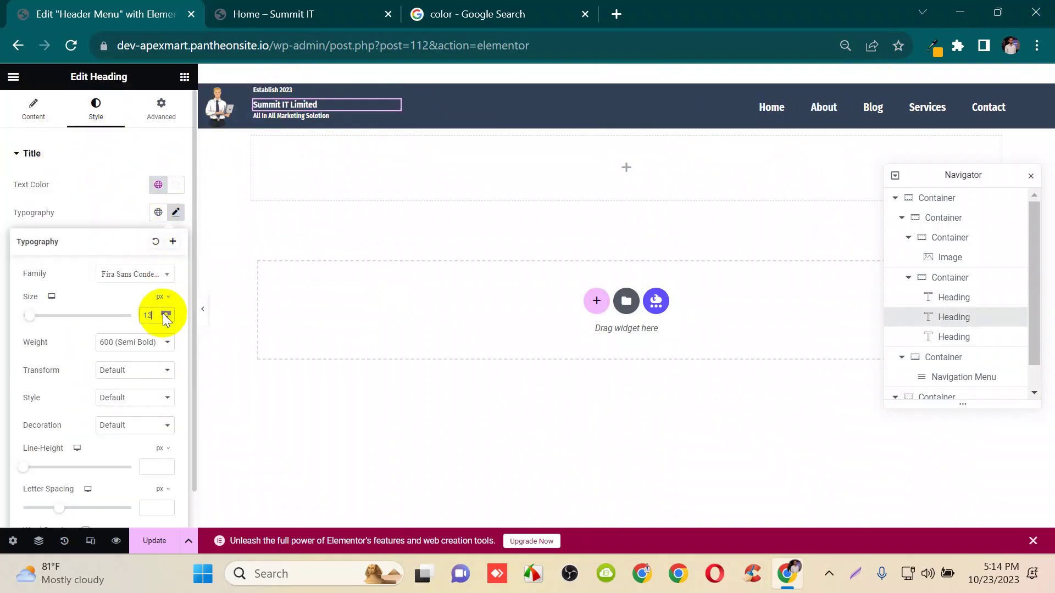
pyautogui.click(164, 313)
# - Set the "All In All Marketing Solotion" heading's typography size to 14 px
pyautogui.click(327, 120)
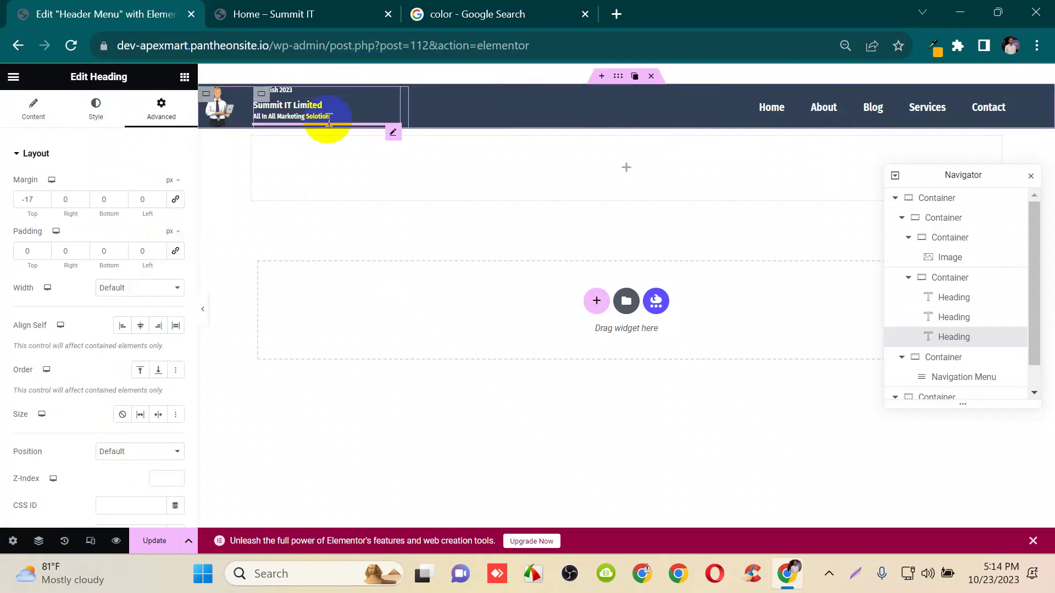
pyautogui.click(95, 110)
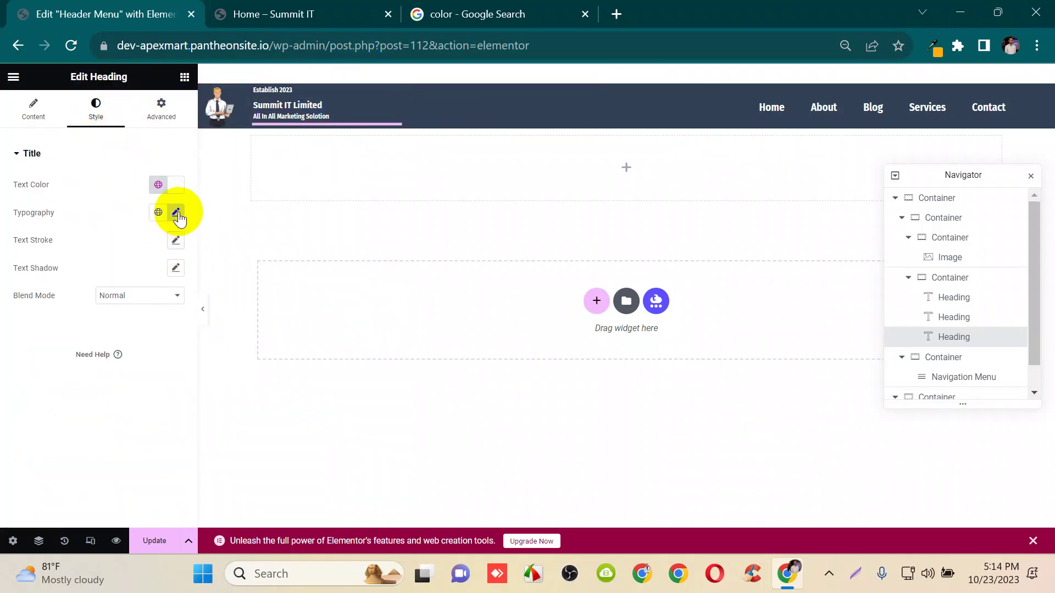
pyautogui.click(176, 212)
pyautogui.click(167, 315)
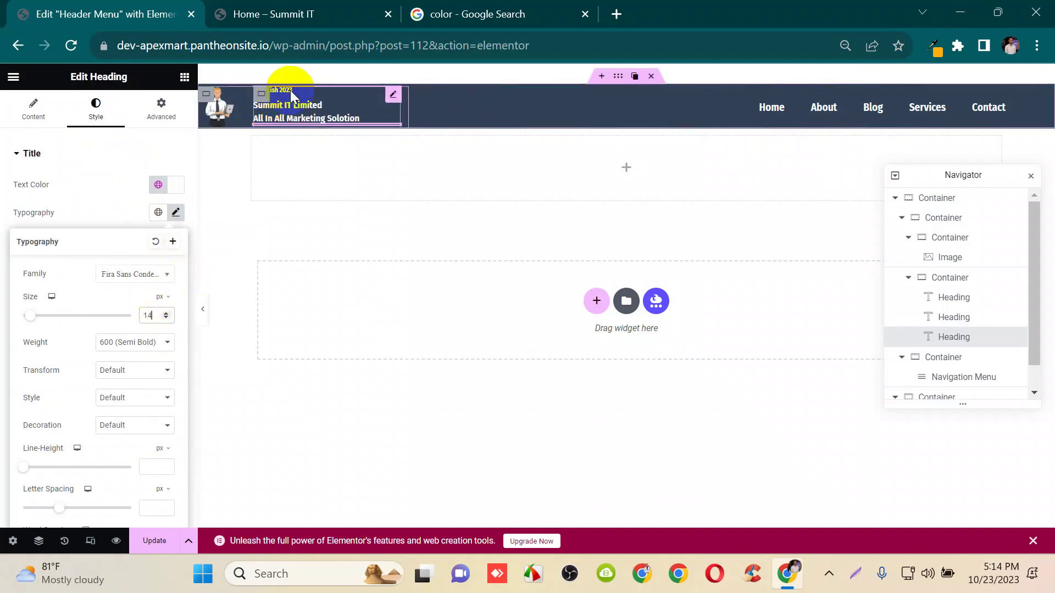
# - Set the "Establish 2023" heading's typography size to 14 px
pyautogui.click(273, 88)
pyautogui.click(95, 110)
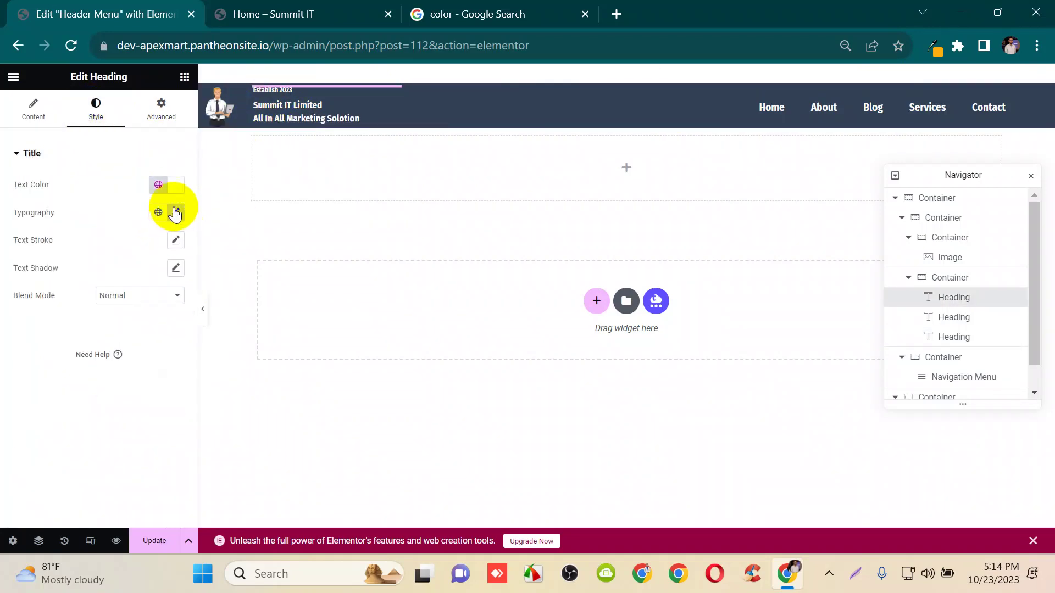
pyautogui.click(176, 212)
pyautogui.doubleClick(166, 312)
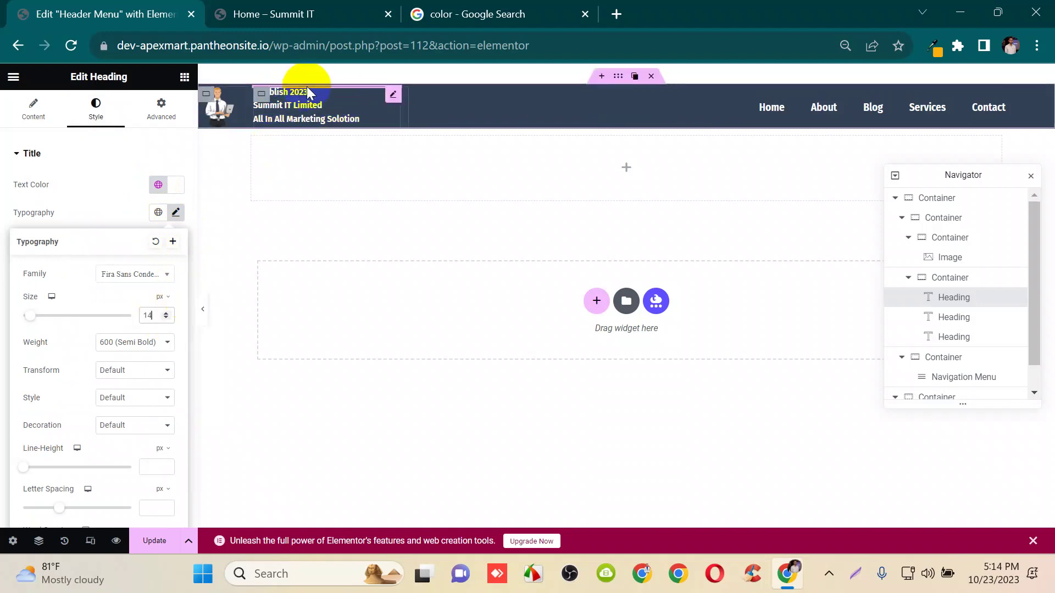
pyautogui.click(377, 83)
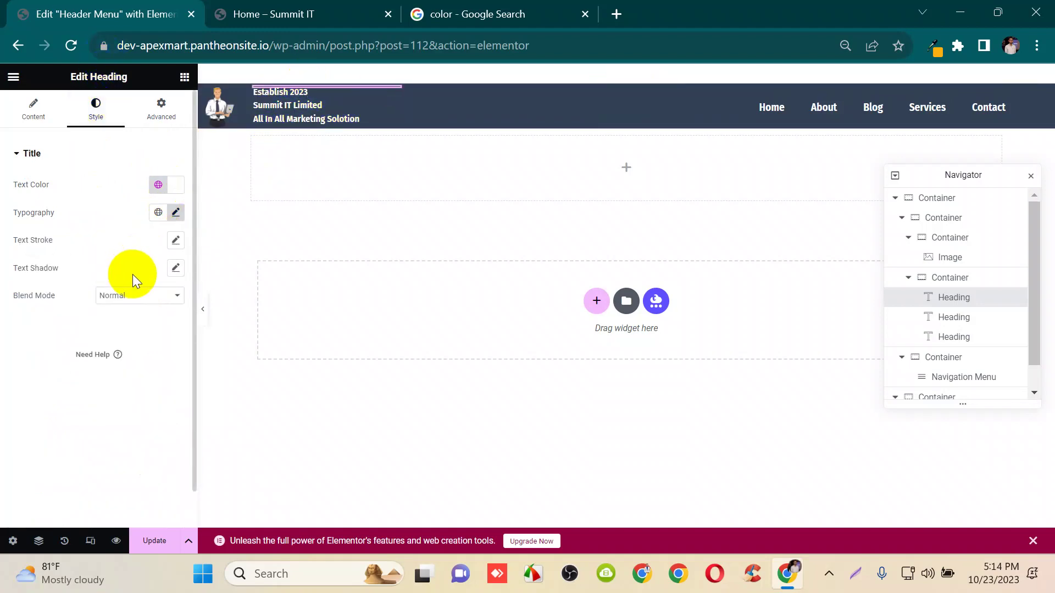
# - Center-align the "Establish 2023", "Summit IT Limited" and "All In All Marketing Solotion" headings
pyautogui.click(31, 110)
pyautogui.click(141, 375)
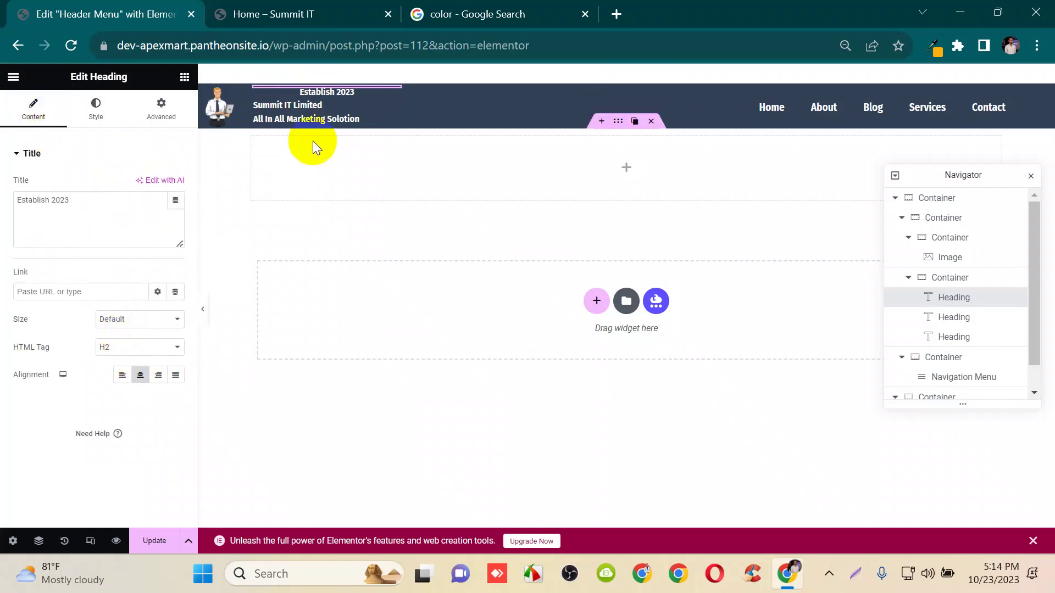
pyautogui.click(297, 103)
pyautogui.click(33, 107)
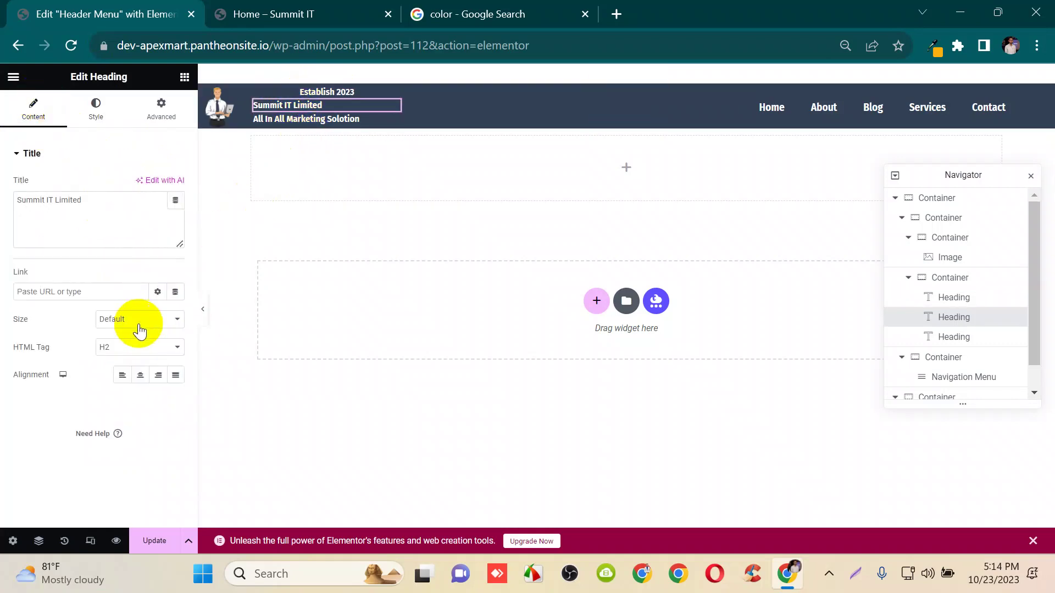
pyautogui.click(305, 116)
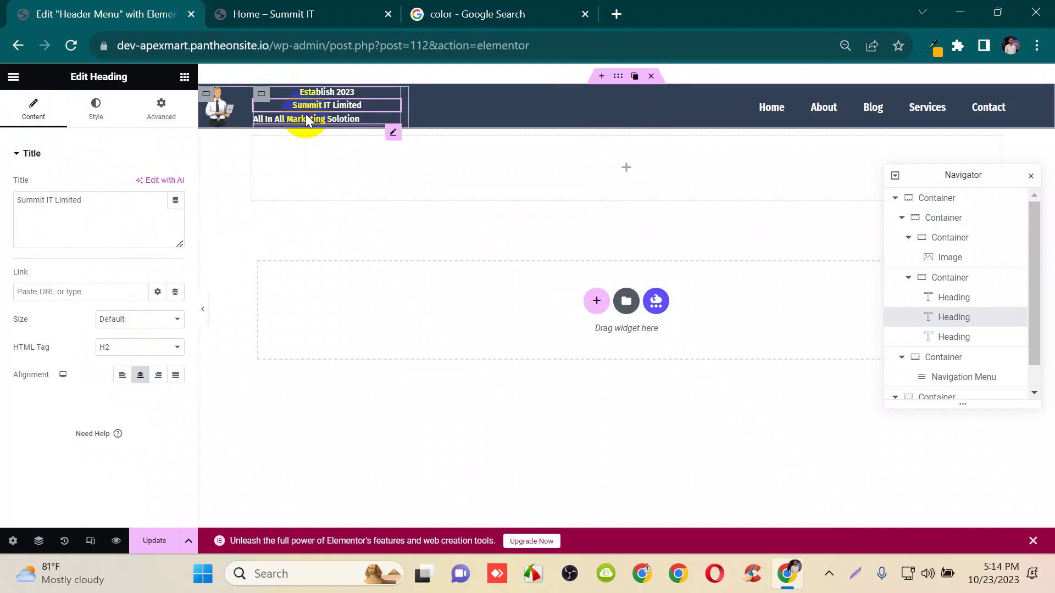
pyautogui.click(33, 110)
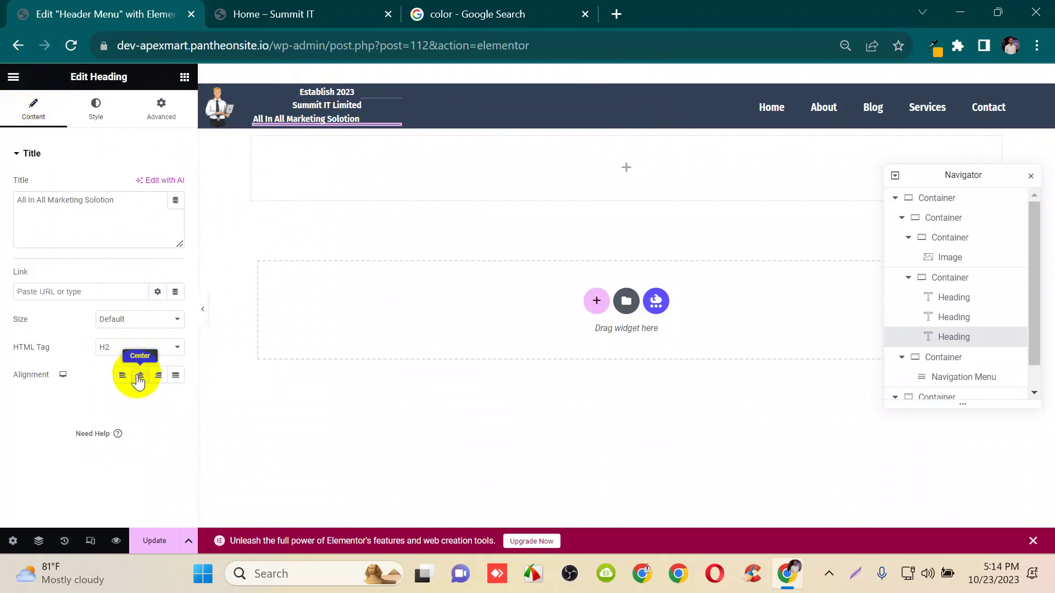
pyautogui.click(139, 375)
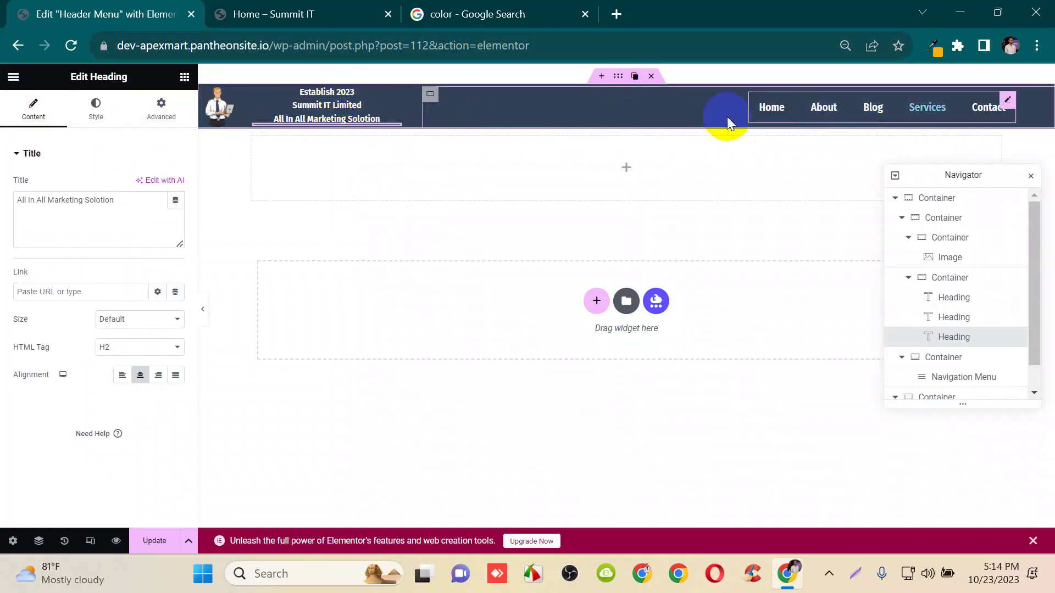
# - Unlink the outer header container's gaps and set the column gap to 4 px and the row gap to 0
pyautogui.click(618, 77)
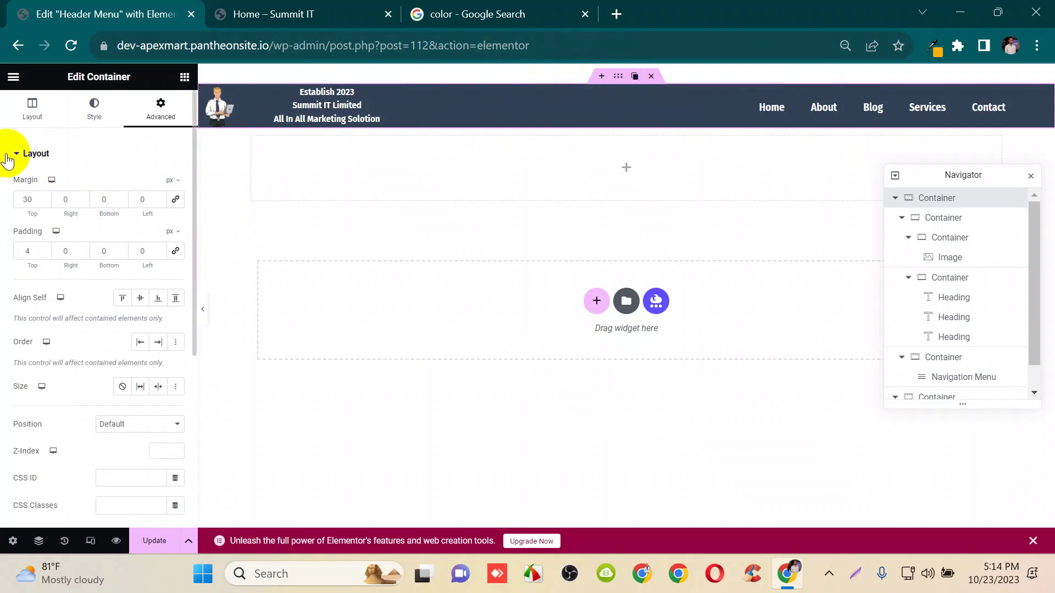
pyautogui.click(32, 108)
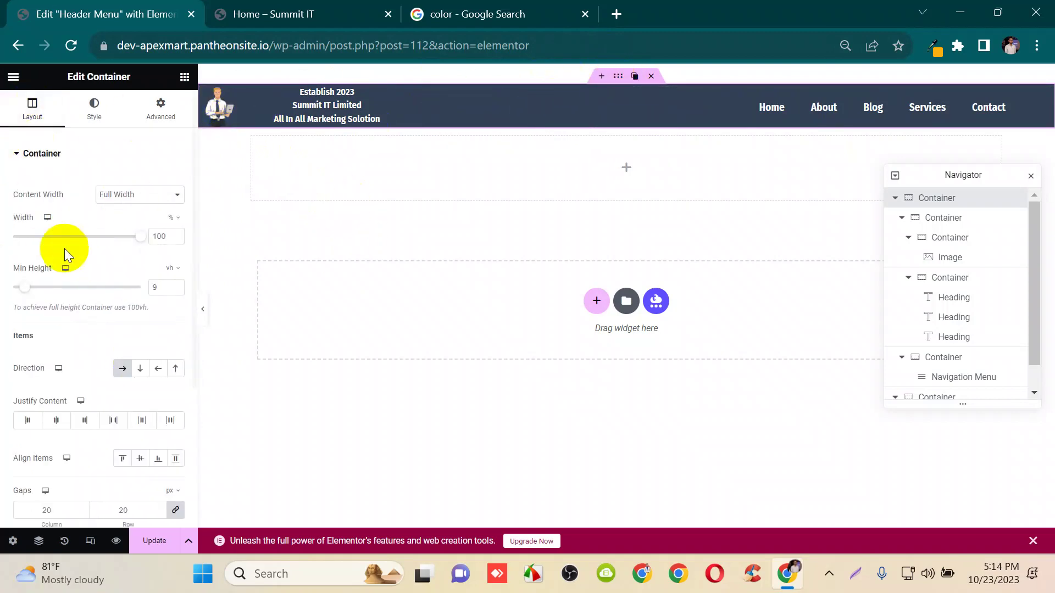
pyautogui.scroll(-4, 64, 248)
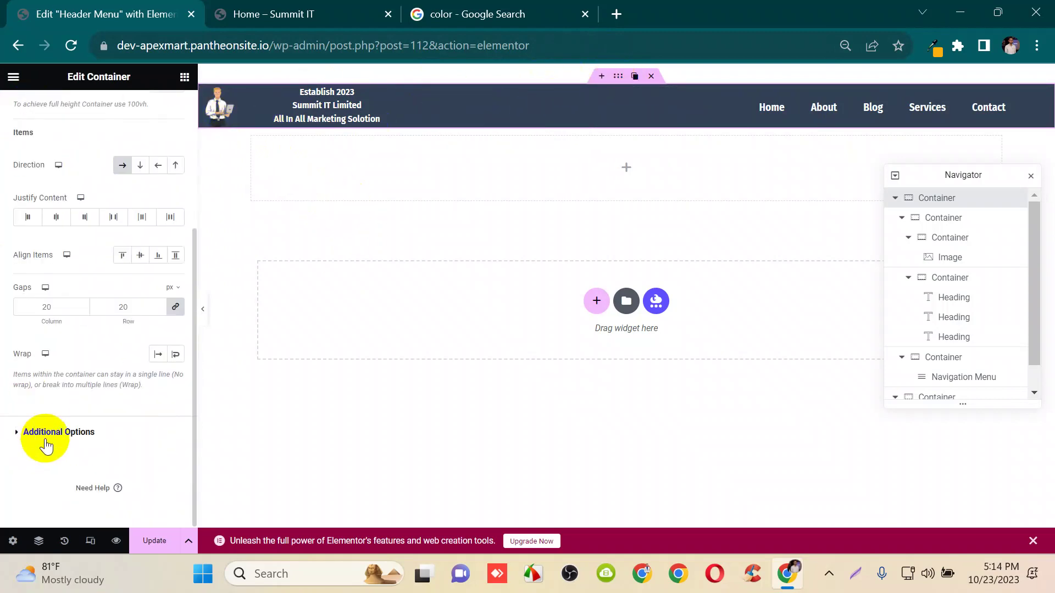
pyautogui.click(176, 306)
pyautogui.click(61, 307)
pyautogui.write('0')
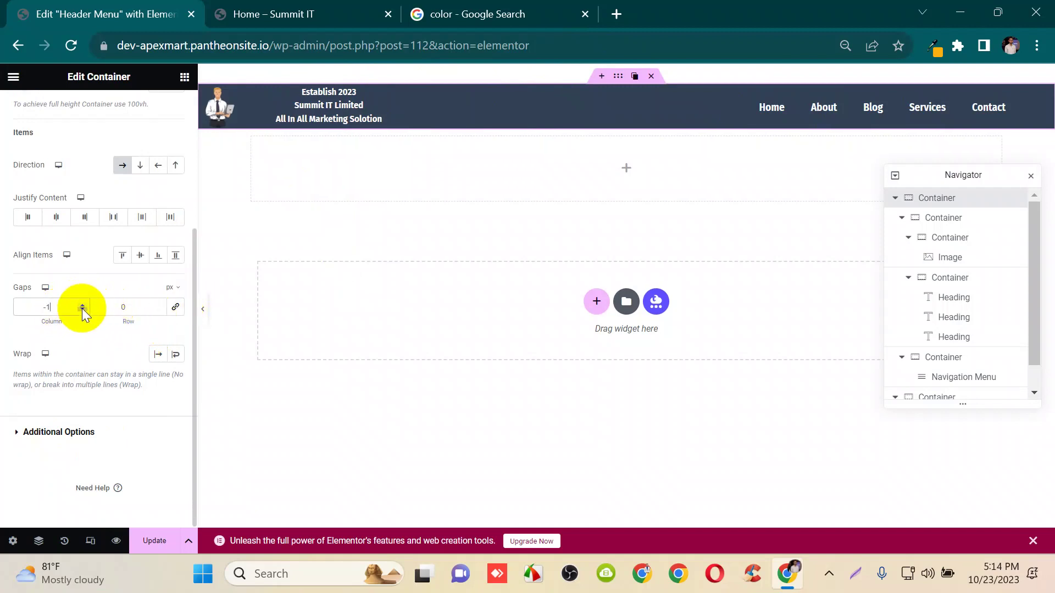
pyautogui.doubleClick(83, 303)
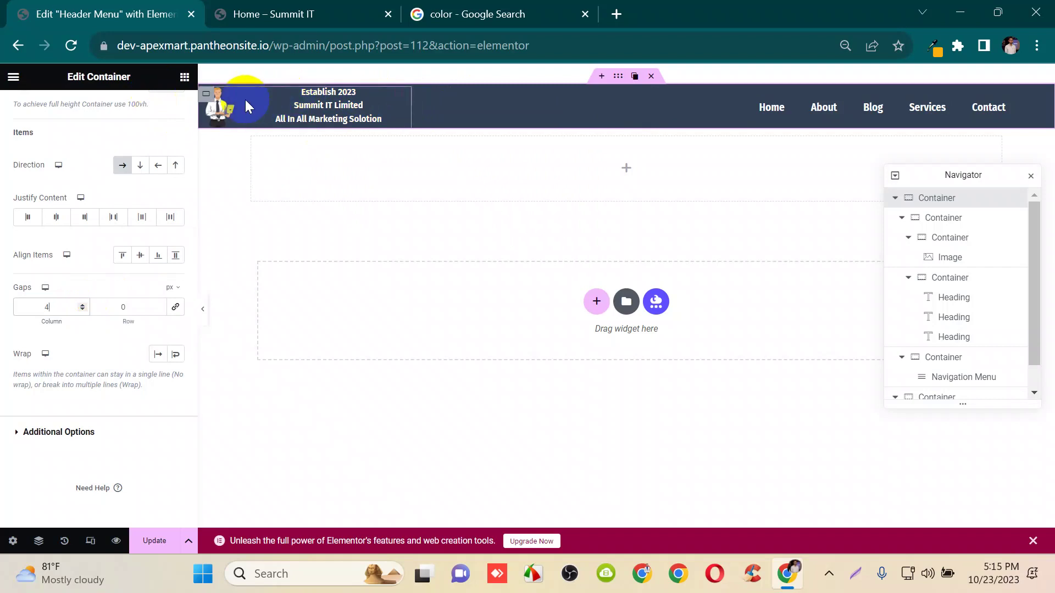
# - Set the left margin of the logo image's container to 13 px, keeping its left padding at 0
pyautogui.click(207, 98)
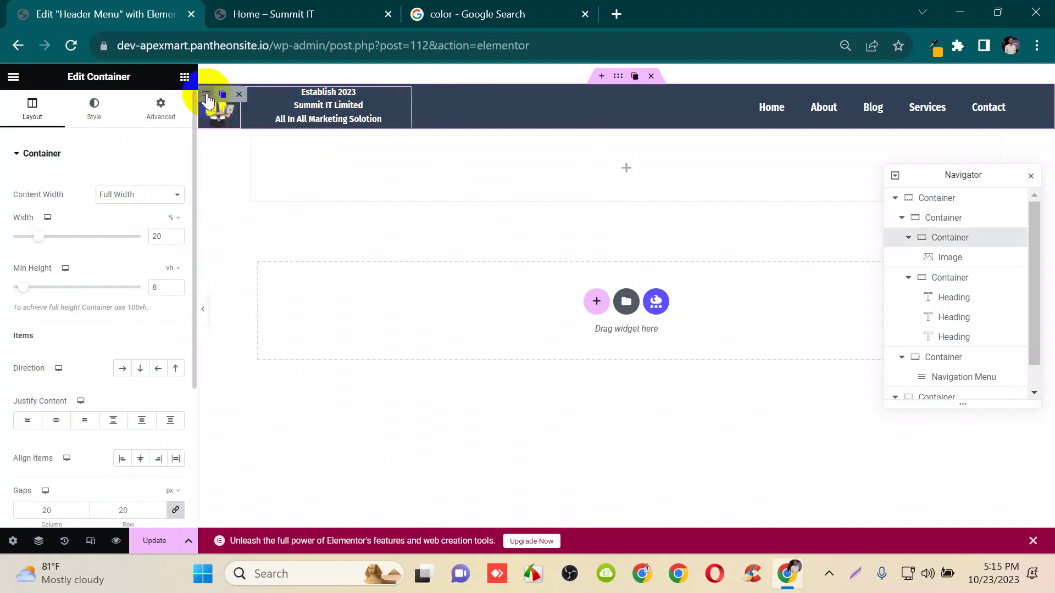
pyautogui.click(164, 103)
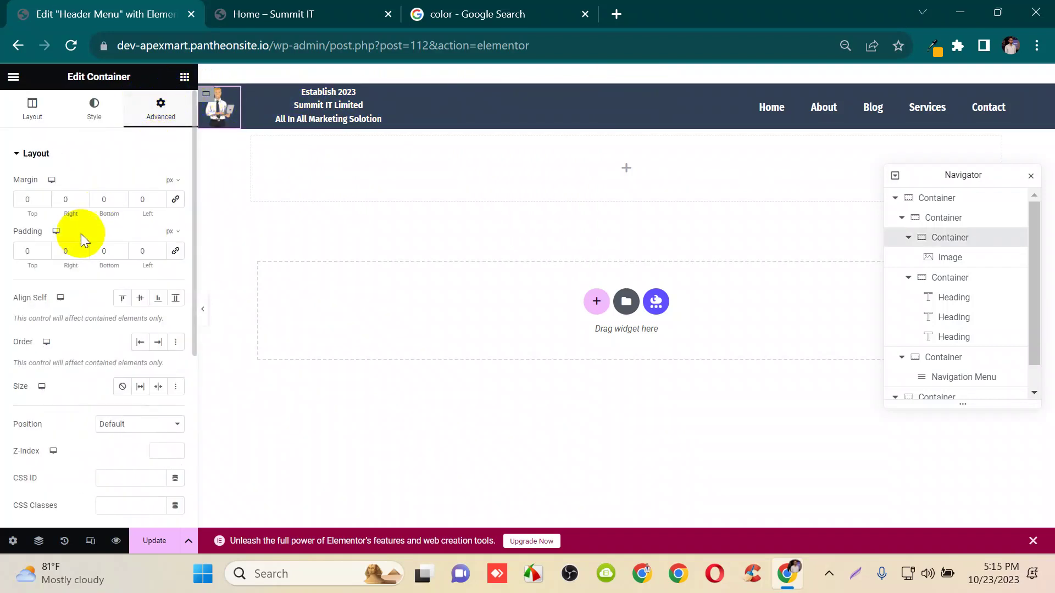
pyautogui.doubleClick(158, 249)
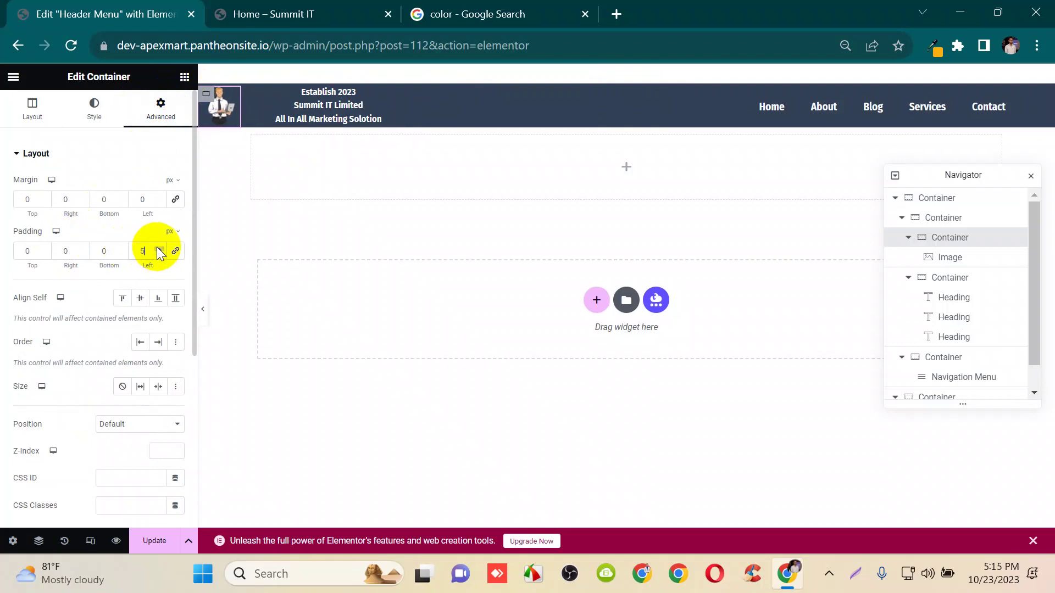
pyautogui.click(160, 254)
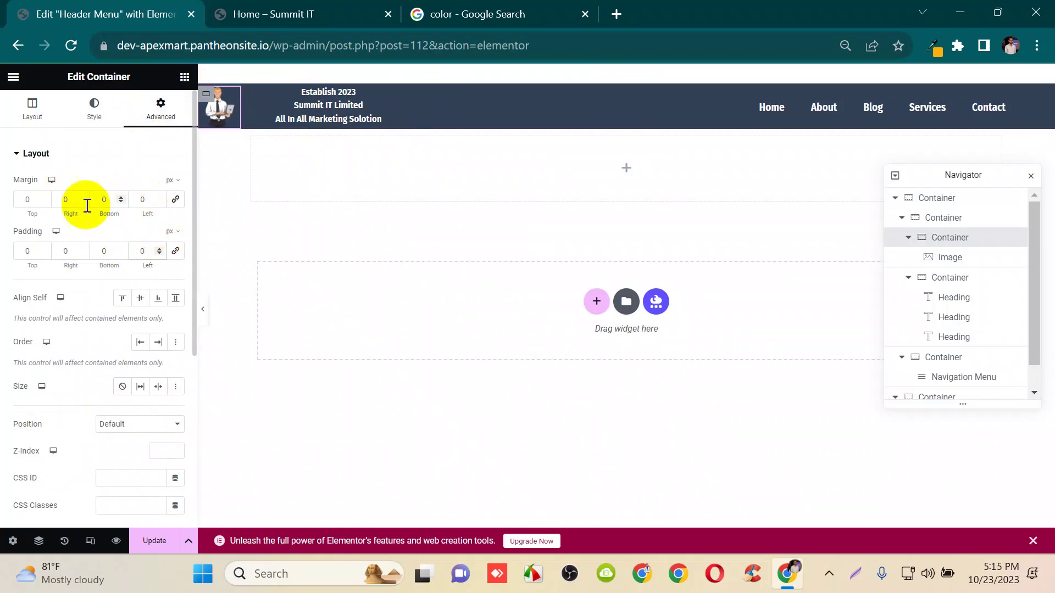
pyautogui.moveTo(158, 201); pyautogui.dragTo(158, 198)
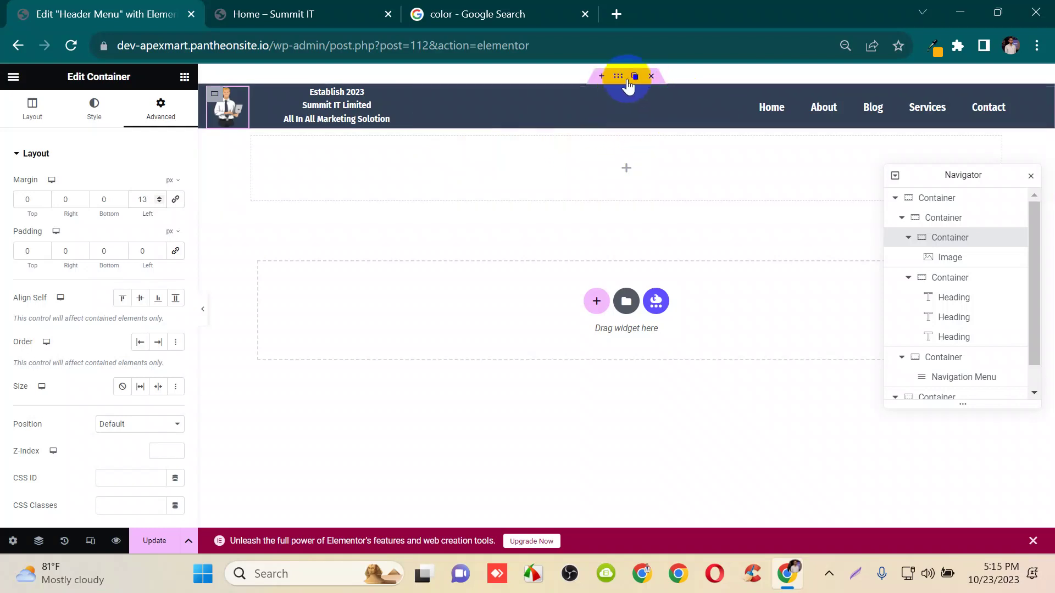
# - Set the outer header container's top margin to 0
pyautogui.click(618, 76)
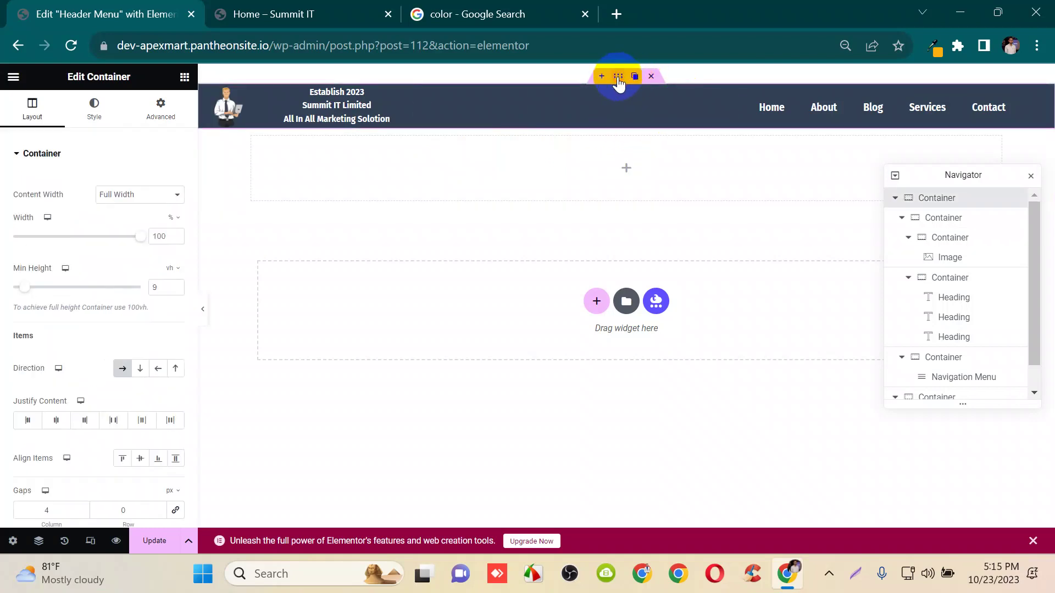
pyautogui.click(160, 113)
pyautogui.press('BackSpace')
pyautogui.press('BackSpace')
pyautogui.write('0')
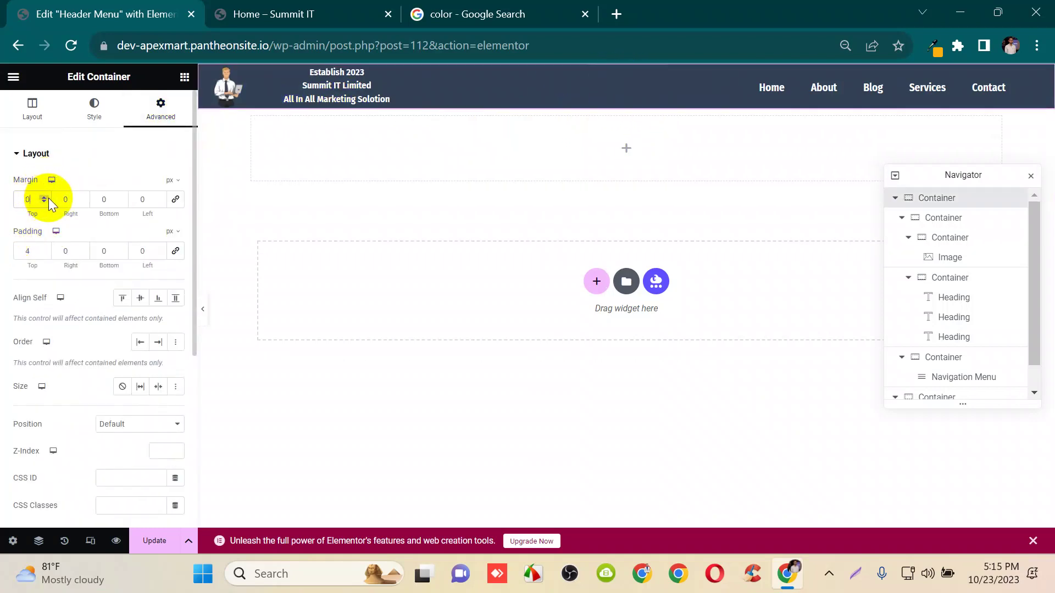
# - Update the header template and check the header on the live Summit IT home page
pyautogui.click(154, 544)
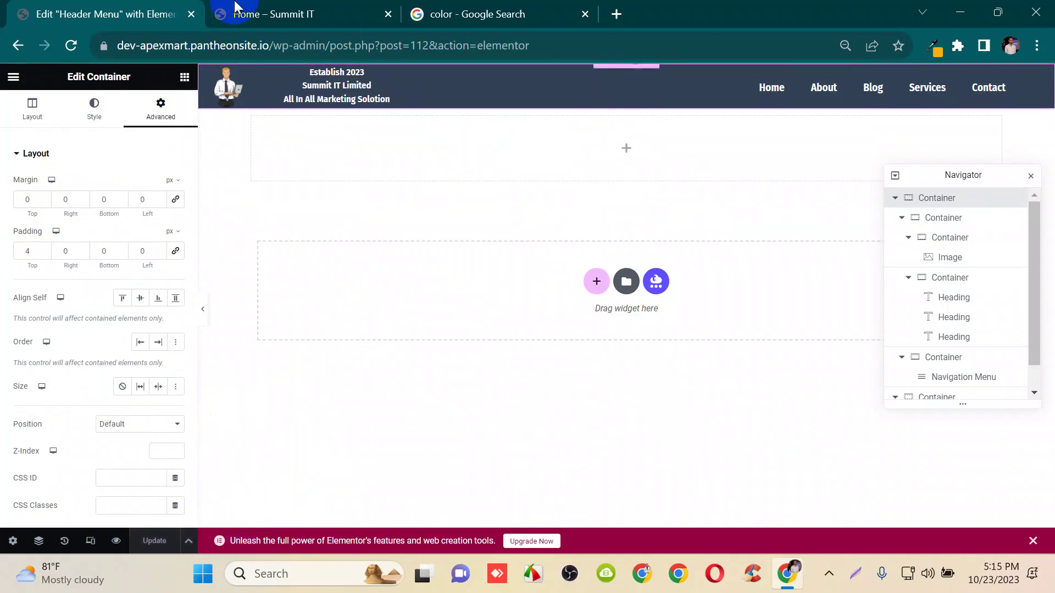
pyautogui.click(280, 8)
pyautogui.scroll(20, 292, 309)
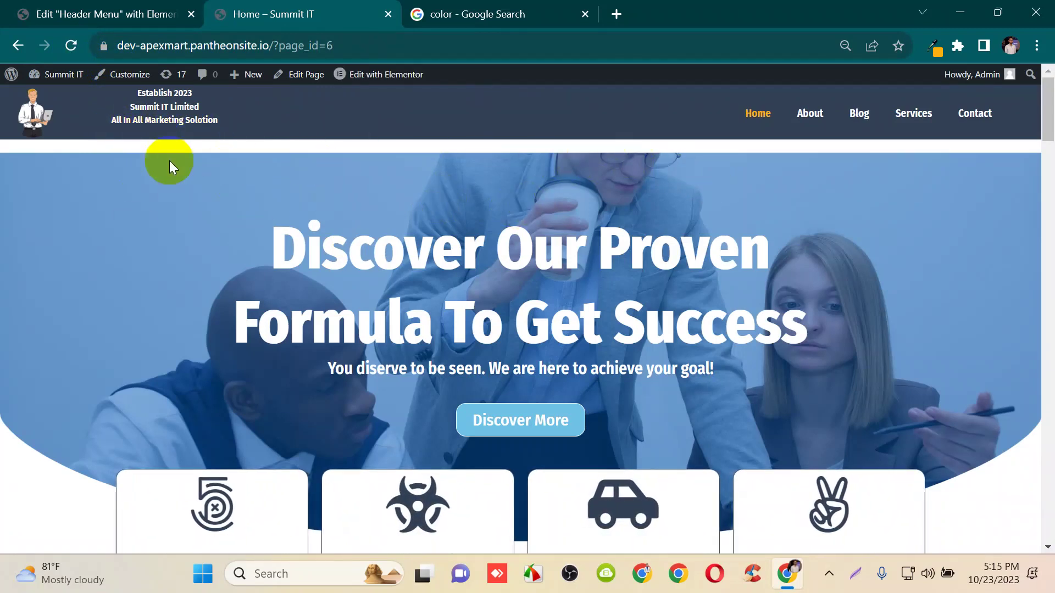
pyautogui.scroll(-3, 776, 157)
pyautogui.scroll(3, 753, 165)
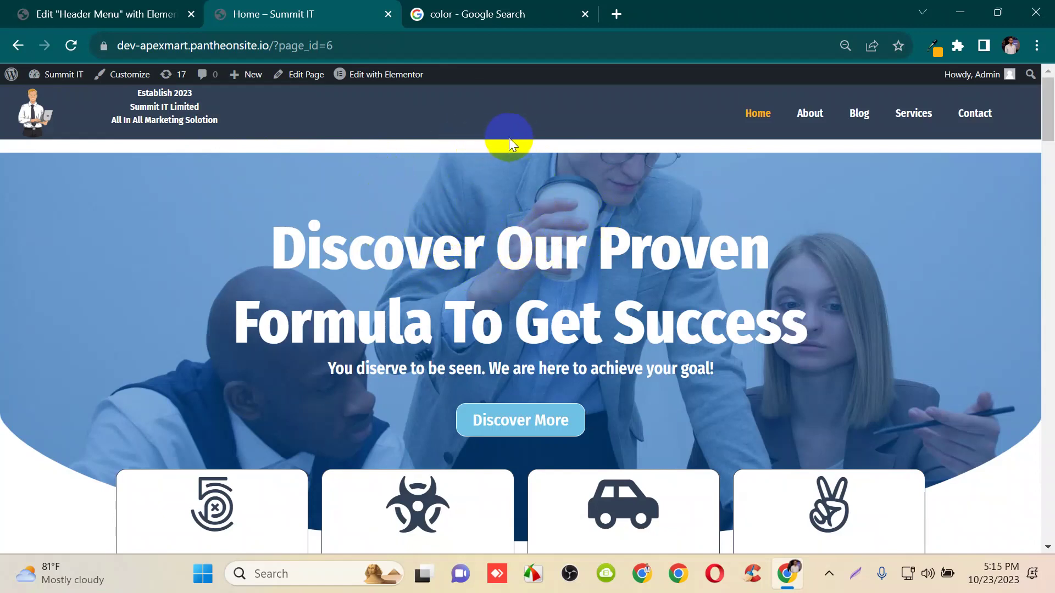
# - Duplicate the header editor's browser tab and load the site's /wp-admin/ dashboard in the copy
pyautogui.click(107, 6)
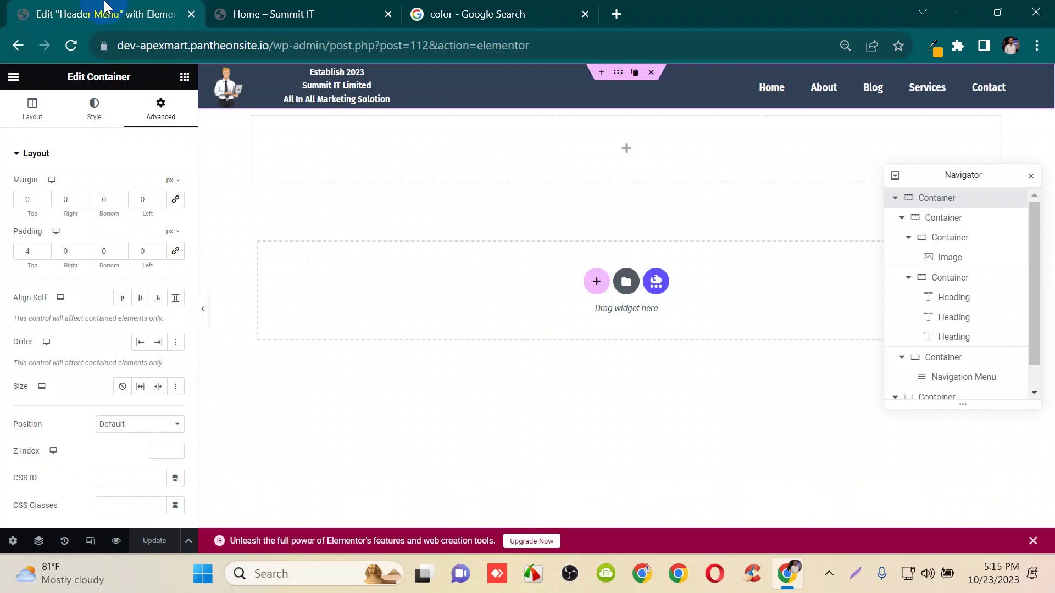
pyautogui.rightClick(104, 6)
pyautogui.click(144, 119)
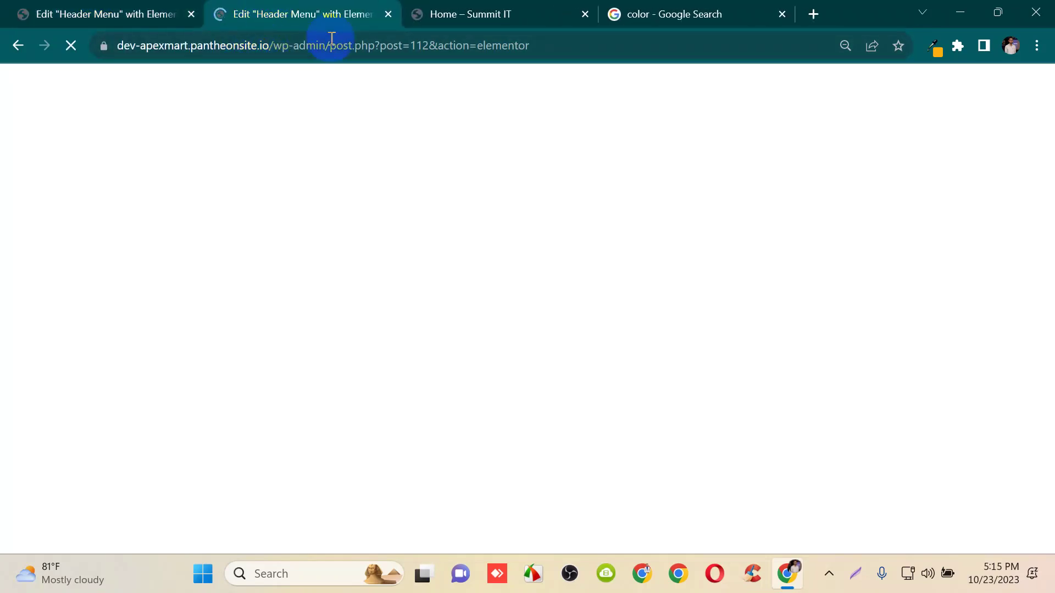
pyautogui.click(335, 48)
pyautogui.click(336, 48)
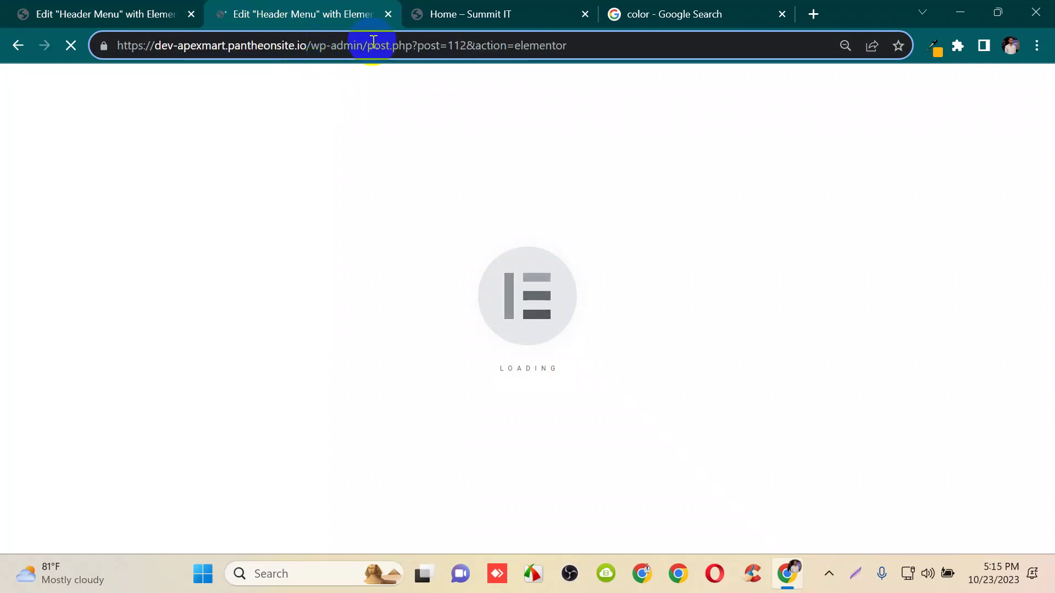
pyautogui.moveTo(368, 48); pyautogui.dragTo(681, 86)
pyautogui.press('BackSpace')
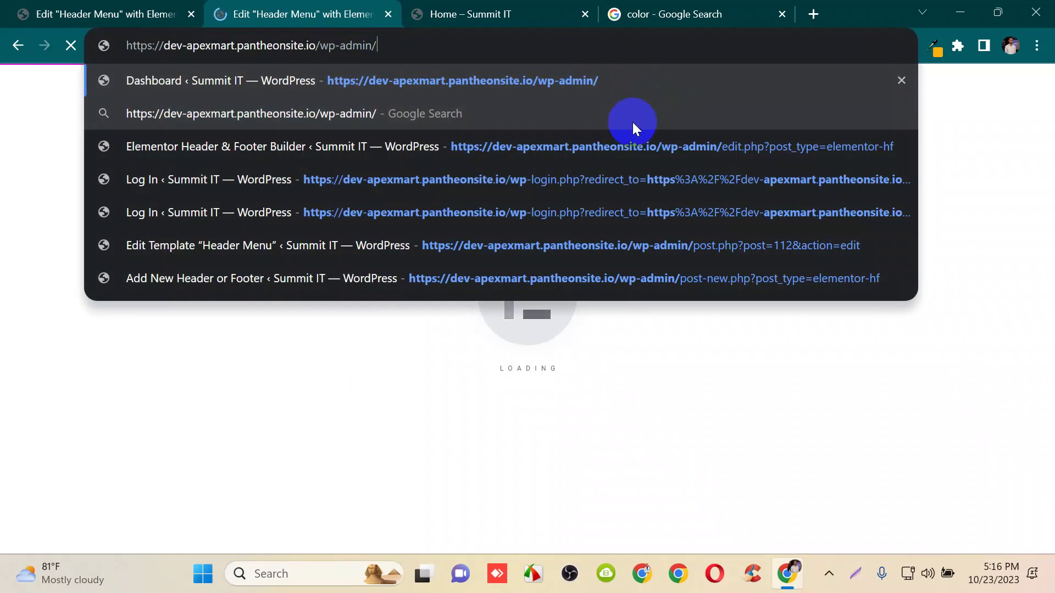
pyautogui.press('Return')
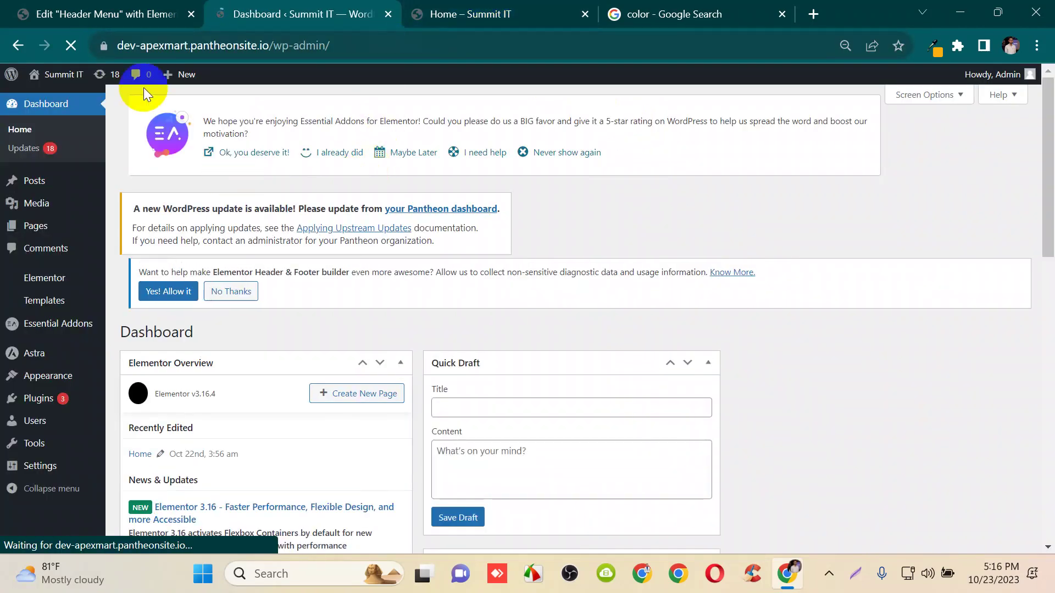
# - Open the Home page for editing in Elementor and return to the WordPress dashboard tab
pyautogui.moveTo(69, 85)
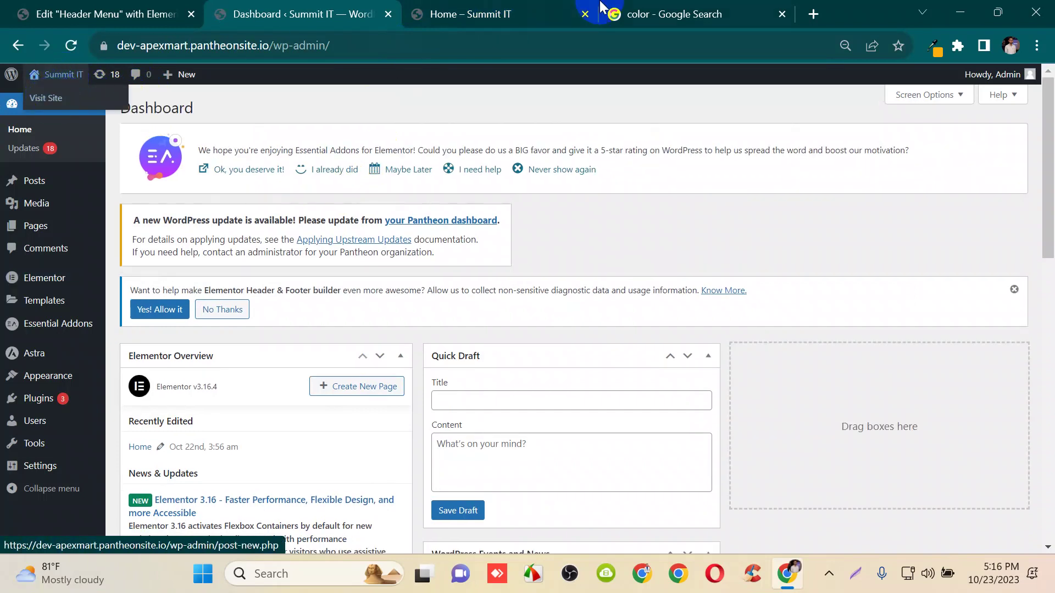
pyautogui.click(470, 12)
pyautogui.click(369, 77)
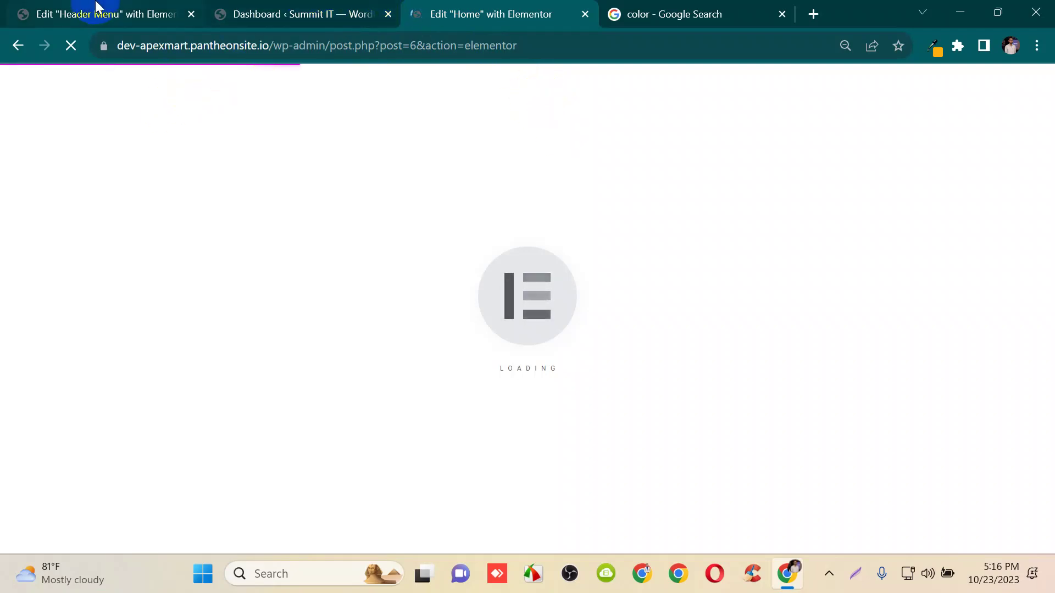
pyautogui.click(284, 8)
pyautogui.click(417, 12)
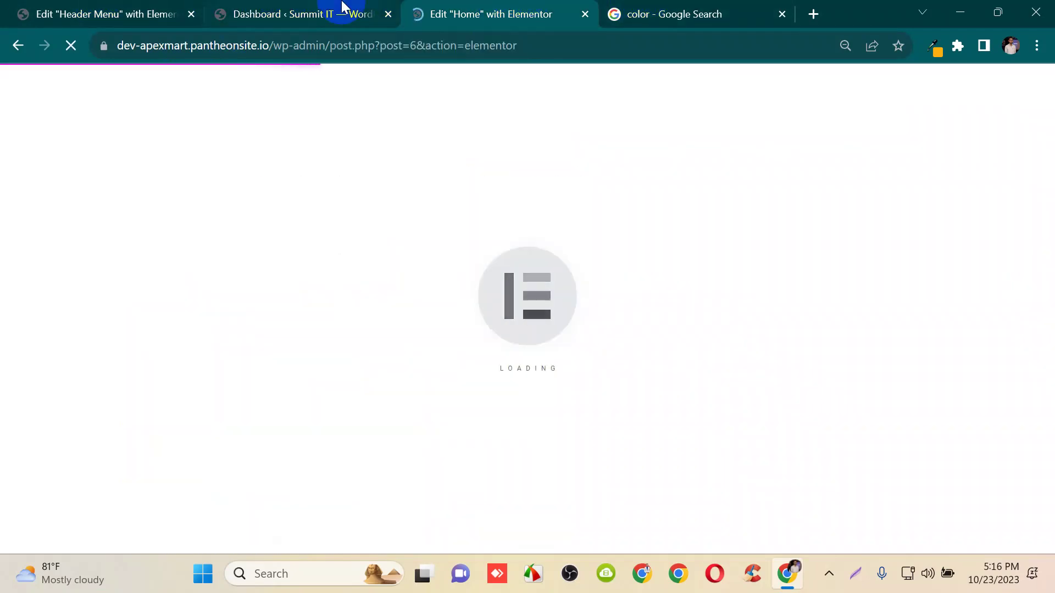
pyautogui.click(341, 12)
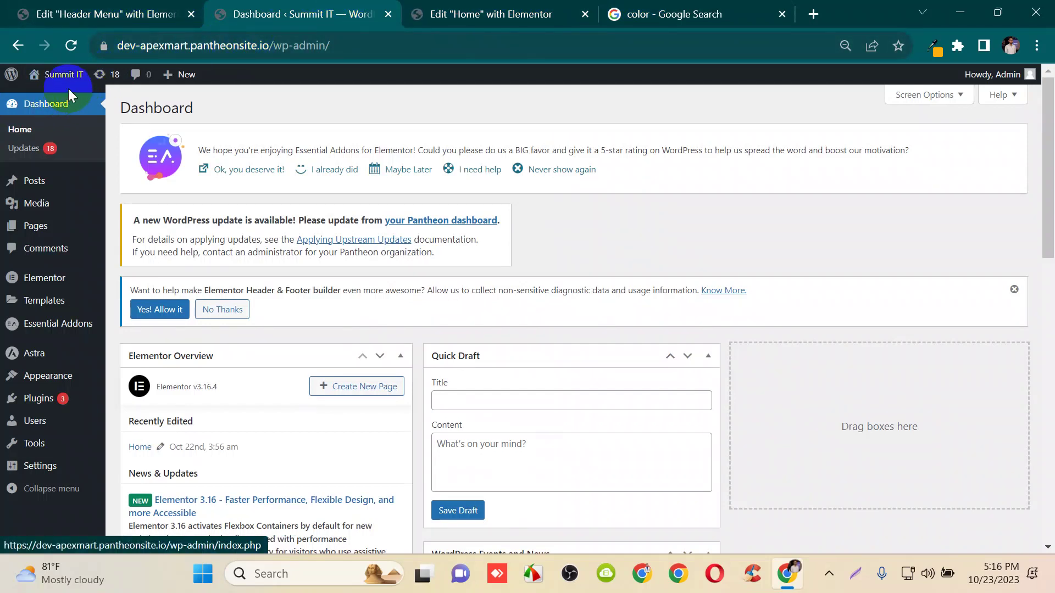
# - Visit the live Summit IT site in the dashboard's browser tab and go to its Home page
pyautogui.rightClick(50, 98)
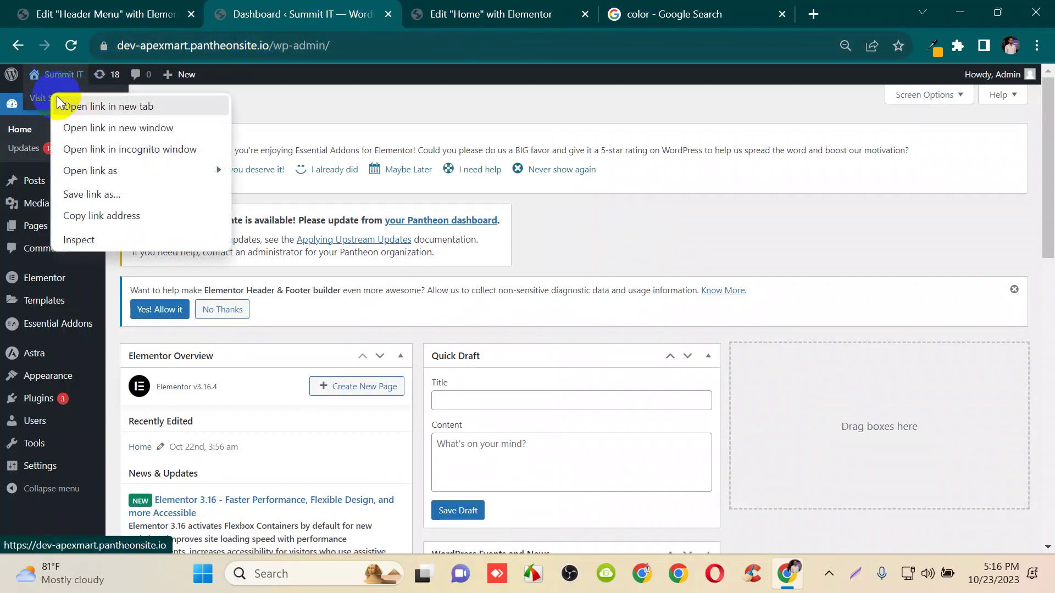
pyautogui.click(38, 100)
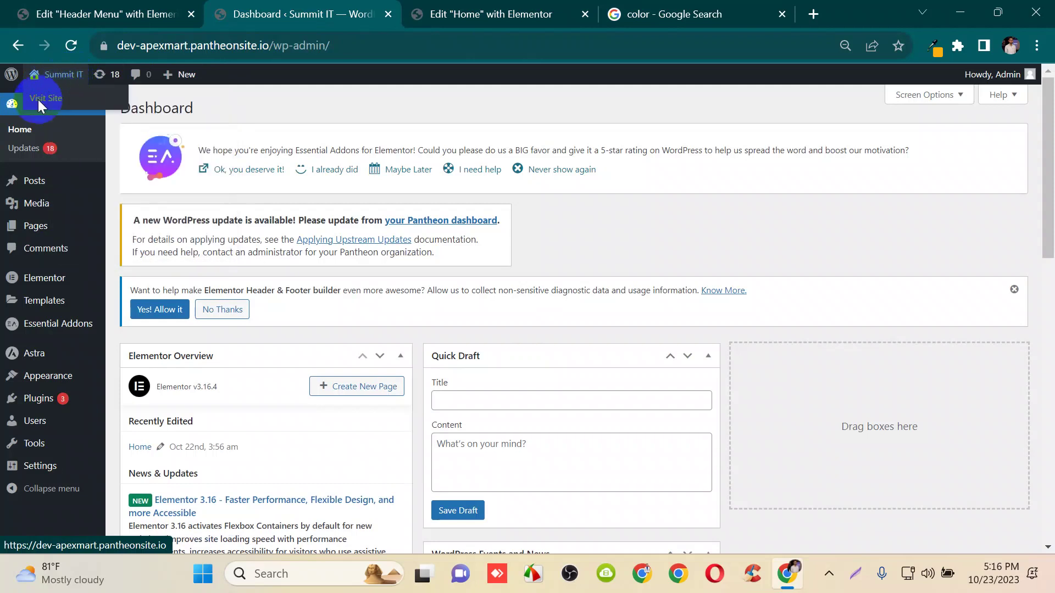
pyautogui.click(48, 102)
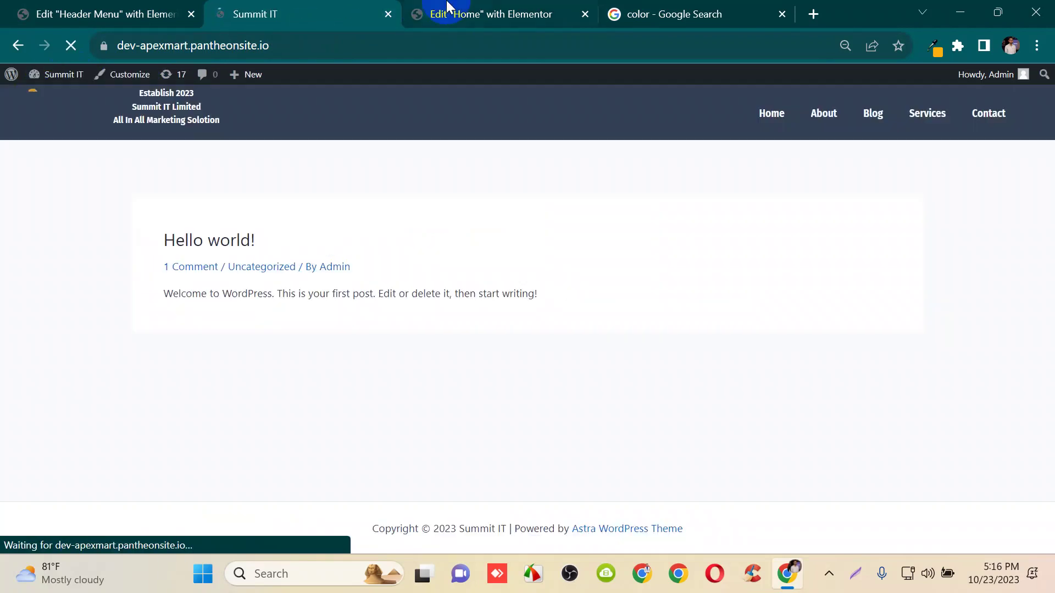
pyautogui.click(543, 12)
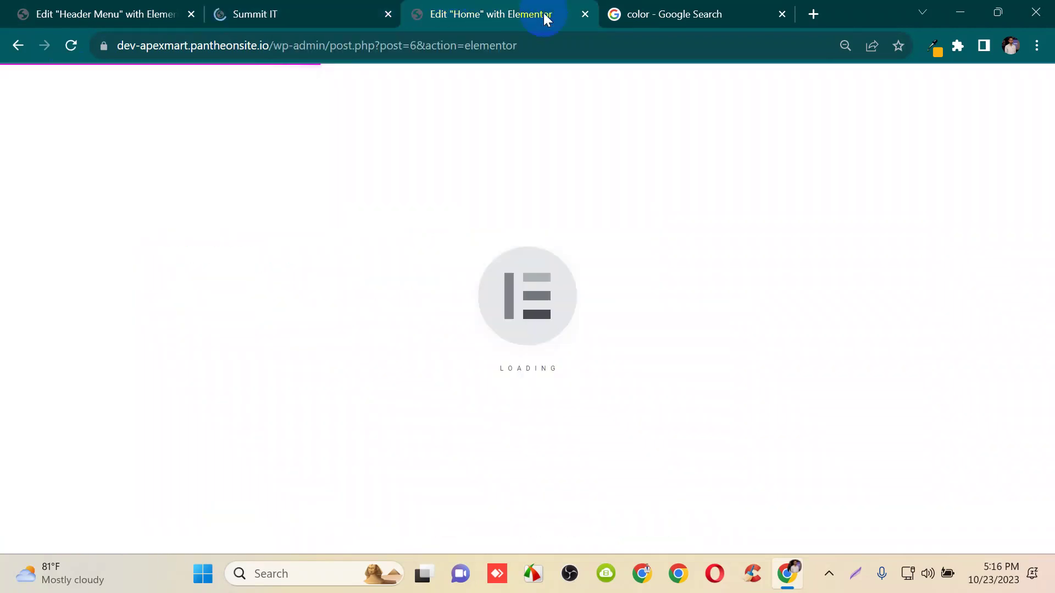
pyautogui.click(269, 7)
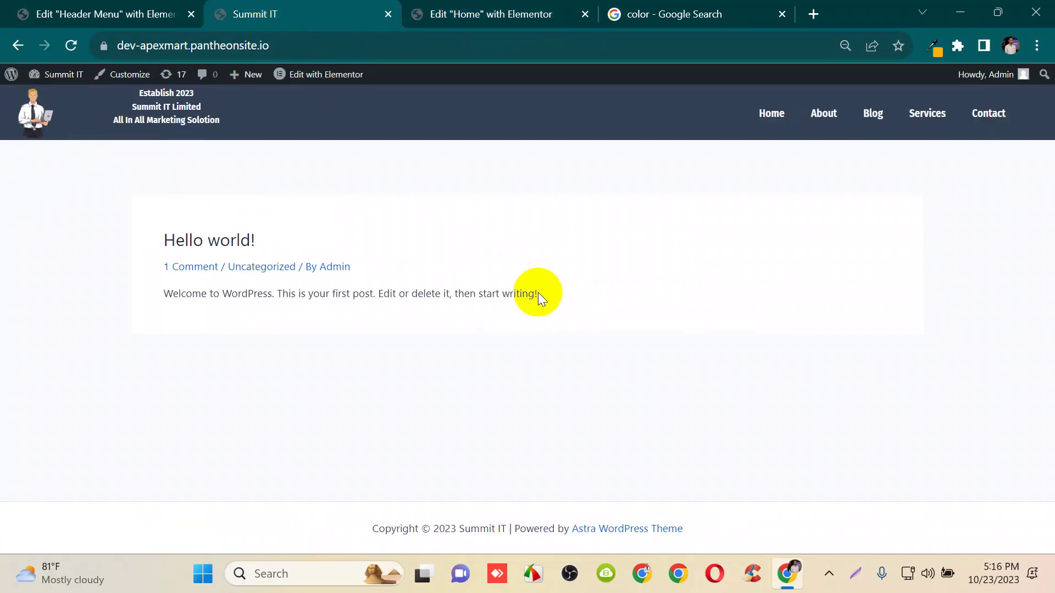
pyautogui.click(761, 122)
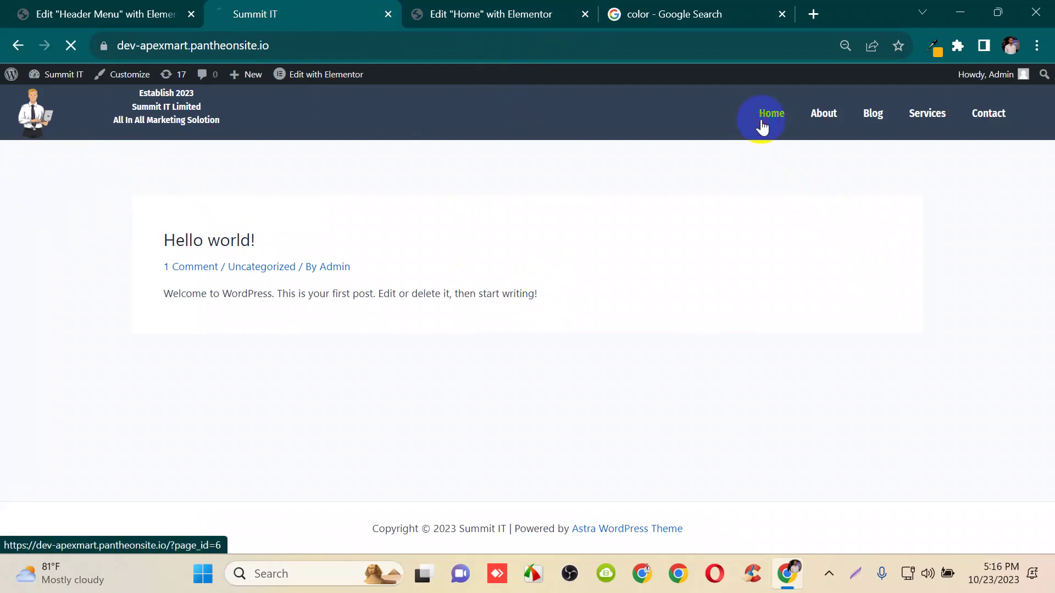
# - Set the hero container's top margin to -21 px in the Home page editor and update the page
pyautogui.click(518, 7)
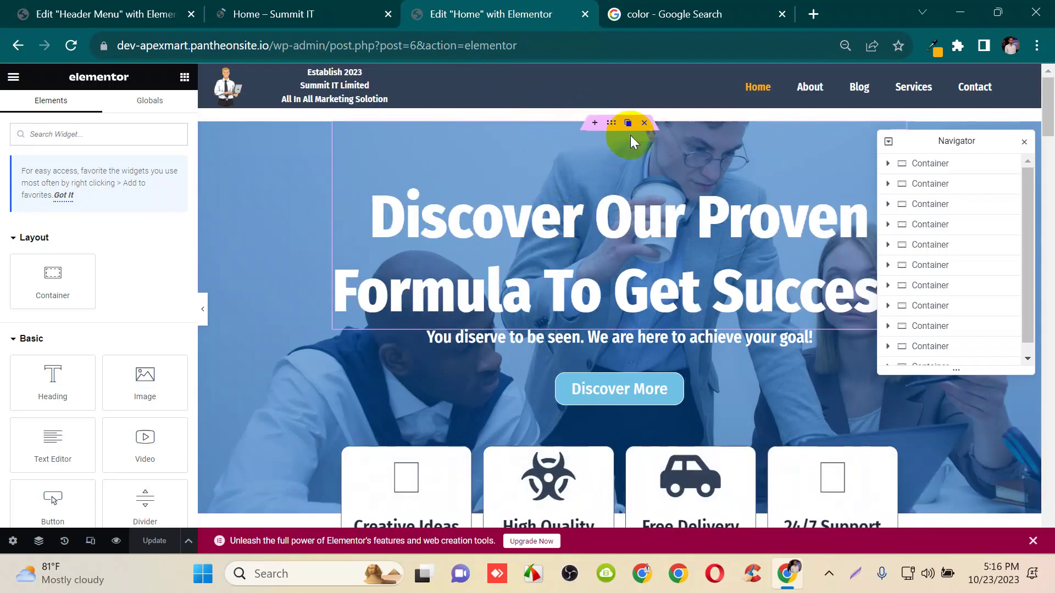
pyautogui.click(611, 123)
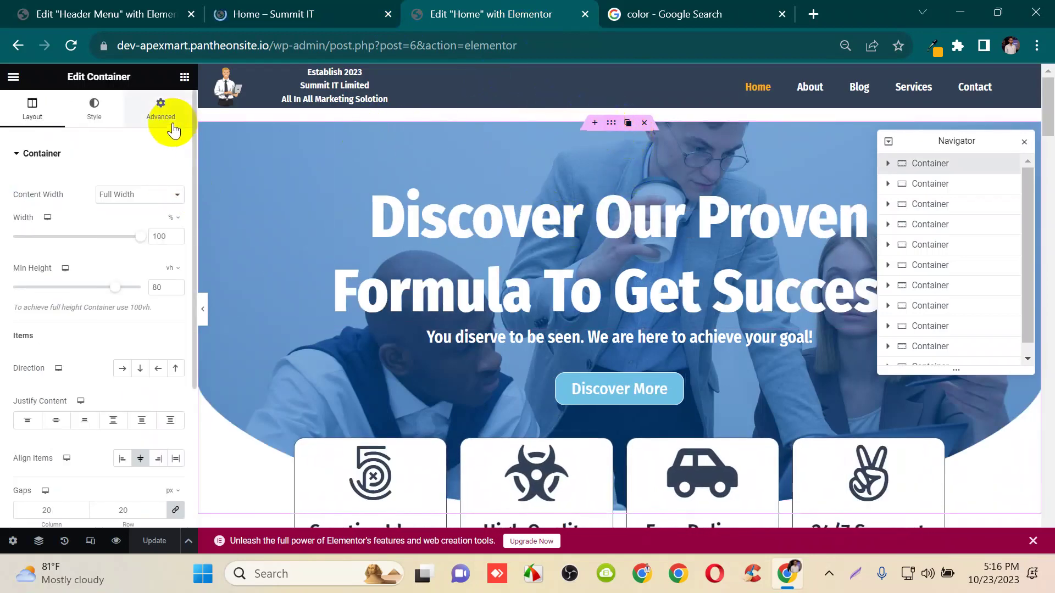
pyautogui.click(161, 129)
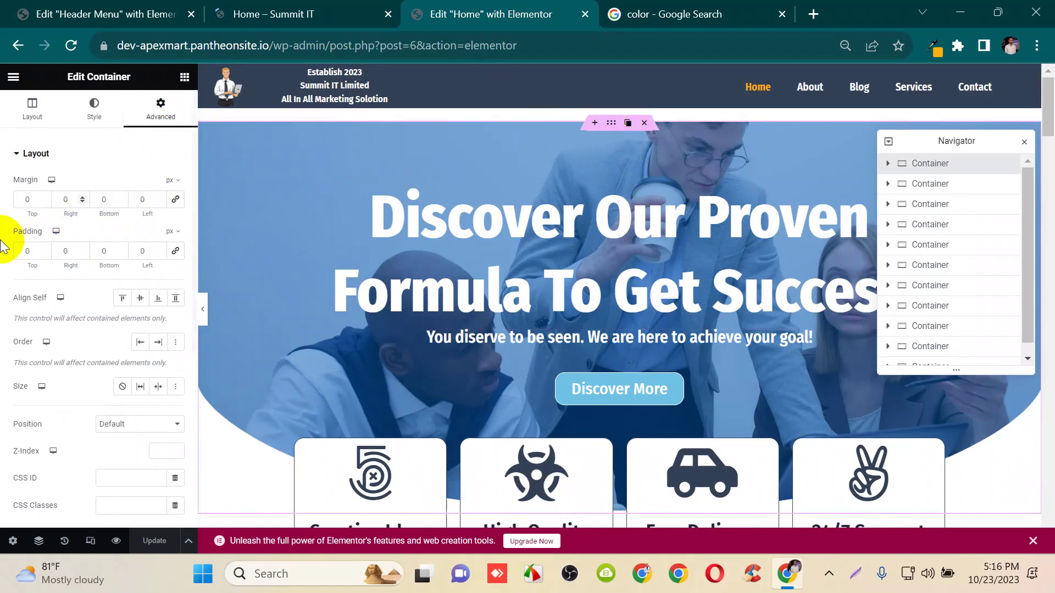
pyautogui.click(44, 202)
pyautogui.click(44, 201)
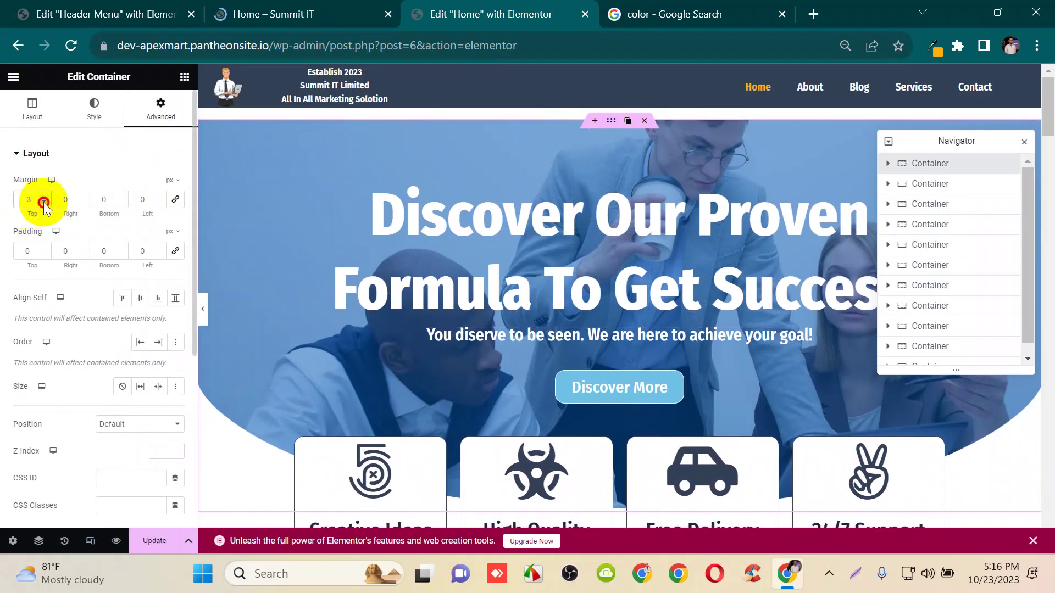
pyautogui.click(44, 202)
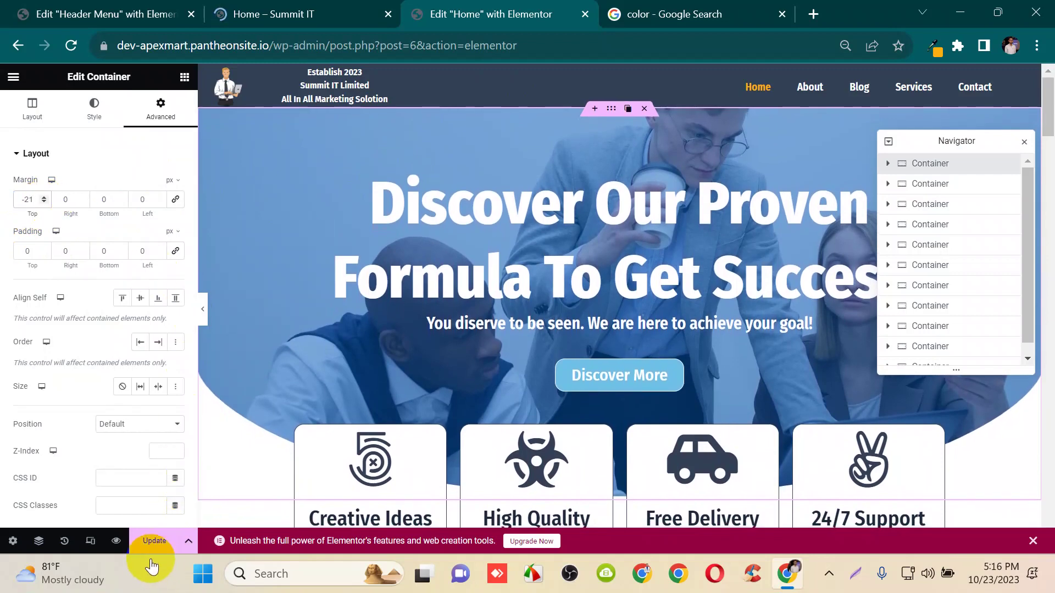
pyautogui.click(154, 542)
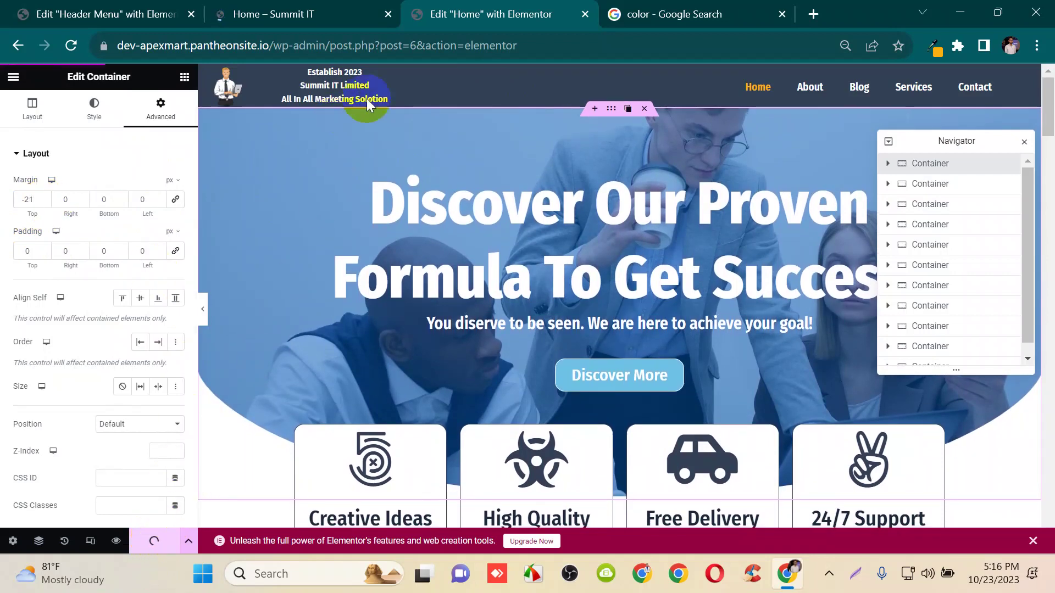
# - Check on the live Home page how the header meets the hero section and how the sections below look
pyautogui.click(297, 11)
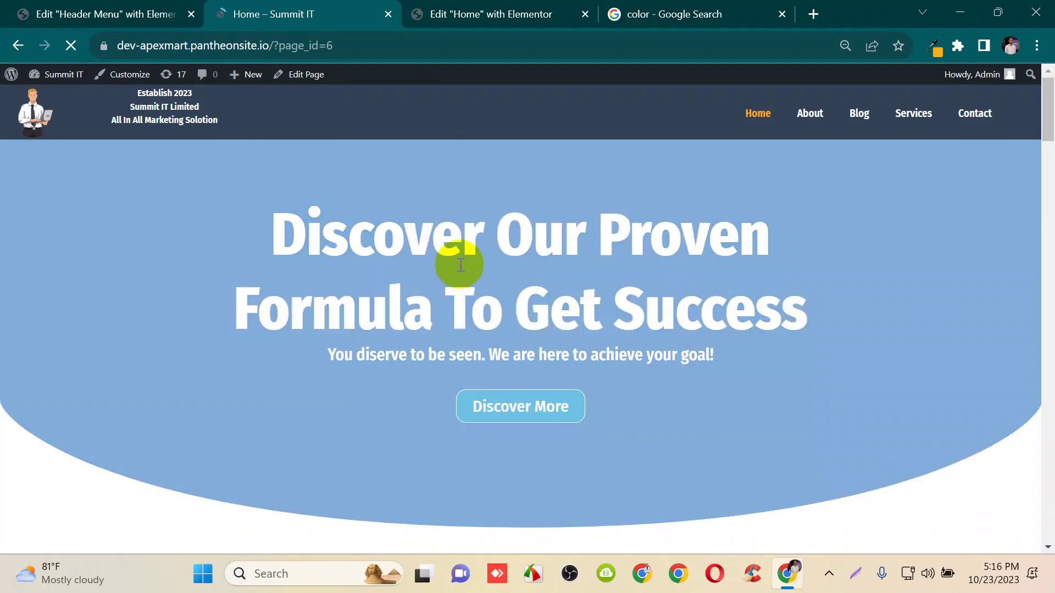
pyautogui.scroll(-3, 360, 198)
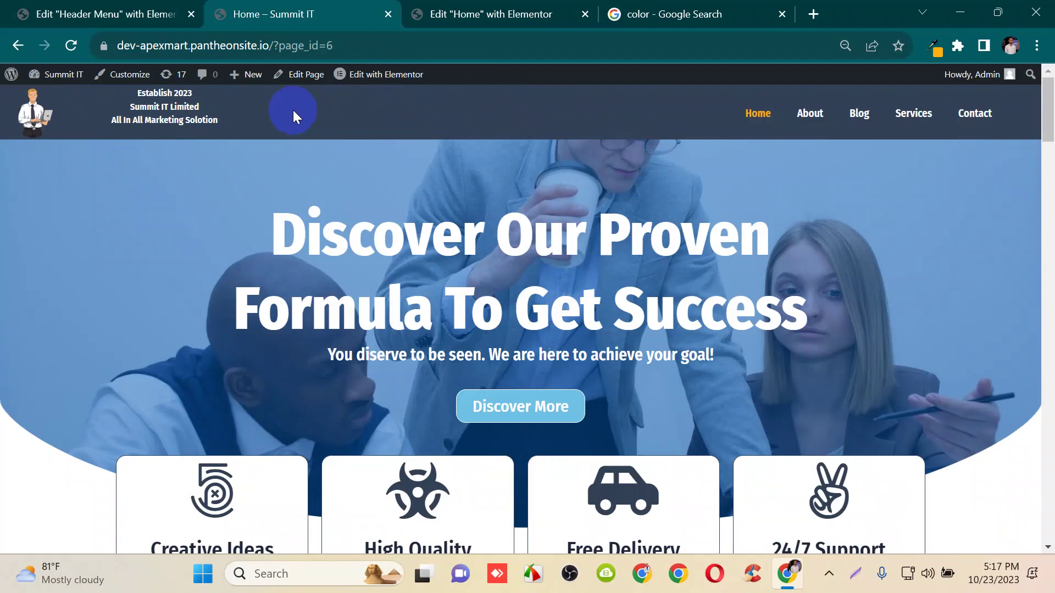
pyautogui.scroll(-13, 708, 225)
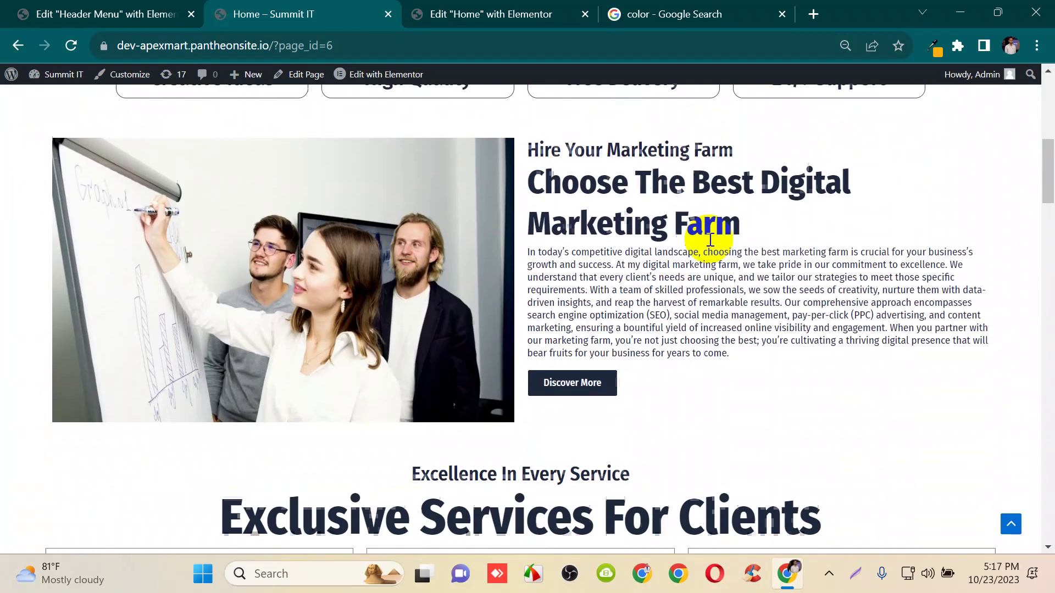
pyautogui.scroll(10, 712, 238)
pyautogui.scroll(3, 712, 238)
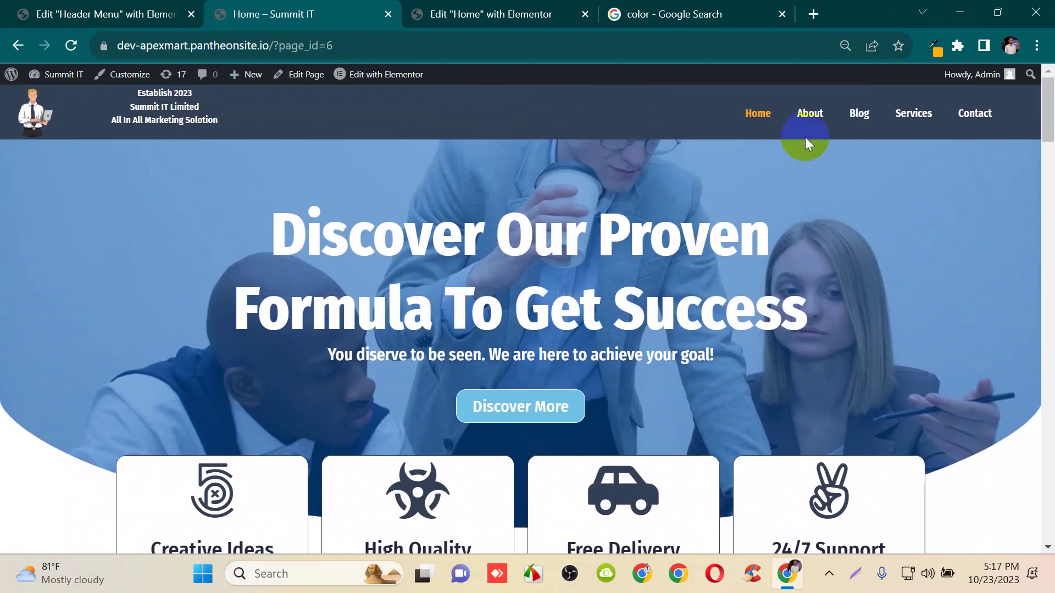
pyautogui.scroll(-2, 625, 160)
pyautogui.scroll(2, 533, 140)
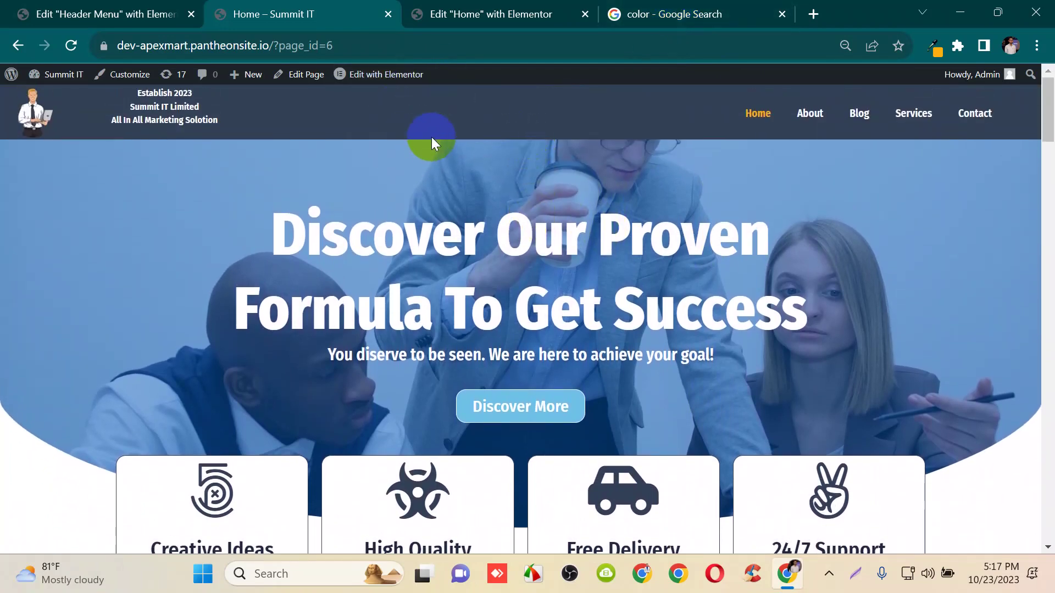
pyautogui.scroll(-3, 432, 139)
pyautogui.scroll(3, 473, 142)
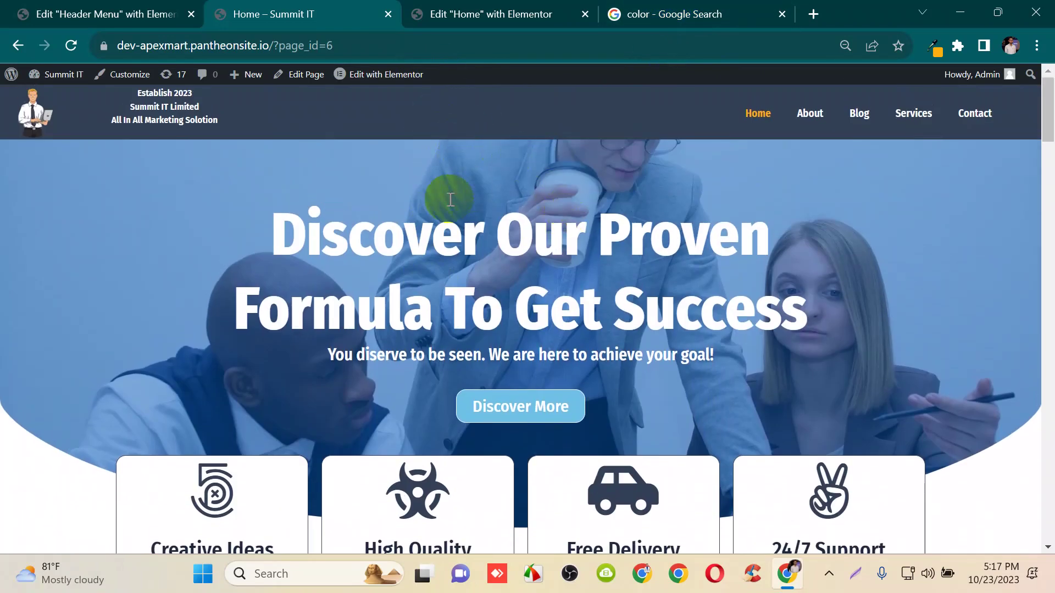
pyautogui.scroll(-3, 448, 219)
pyautogui.scroll(3, 447, 253)
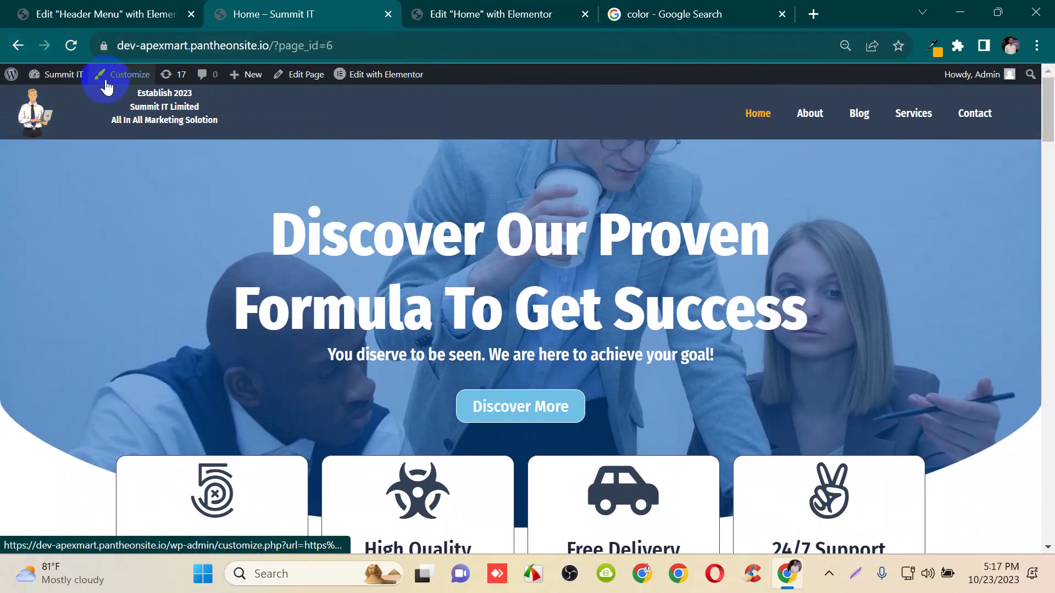
# - Set the outer header container's minimum height to 7 vh in the Header Menu template
pyautogui.click(142, 6)
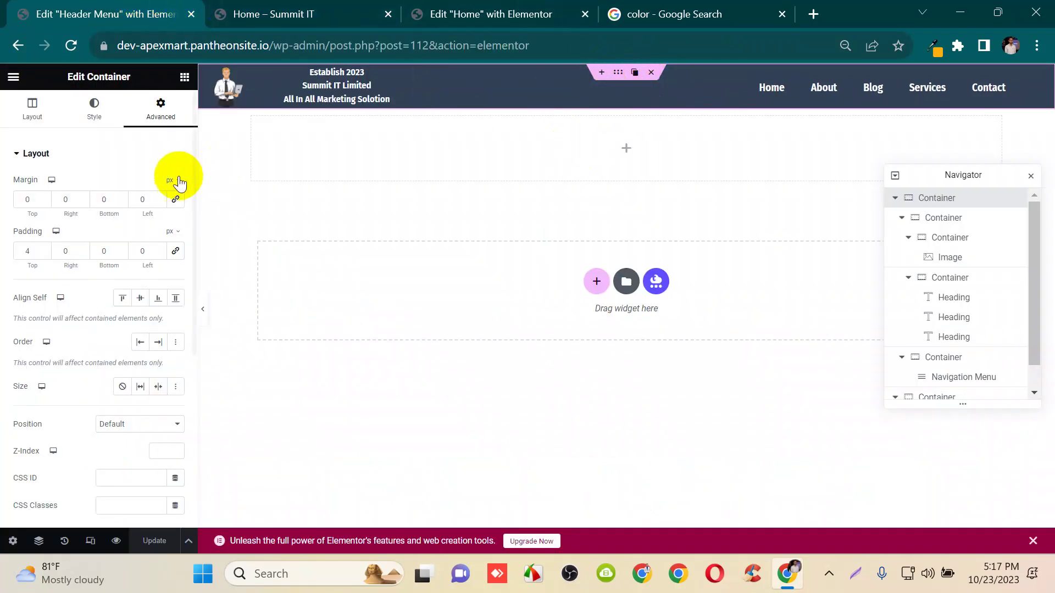
pyautogui.click(25, 152)
pyautogui.click(33, 122)
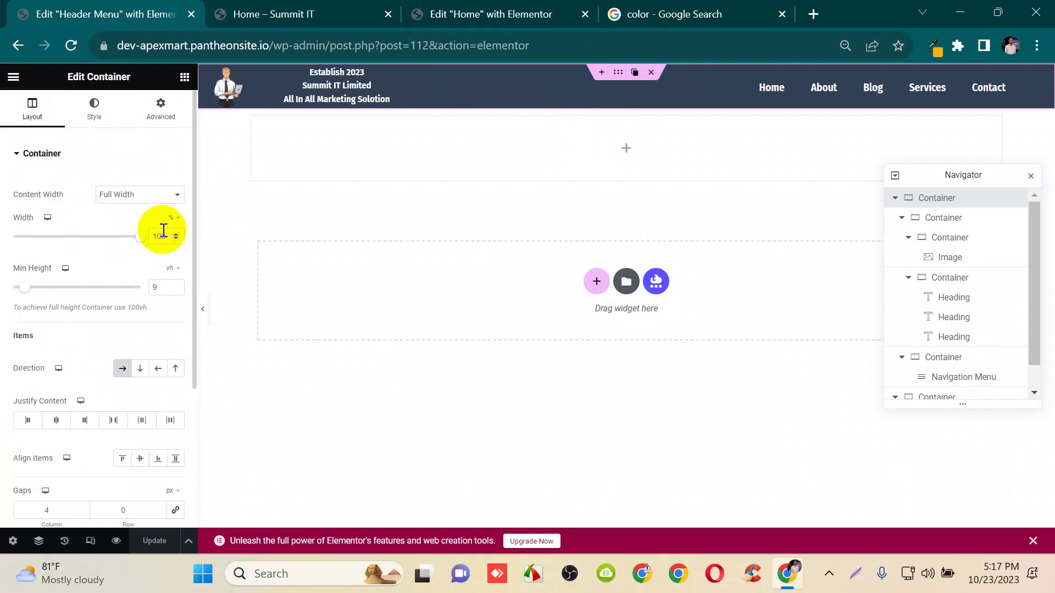
pyautogui.click(177, 290)
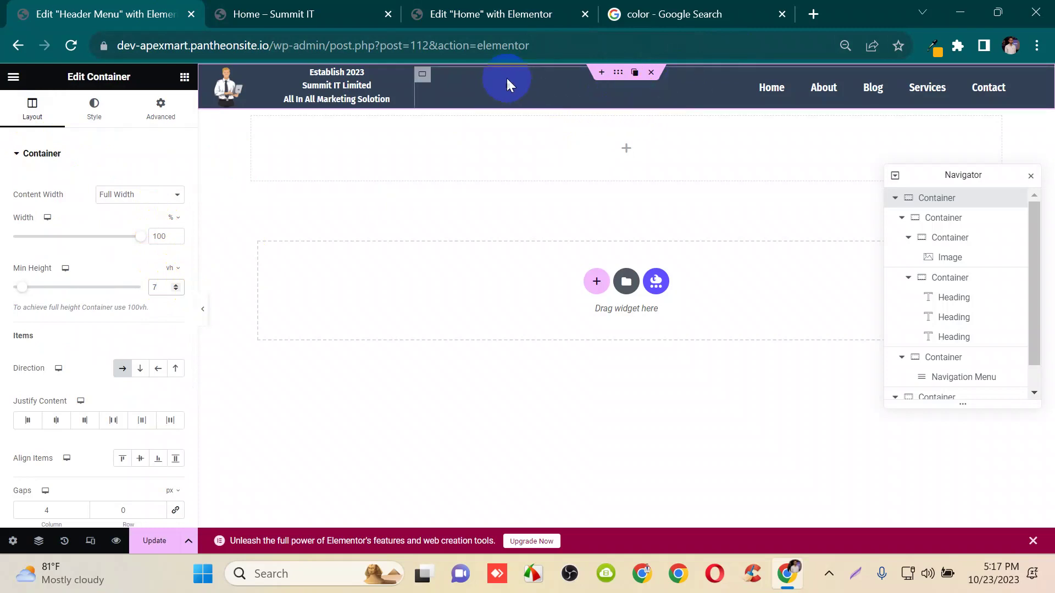
# - Set the inner header containers' minimum heights to 8 vh for the navigation menu, 7 vh for the company headings and 6 vh for the logo
pyautogui.click(422, 74)
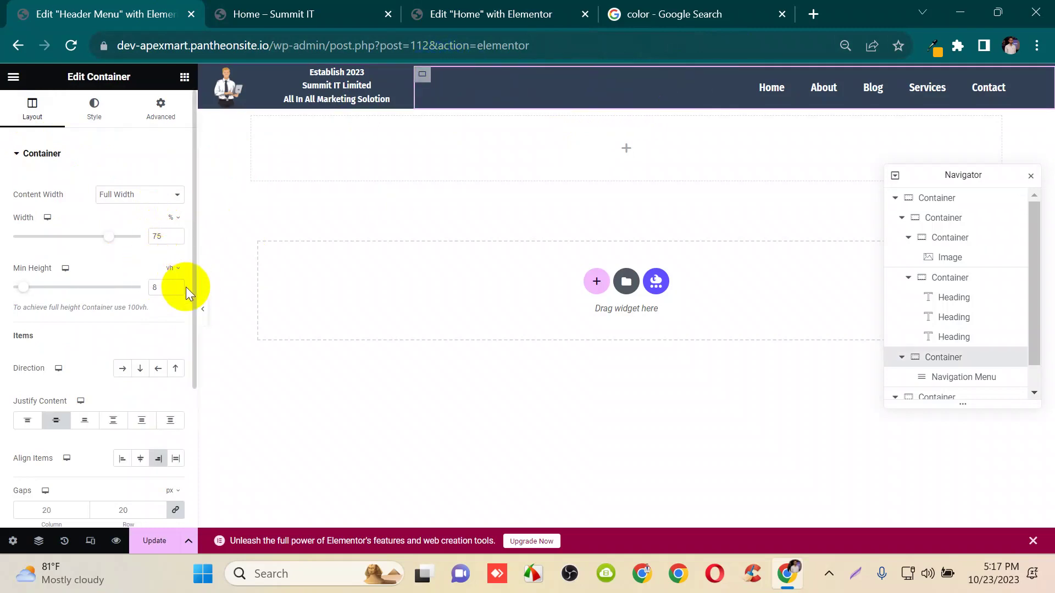
pyautogui.click(272, 77)
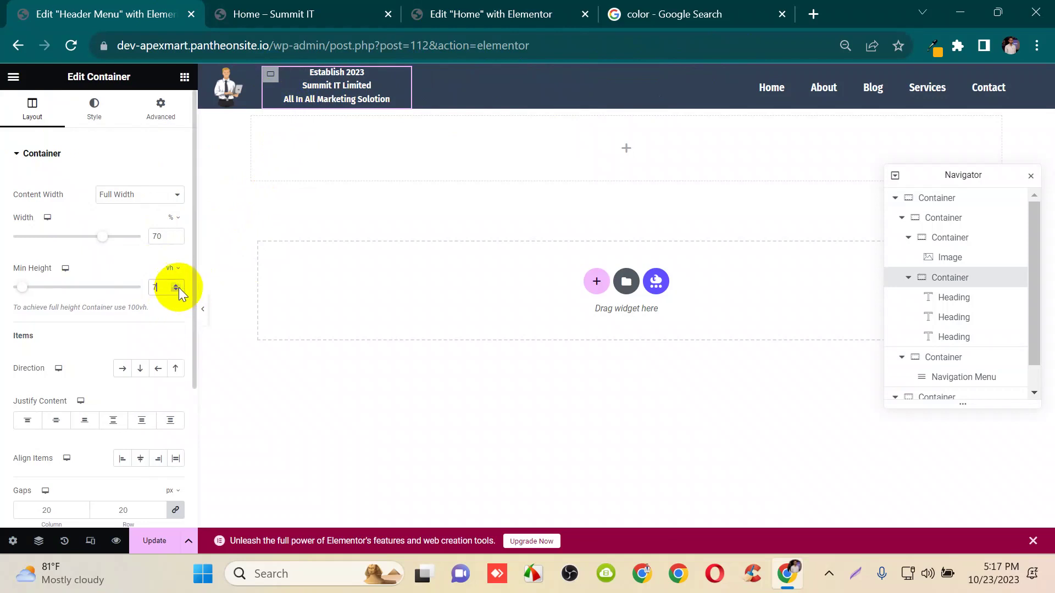
pyautogui.click(213, 83)
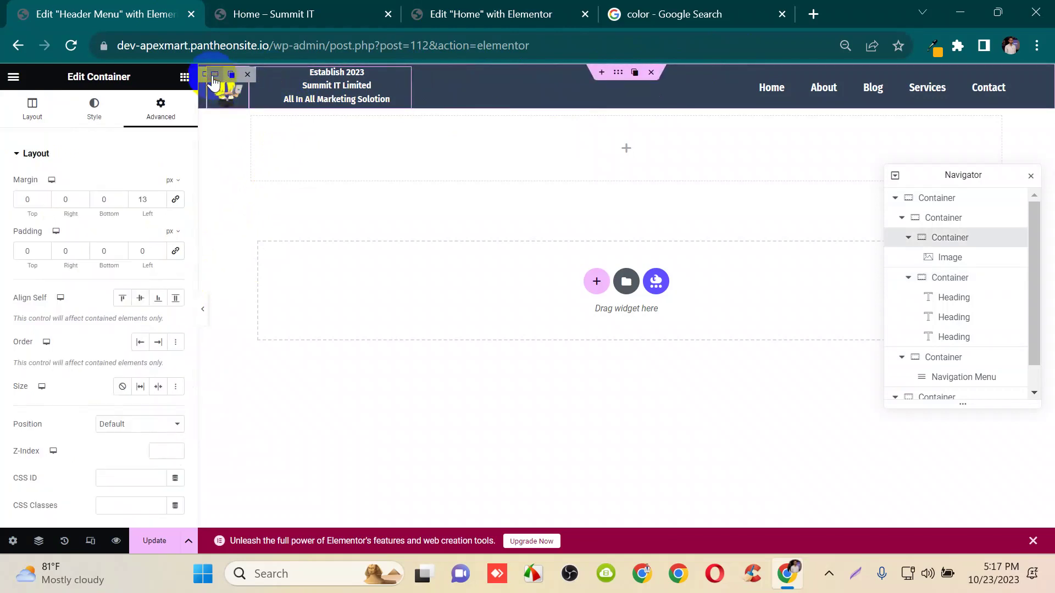
pyautogui.click(32, 108)
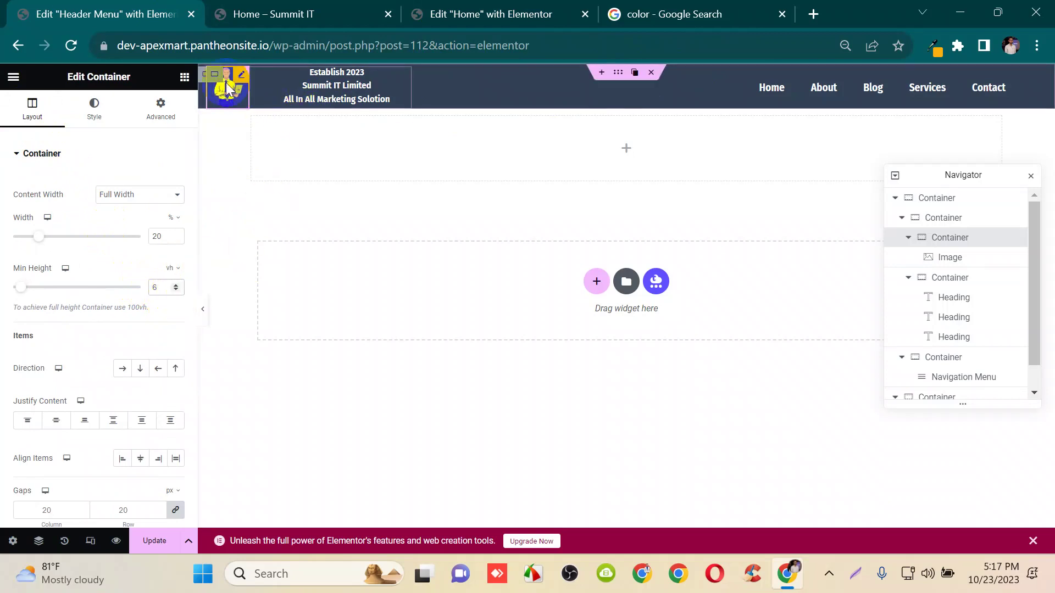
# - Set the minimum height of the container holding the logo and headings to 6 vh
pyautogui.click(204, 78)
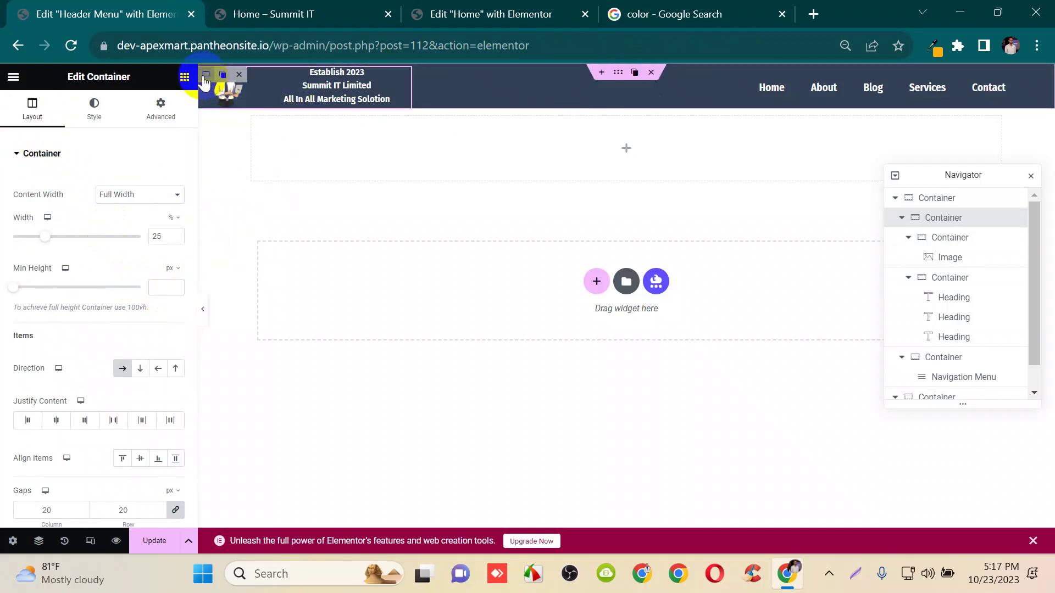
pyautogui.click(170, 269)
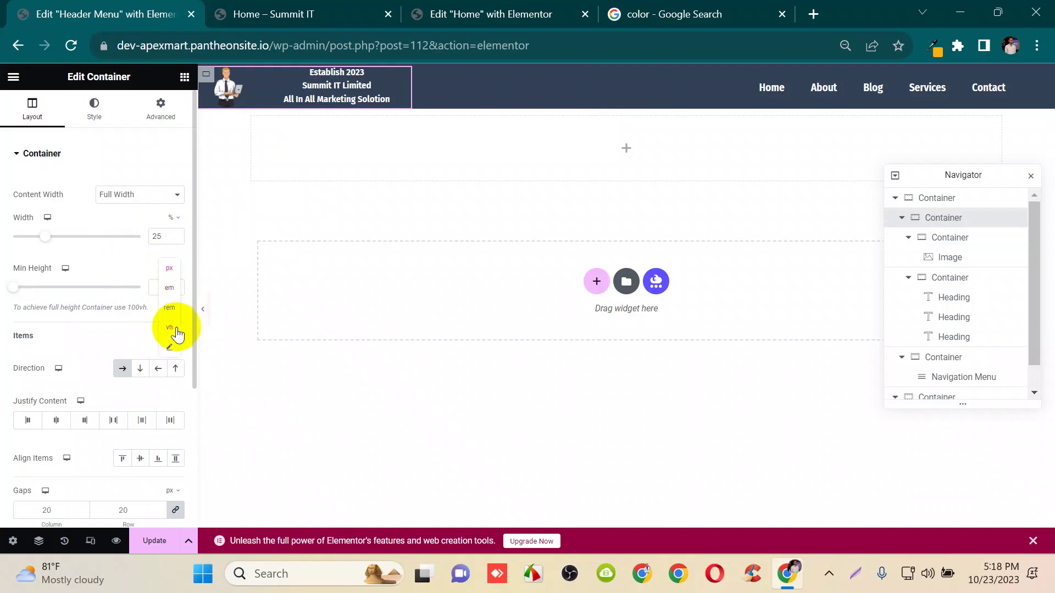
pyautogui.click(166, 299)
pyautogui.click(169, 283)
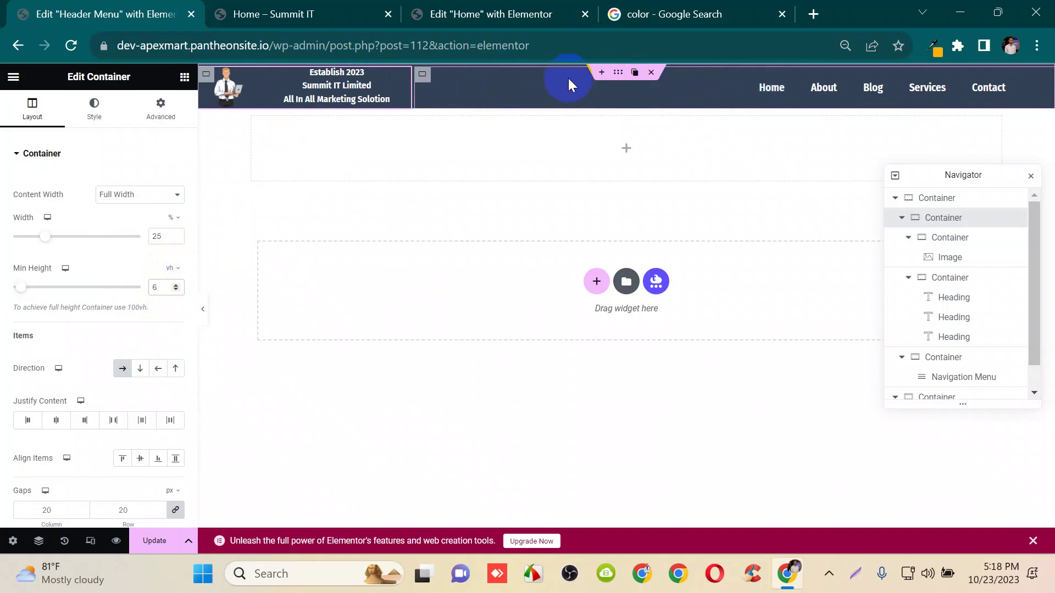
# - Look through the logo image's content, style and advanced settings in the Header Menu template
pyautogui.click(230, 92)
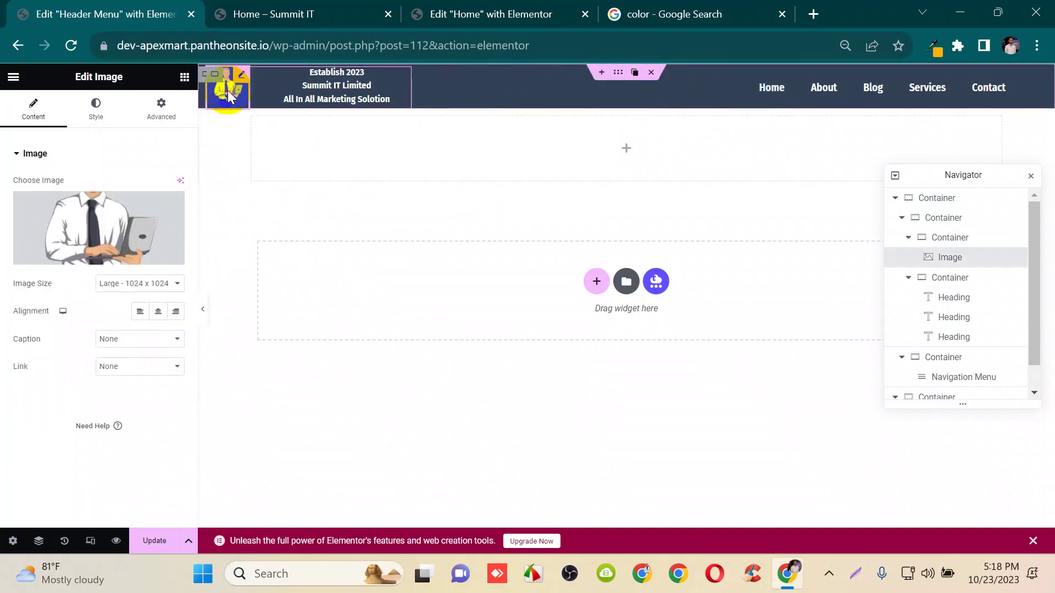
pyautogui.click(96, 106)
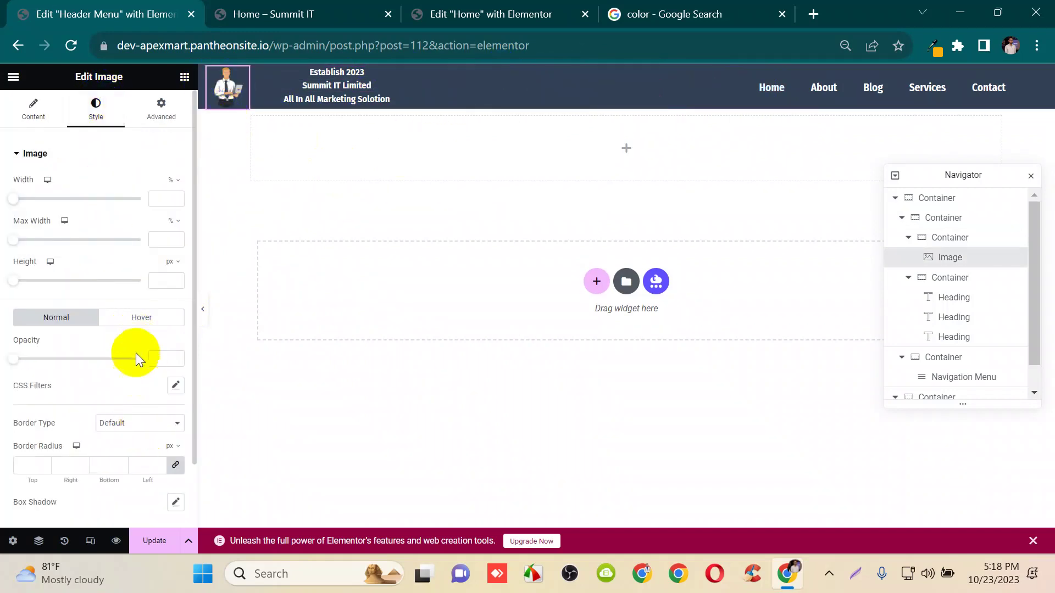
pyautogui.scroll(-2, 135, 361)
pyautogui.scroll(3, 132, 330)
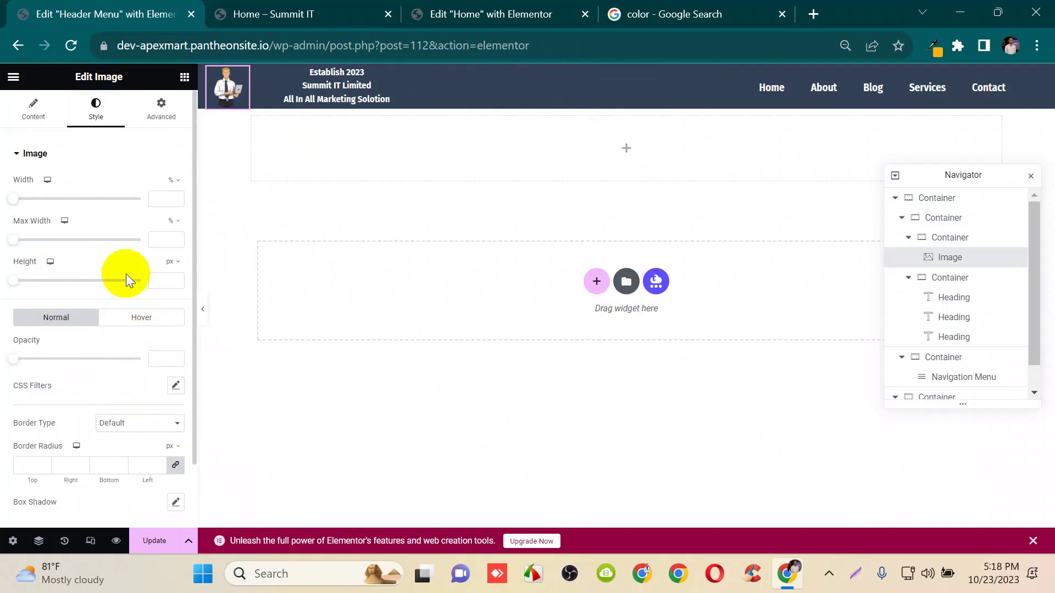
pyautogui.click(28, 111)
pyautogui.click(94, 109)
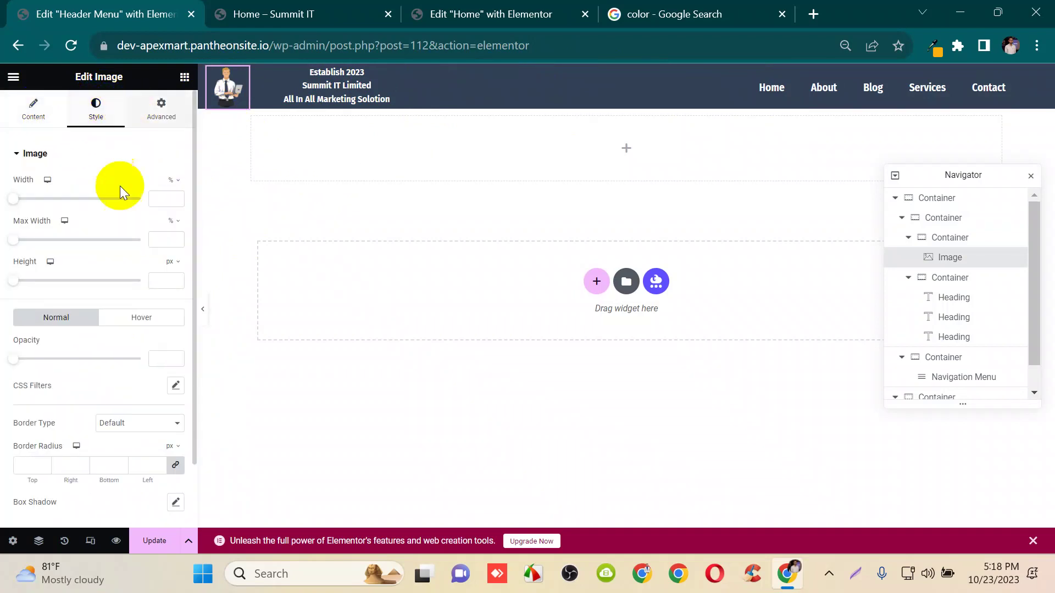
pyautogui.scroll(-2, 138, 321)
pyautogui.scroll(2, 138, 322)
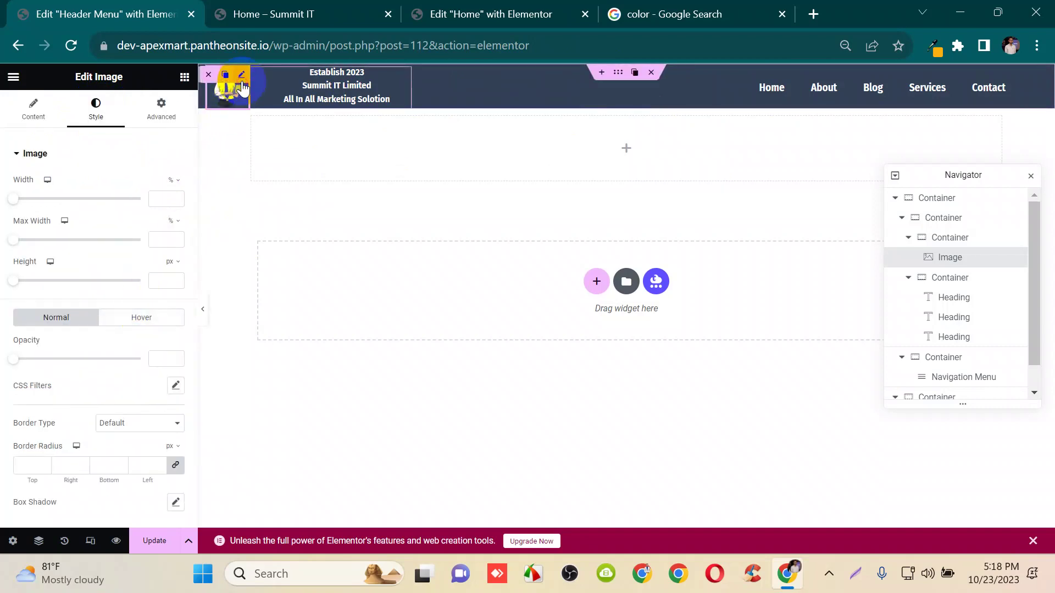
pyautogui.scroll(-2, 119, 398)
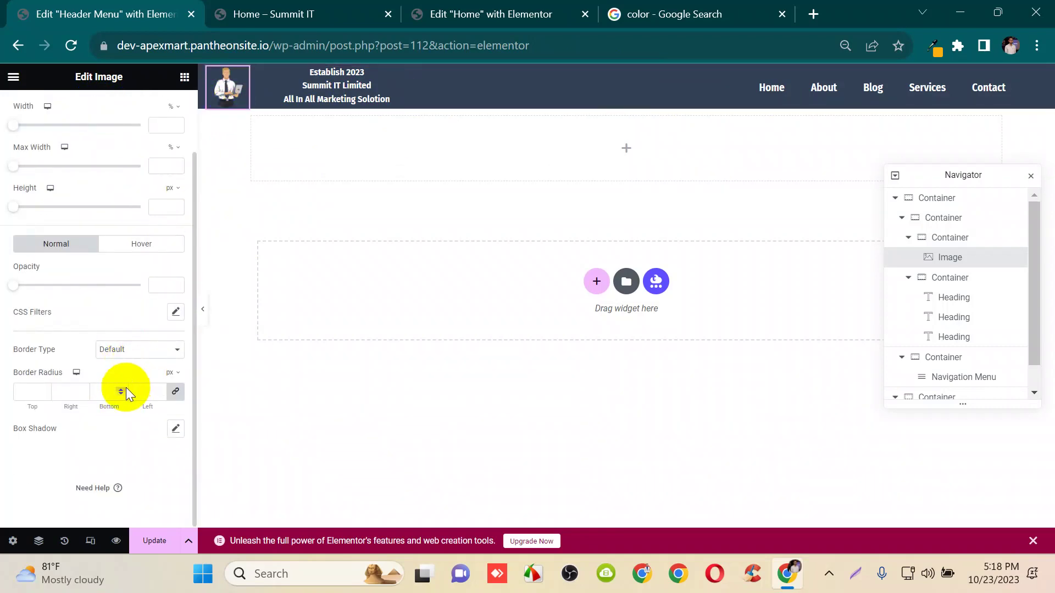
pyautogui.scroll(2, 126, 387)
pyautogui.click(158, 113)
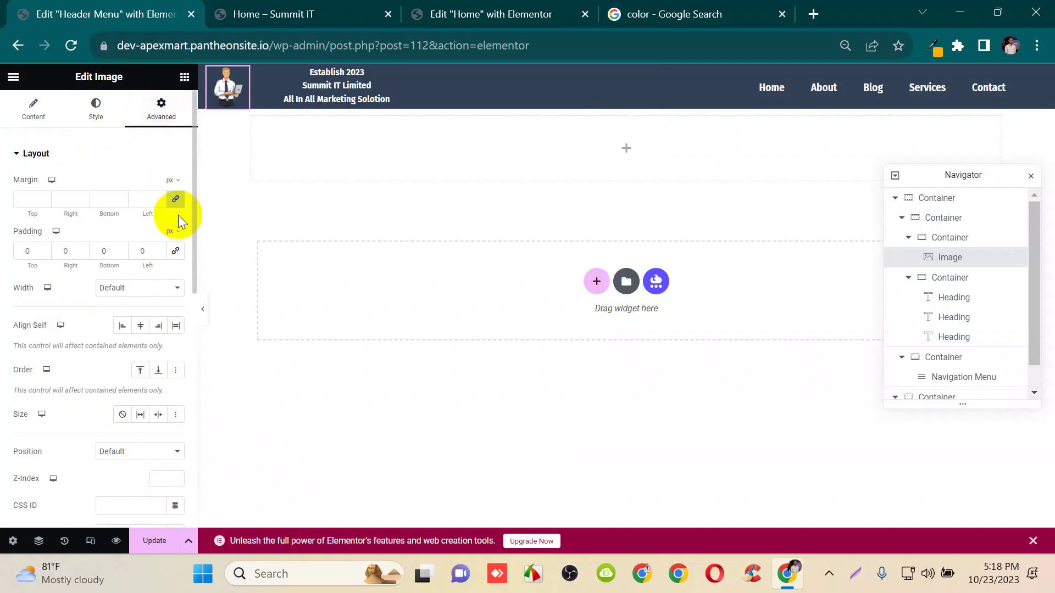
pyautogui.click(99, 112)
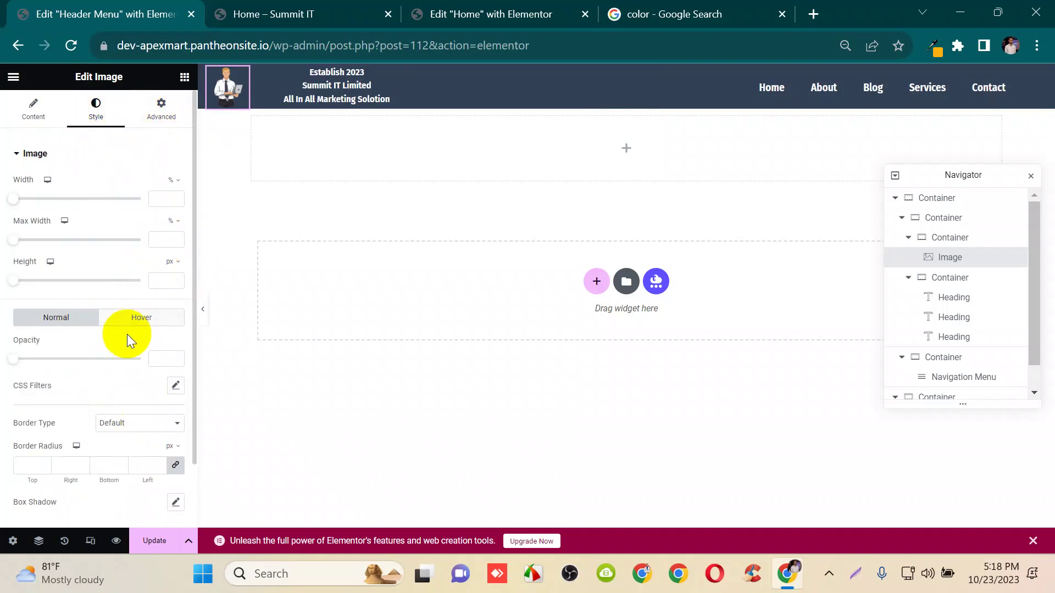
# - Set the logo image's opacity to 1 and update the Header Menu template
pyautogui.click(15, 358)
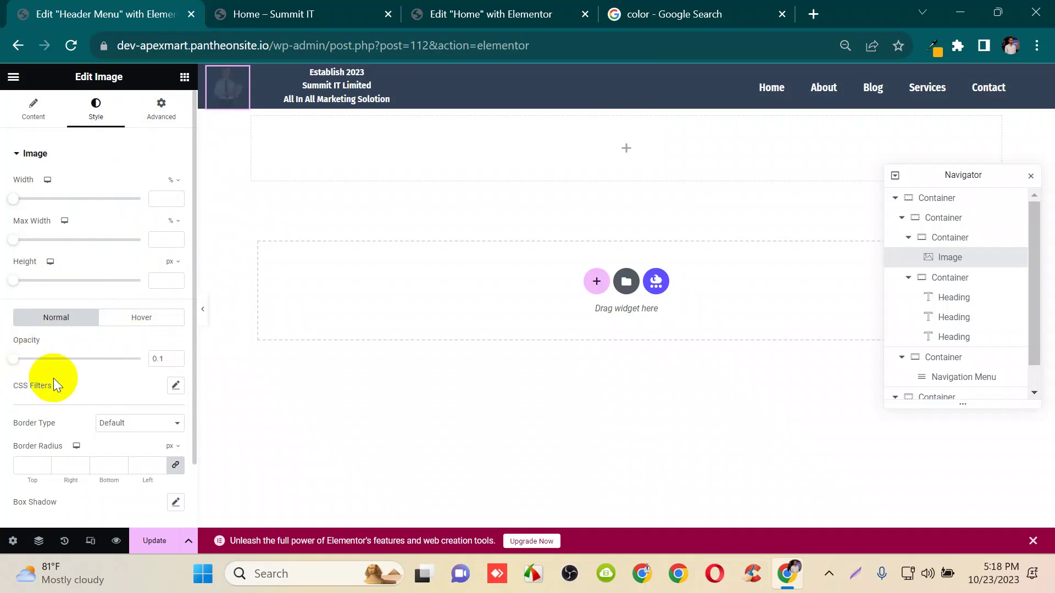
pyautogui.click(165, 358)
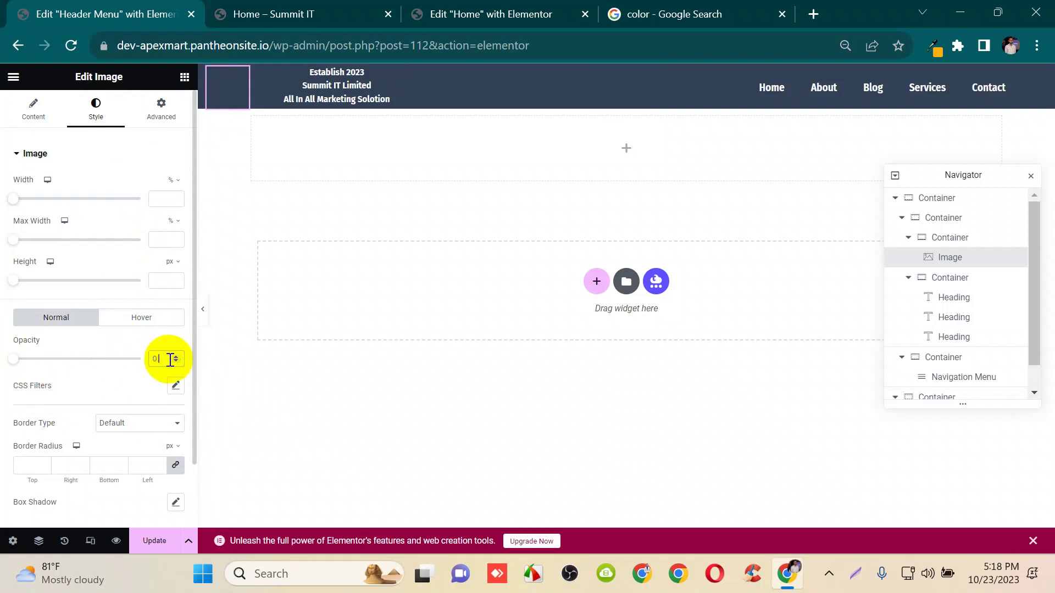
pyautogui.write('.0')
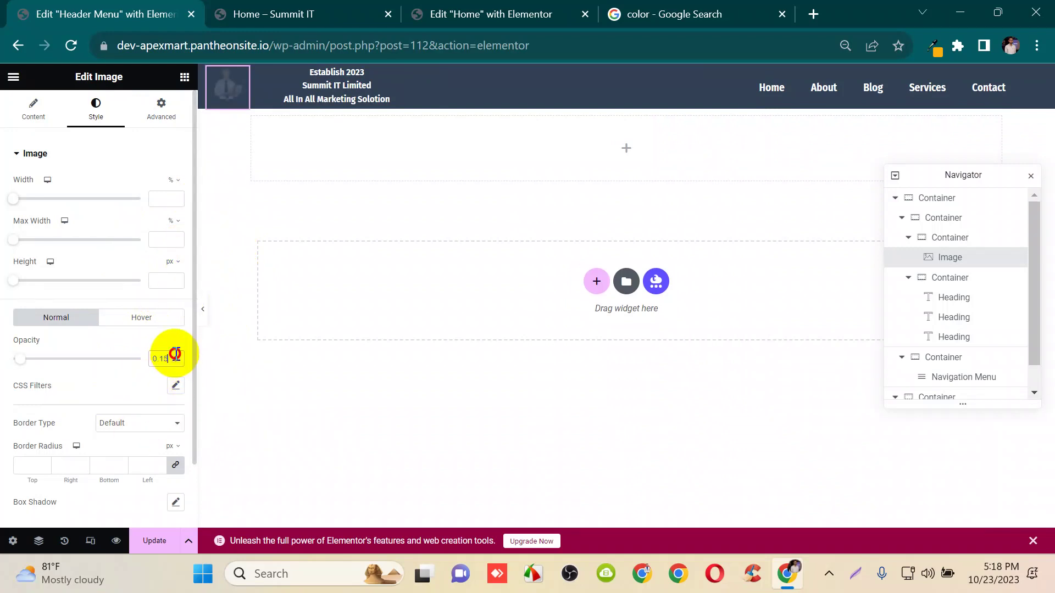
pyautogui.click(118, 347)
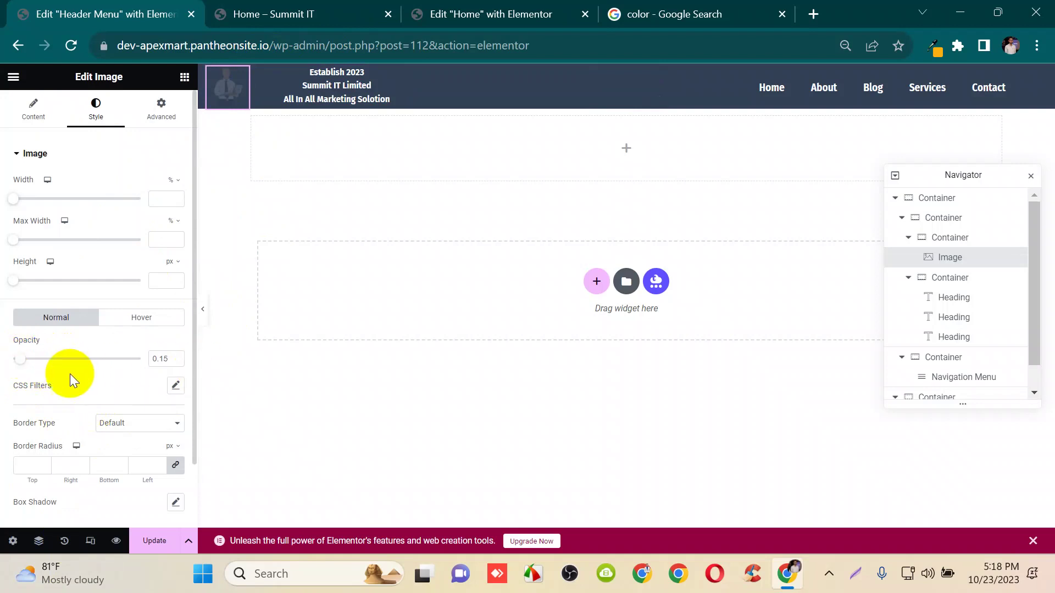
pyautogui.moveTo(20, 359); pyautogui.dragTo(184, 363)
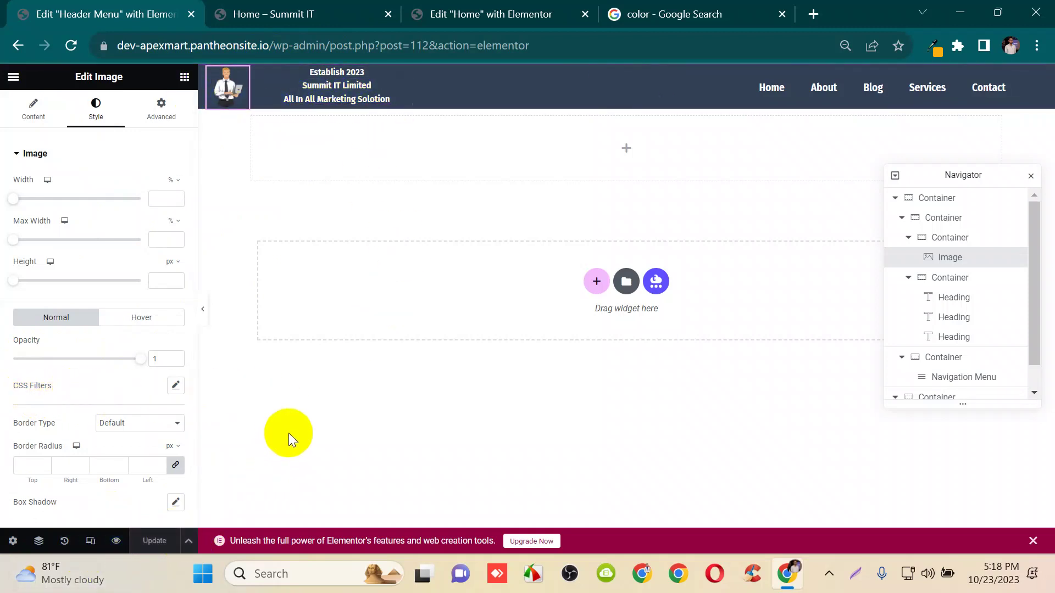
# - Copy the site's root address, load dev-apexmart.pantheonsite.io in the other Chrome profile's window, and go to the site's Home page
pyautogui.click(255, 39)
pyautogui.moveTo(311, 47); pyautogui.dragTo(86, 47)
pyautogui.hotkey('ctrl', 'c')
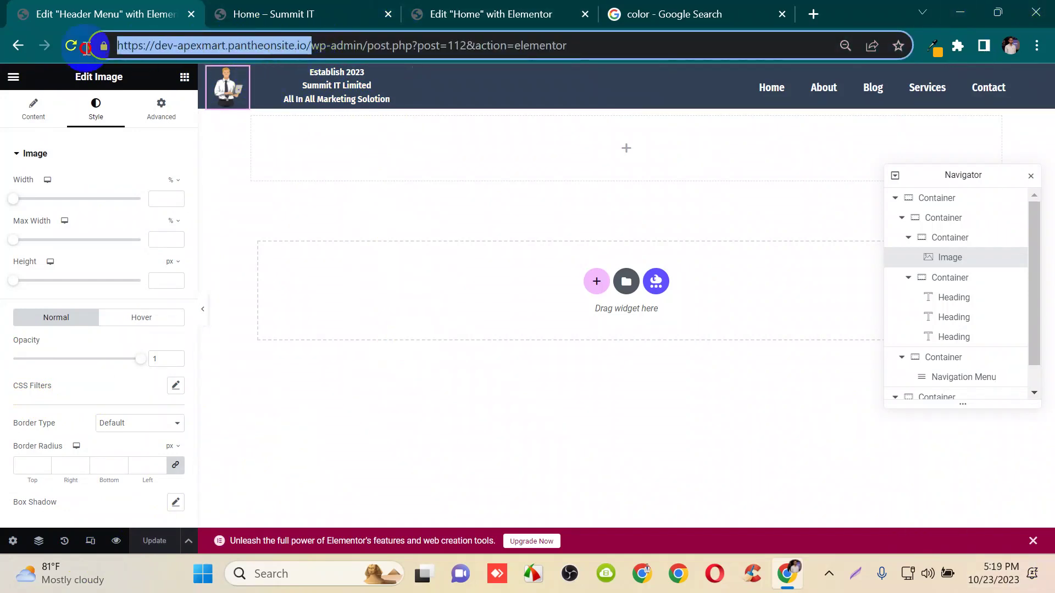
pyautogui.click(642, 574)
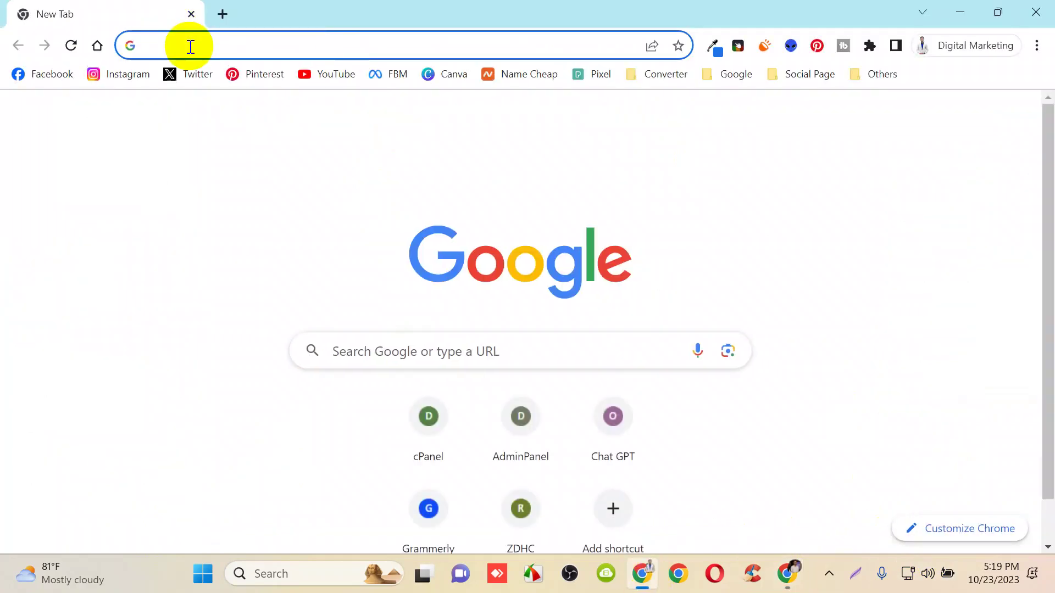
pyautogui.hotkey('ctrl', 'v')
pyautogui.press('Return')
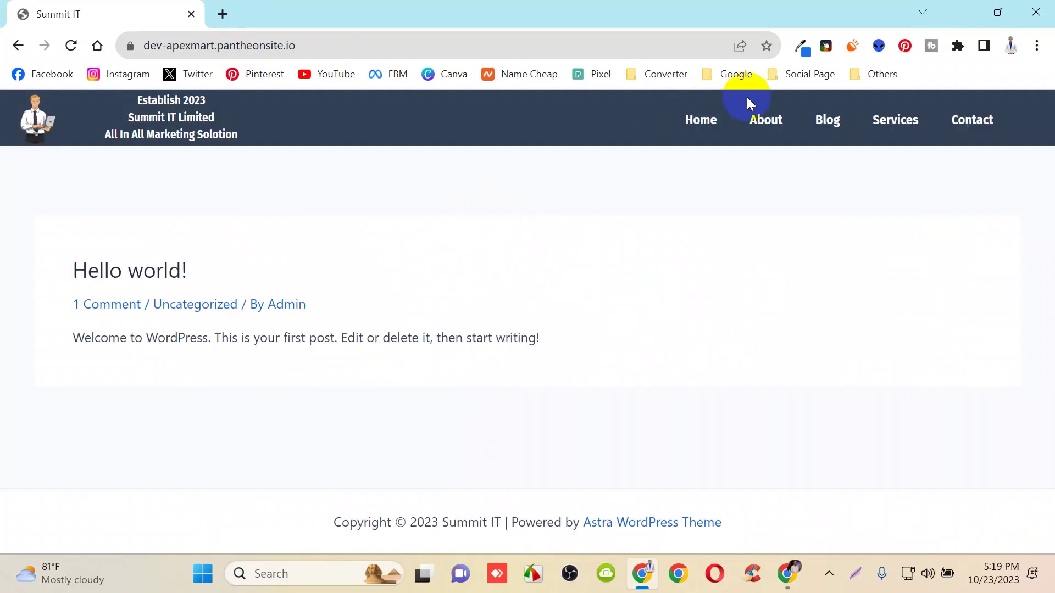
pyautogui.click(699, 124)
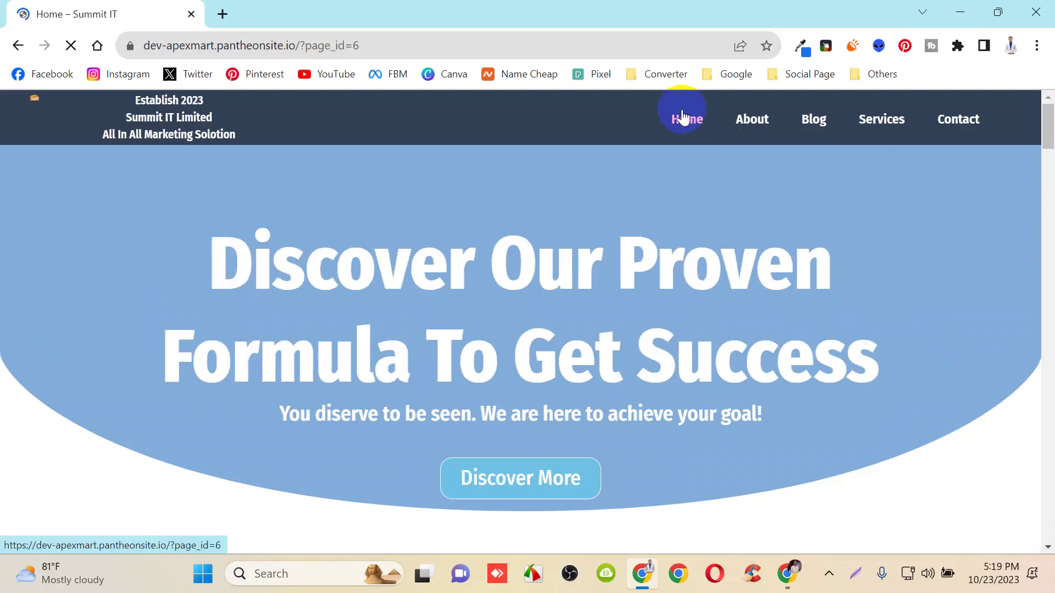
pyautogui.click(672, 141)
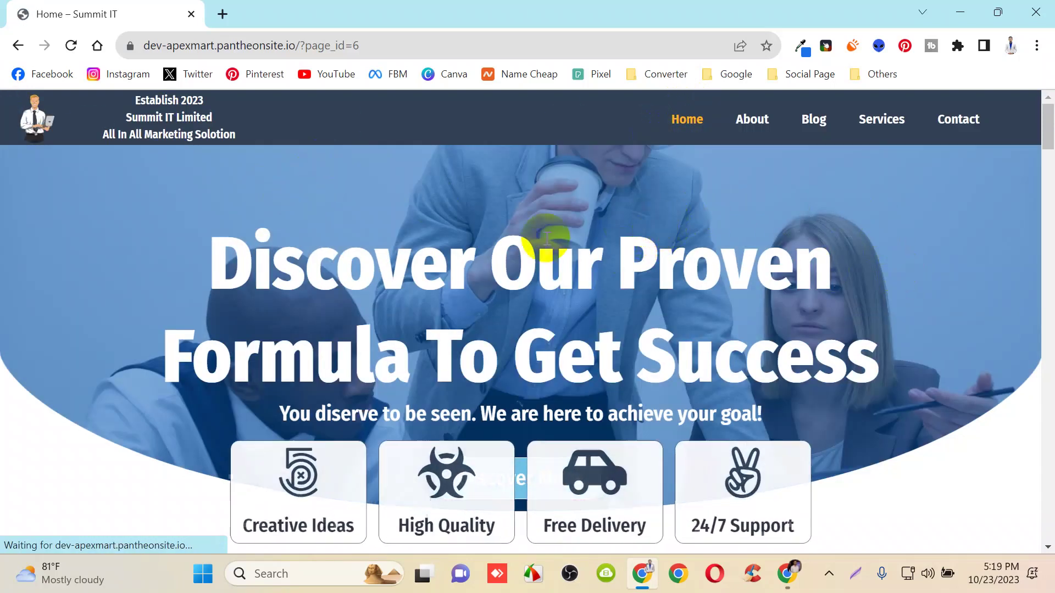
# - Reload the Home page and check how the hero, feature cards and marketing section display
pyautogui.scroll(-2, 674, 170)
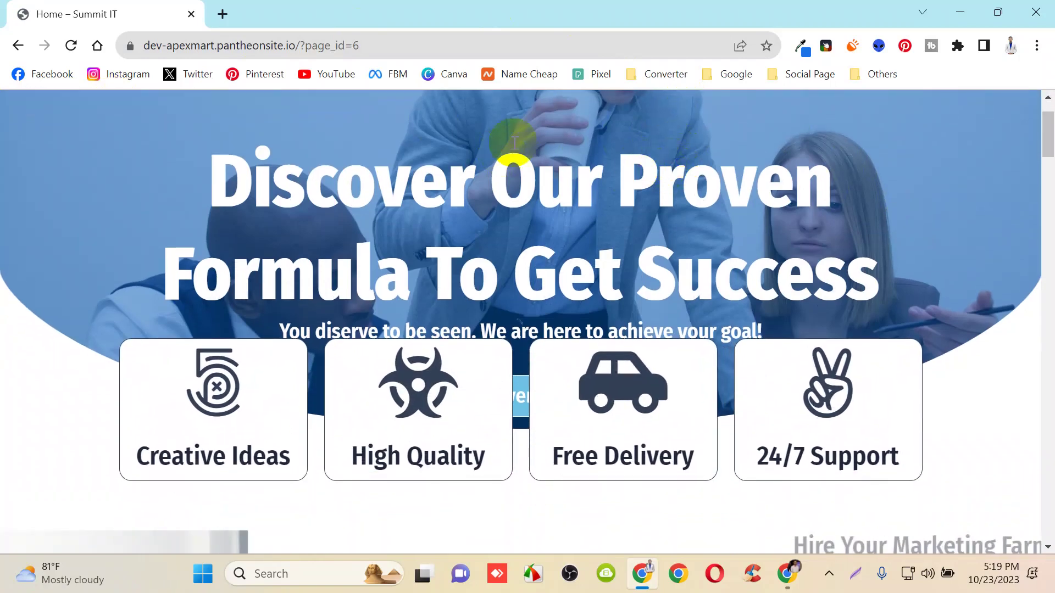
pyautogui.scroll(2, 651, 138)
pyautogui.scroll(-3, 536, 184)
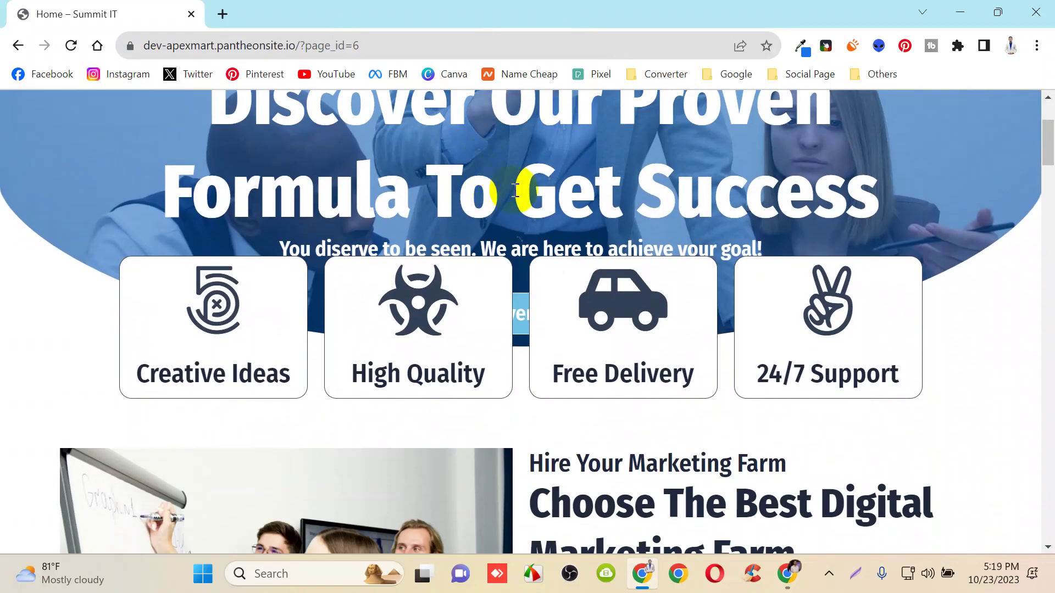
pyautogui.click(68, 50)
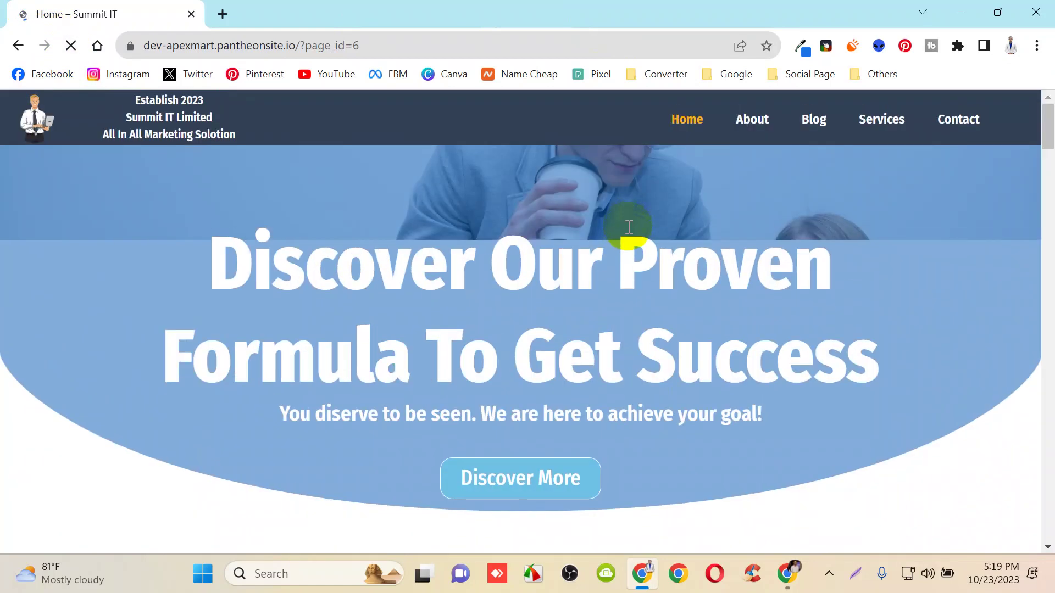
pyautogui.scroll(-8, 660, 230)
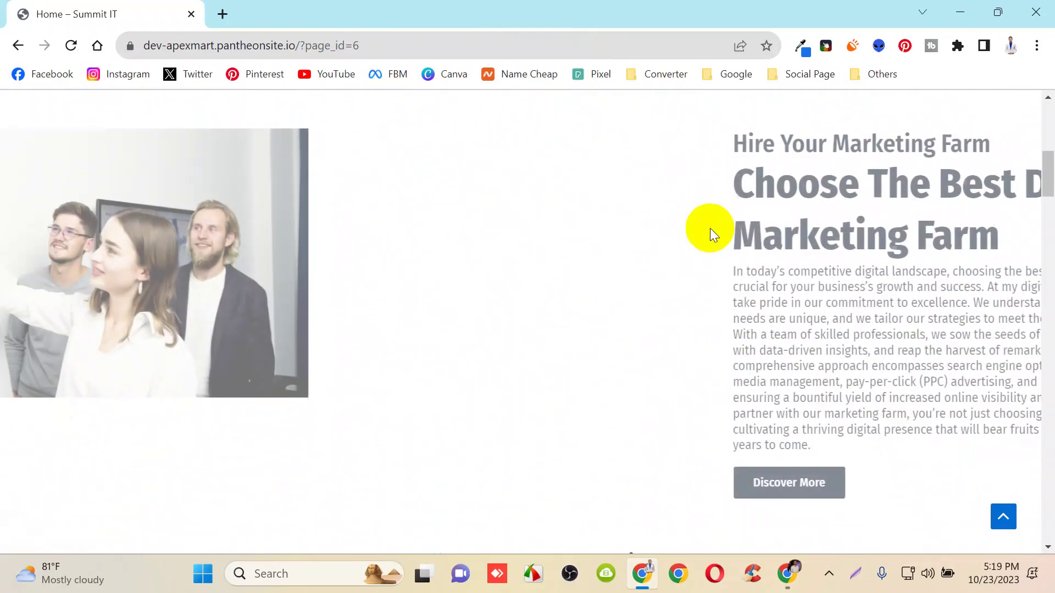
pyautogui.scroll(6, 704, 243)
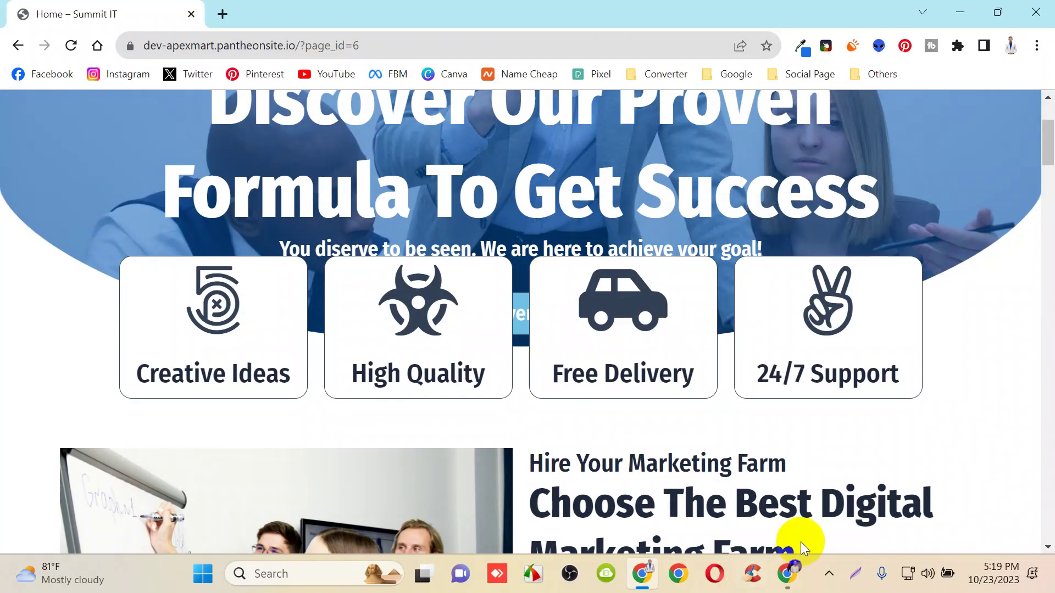
# - Switch back to the editing Chrome window and compare the feature cards under the hero on the live Home page and in its Elementor editor
pyautogui.click(787, 574)
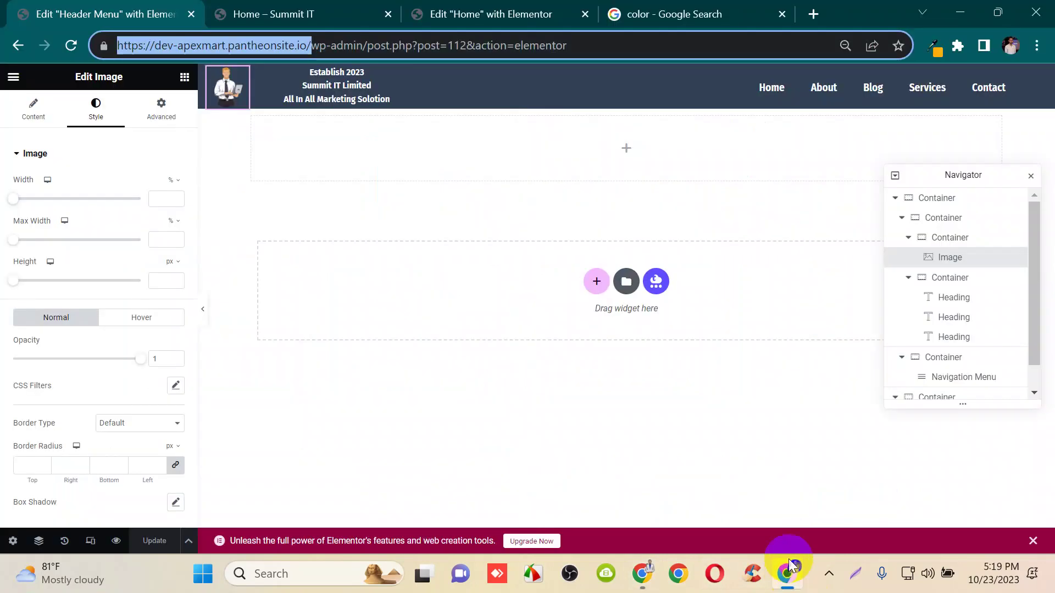
pyautogui.click(262, 7)
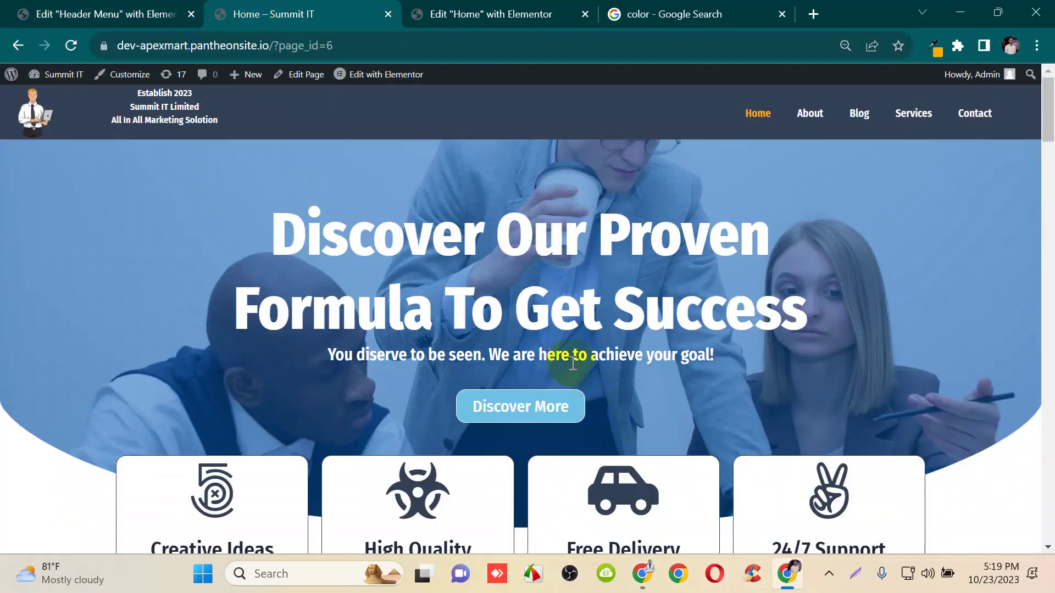
pyautogui.scroll(-2, 573, 364)
pyautogui.click(527, 14)
pyautogui.scroll(-4, 609, 408)
pyautogui.scroll(4, 641, 325)
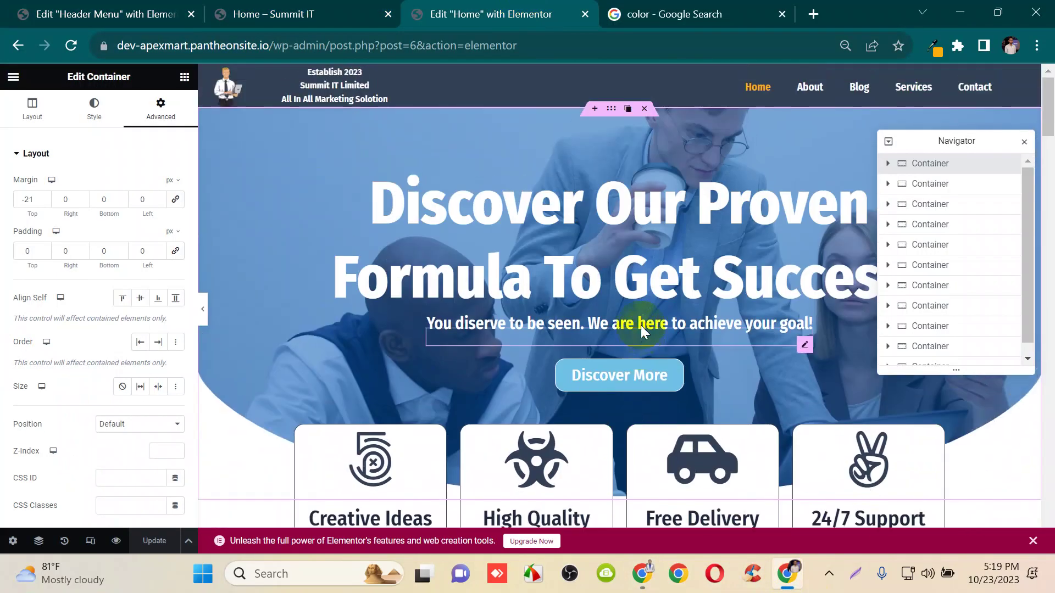
pyautogui.scroll(-2, 586, 452)
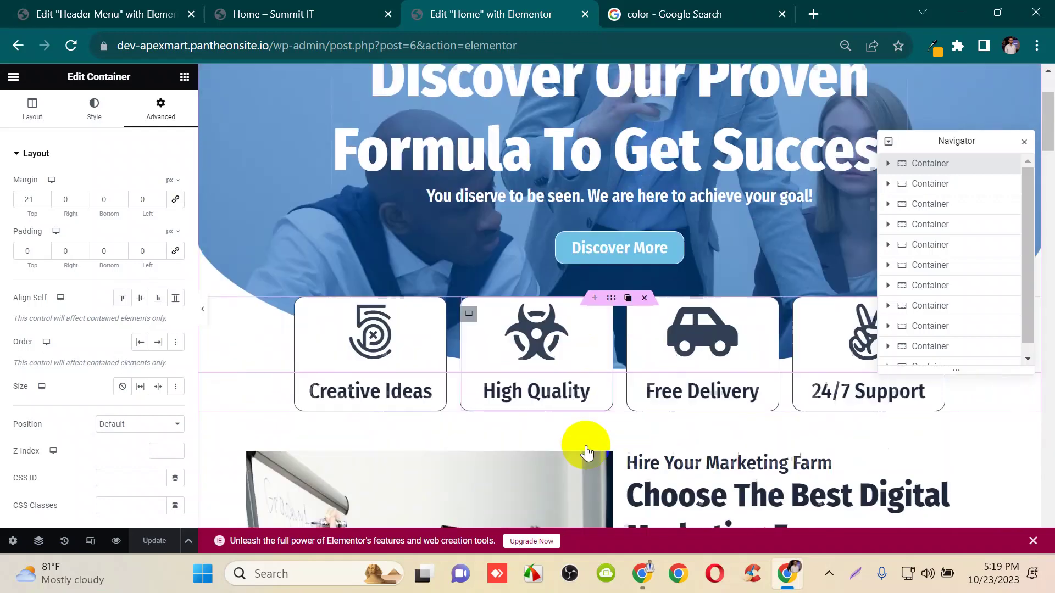
pyautogui.scroll(-1, 587, 451)
pyautogui.click(613, 264)
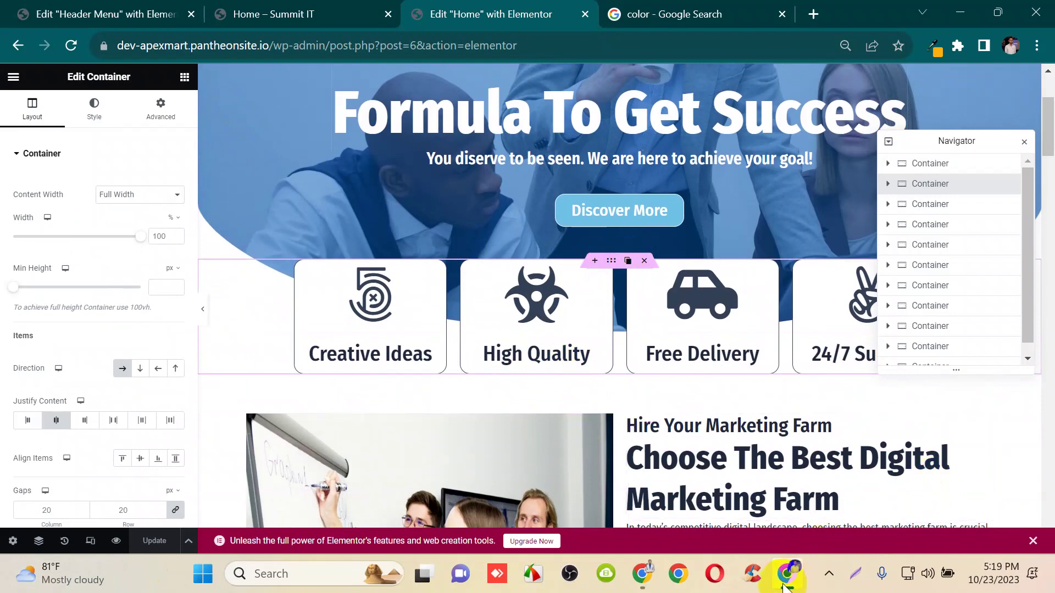
# - Switch to the other Chrome profile's window and copy the site's root address without the page ID
pyautogui.click(639, 576)
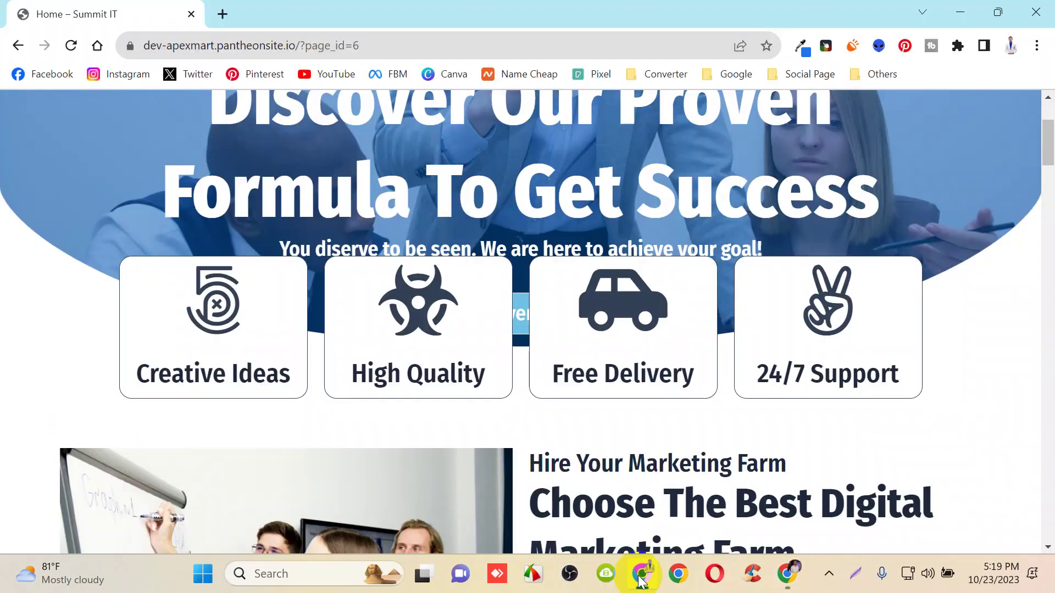
pyautogui.click(306, 43)
pyautogui.click(330, 45)
pyautogui.moveTo(325, 46); pyautogui.dragTo(93, 55)
pyautogui.hotkey('ctrl', 'c')
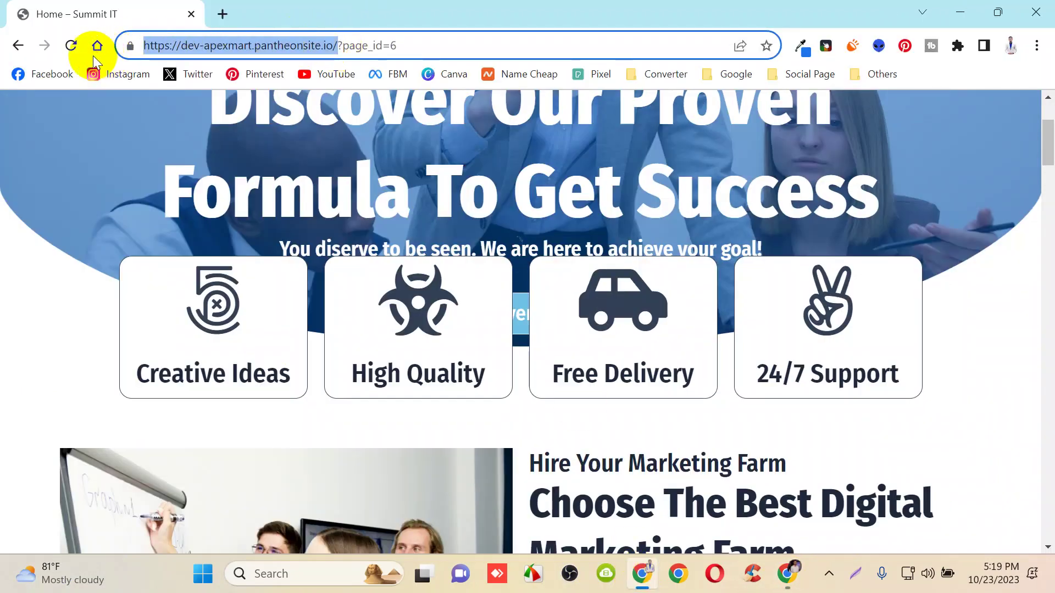
# - Open the copied site address in a new tab of the editing Chrome window and check the Home page's hero and feature cards
pyautogui.click(797, 585)
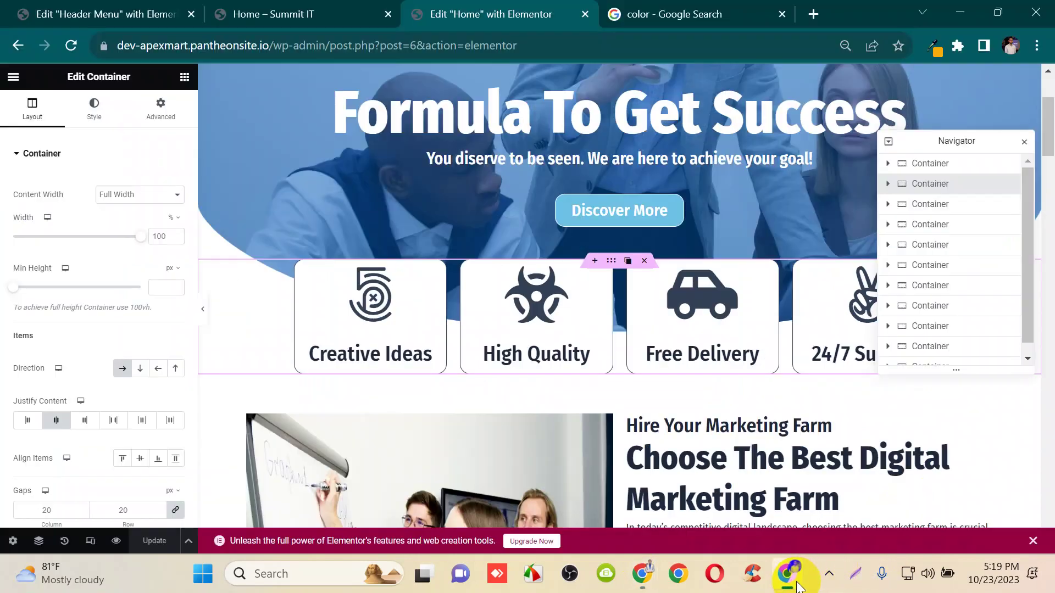
pyautogui.click(807, 12)
pyautogui.click(504, 43)
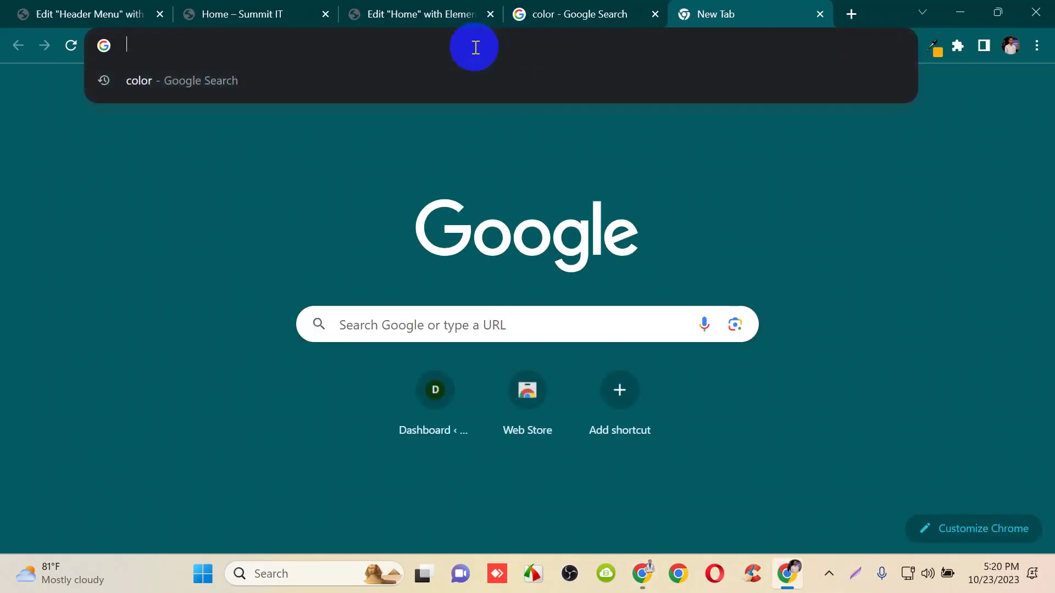
pyautogui.hotkey('ctrl', 'v')
pyautogui.press('Return')
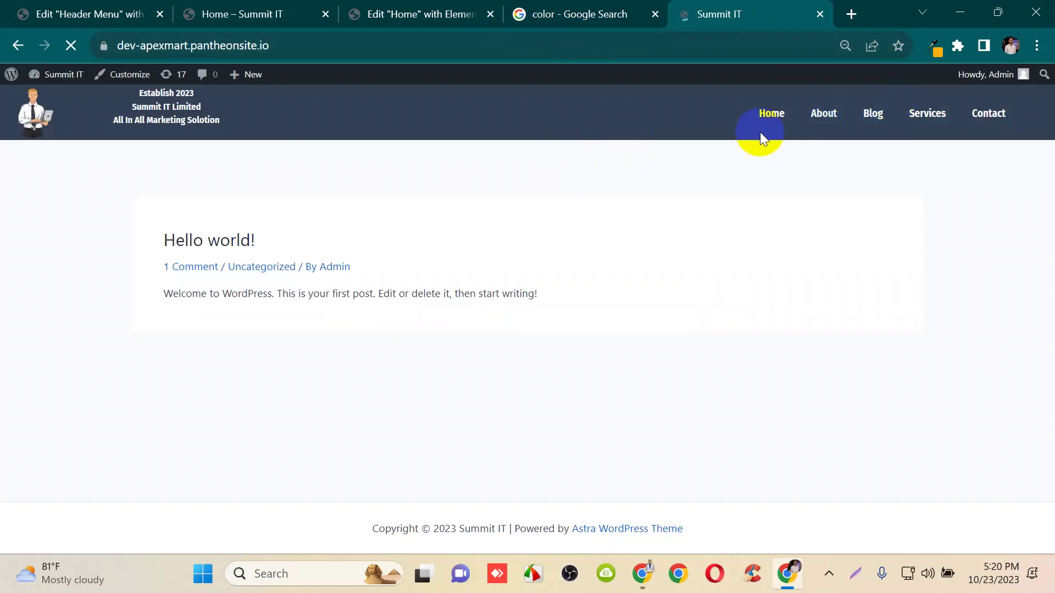
pyautogui.click(770, 117)
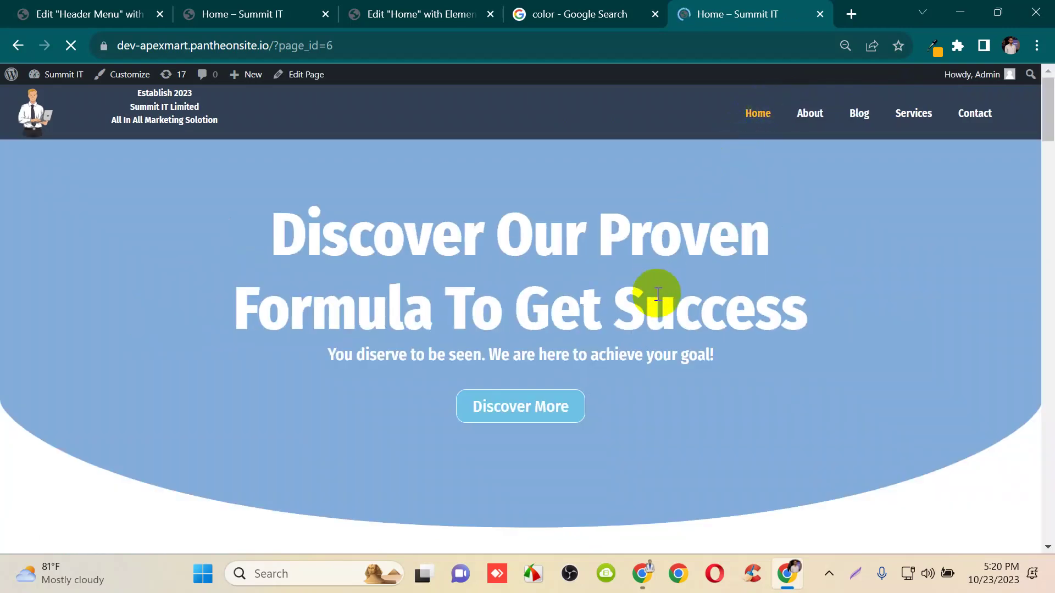
pyautogui.scroll(-3, 588, 382)
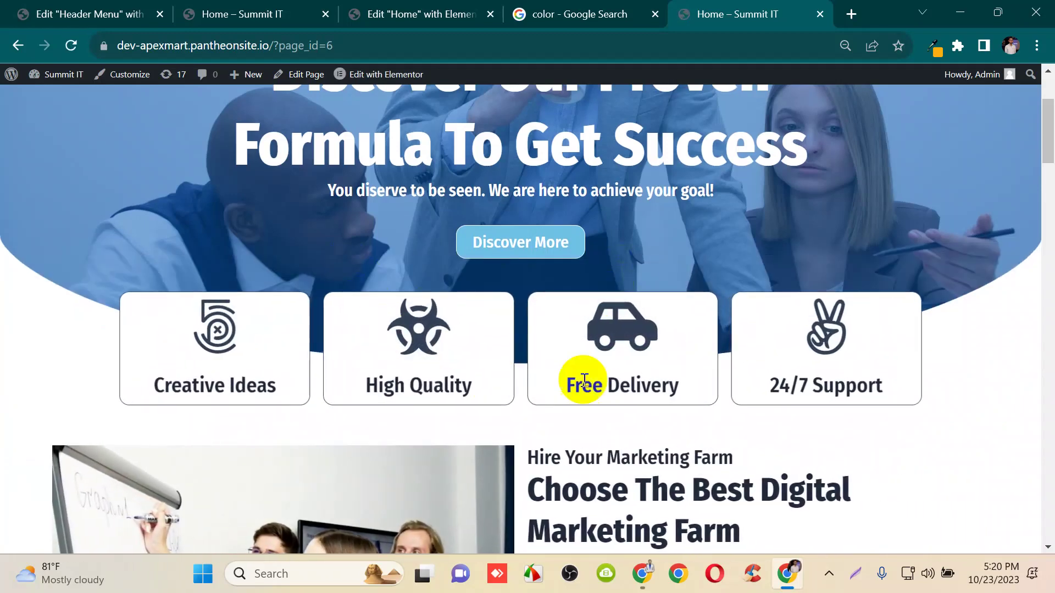
# - Review the live Home page from its header and hero down to the feature cards and marketing section
pyautogui.scroll(3, 577, 377)
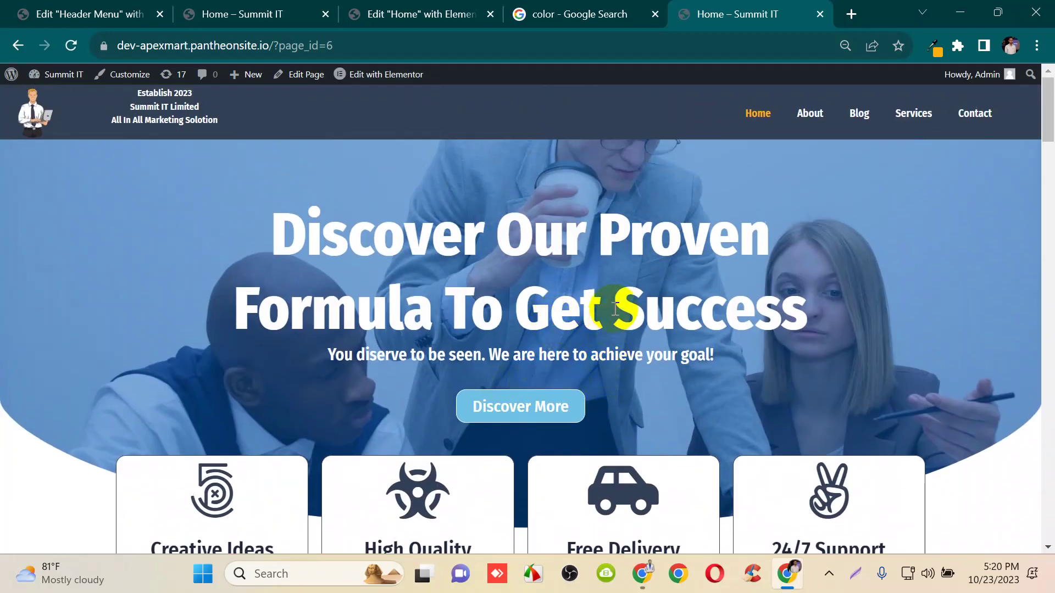
pyautogui.scroll(-3, 617, 306)
pyautogui.scroll(3, 618, 282)
pyautogui.scroll(-6, 586, 246)
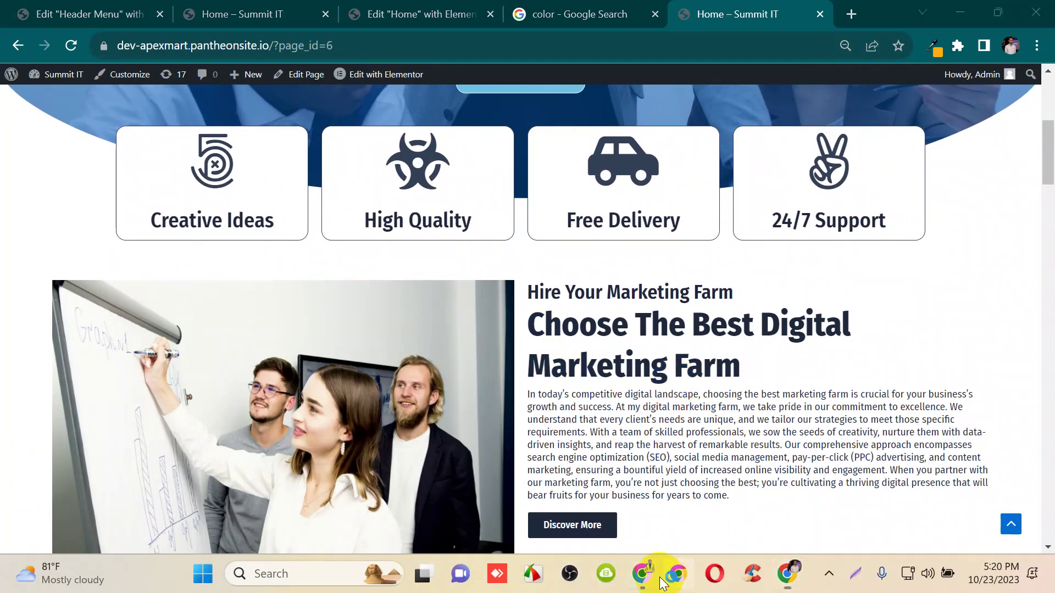
# - Open a Chrome window under a different profile and load the copied site address dev-apexmart.pantheonsite.io in it
pyautogui.click(678, 574)
pyautogui.click(453, 256)
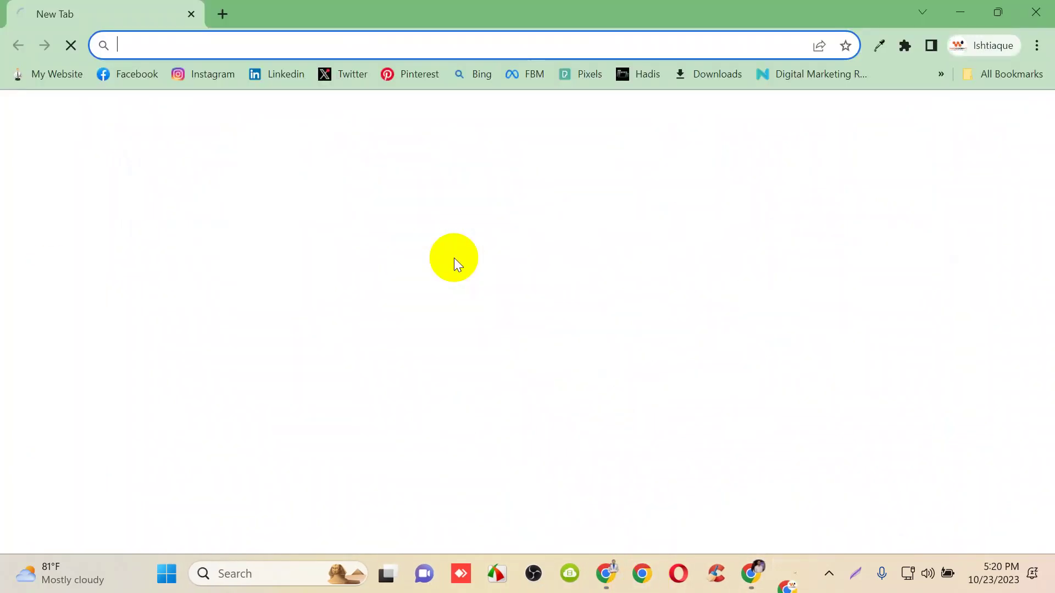
pyautogui.click(292, 48)
pyautogui.hotkey('ctrl', 'v')
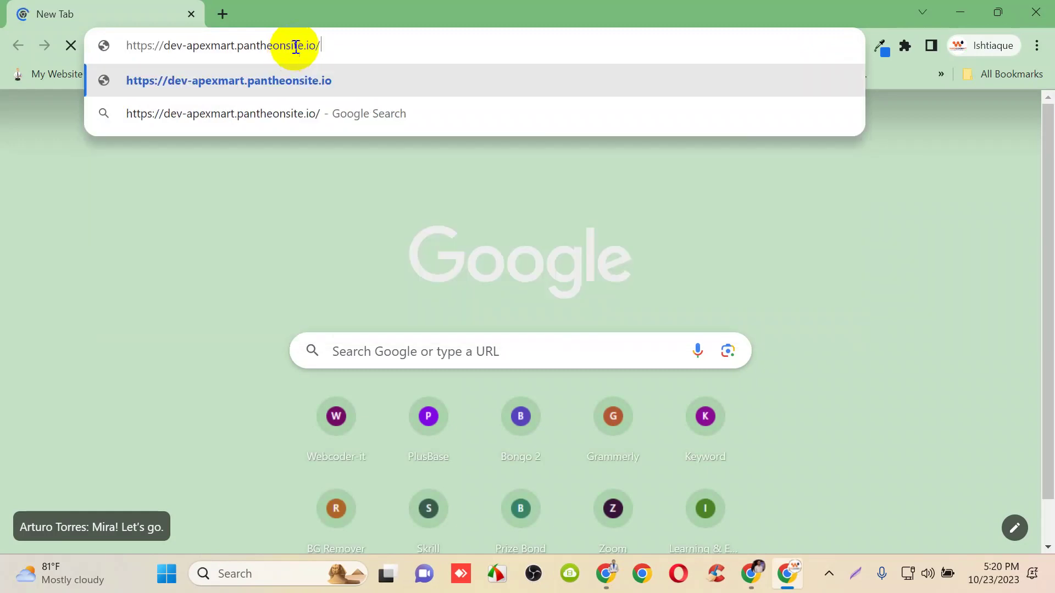
pyautogui.press('Return')
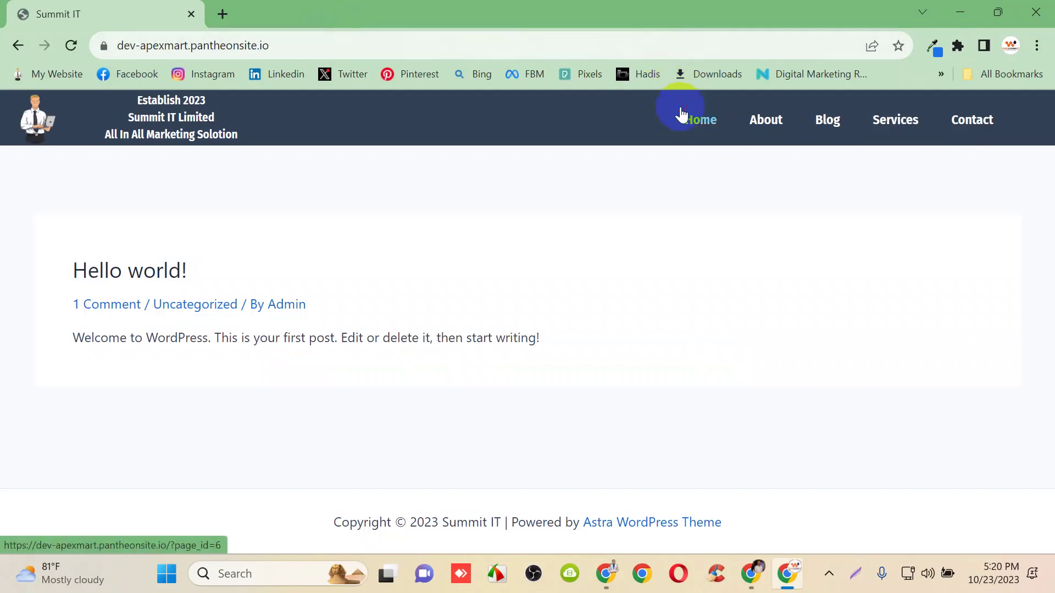
# - Open the Home page from the site's header navigation and check how its hero and the area below display
pyautogui.click(696, 119)
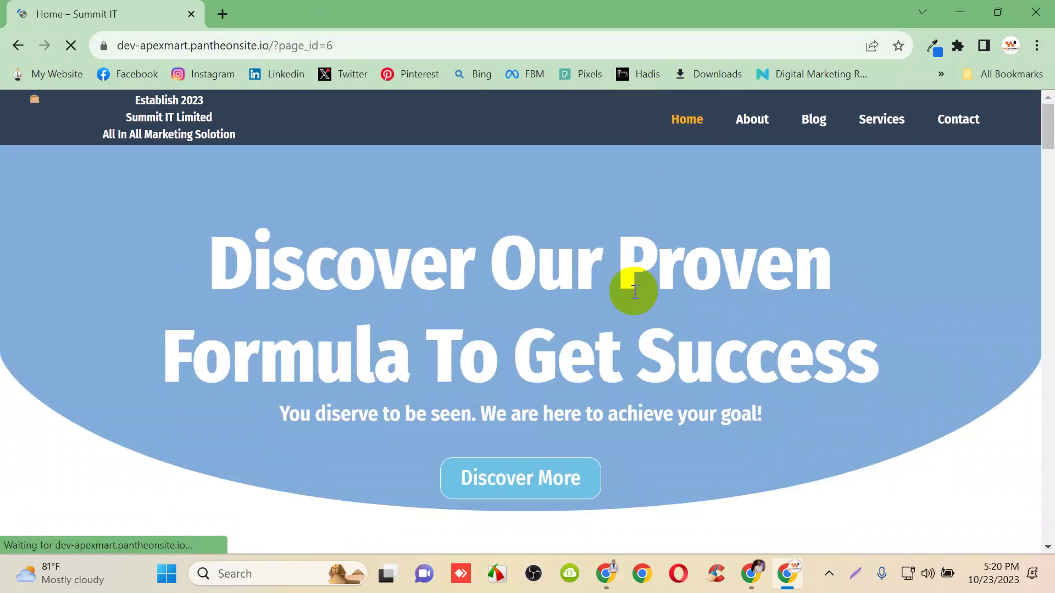
pyautogui.scroll(-5, 633, 294)
pyautogui.scroll(3, 697, 161)
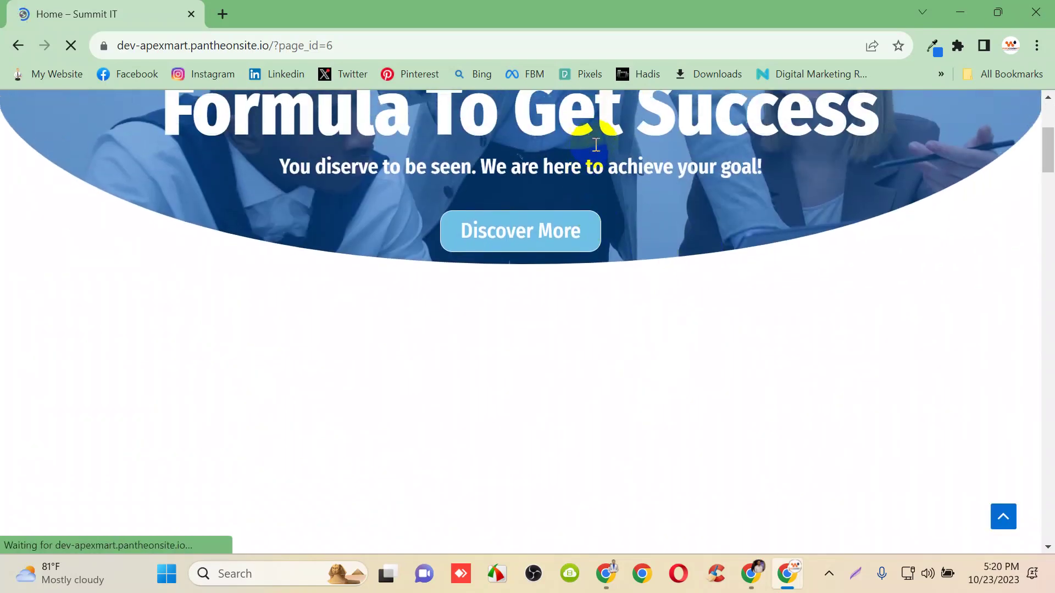